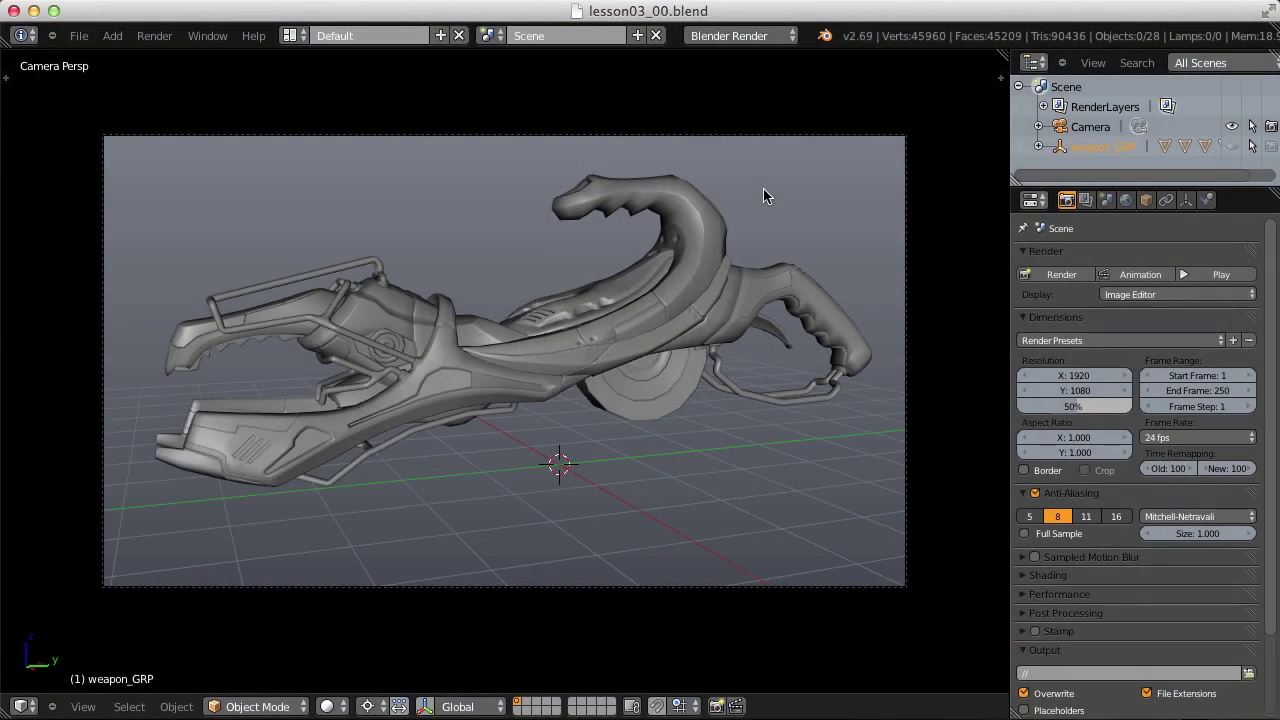
# Exit camera view, then orbit and zoom around the weapon model to inspect it
pyautogui.press('KP_0')
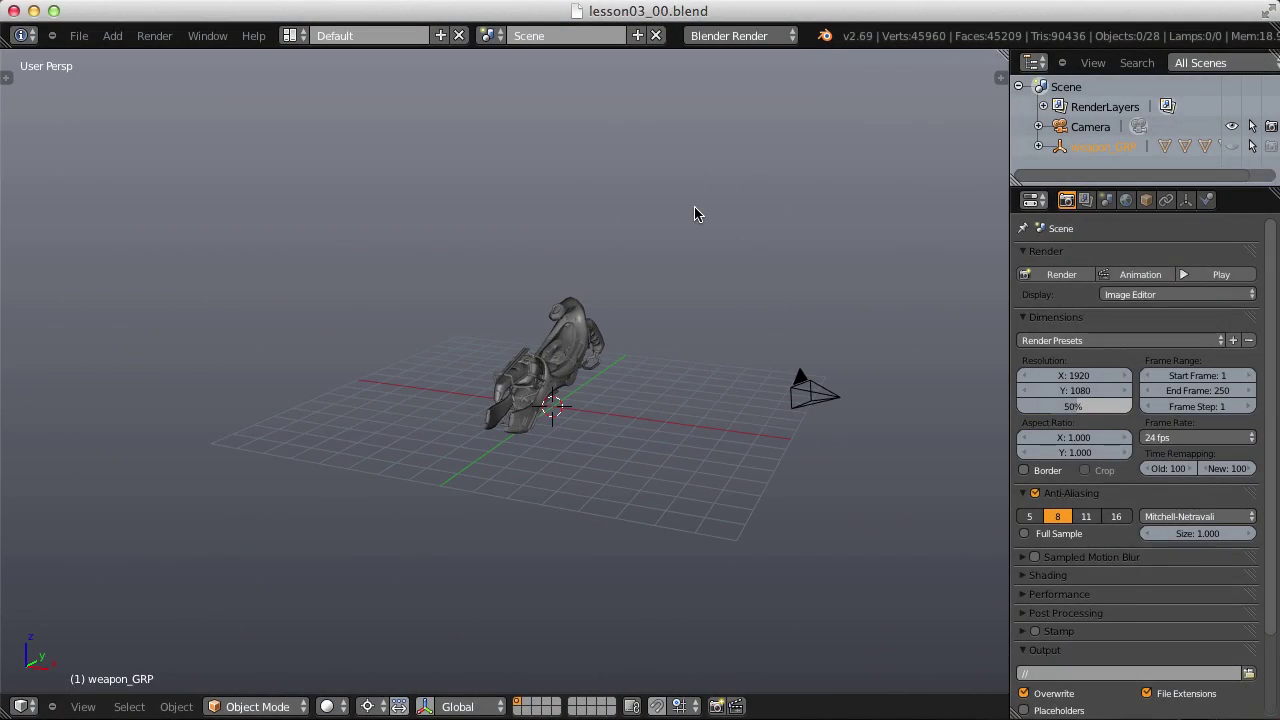
pyautogui.moveTo(696, 214); pyautogui.dragTo(607, 208, button='middle')
pyautogui.scroll(4, 620, 225)
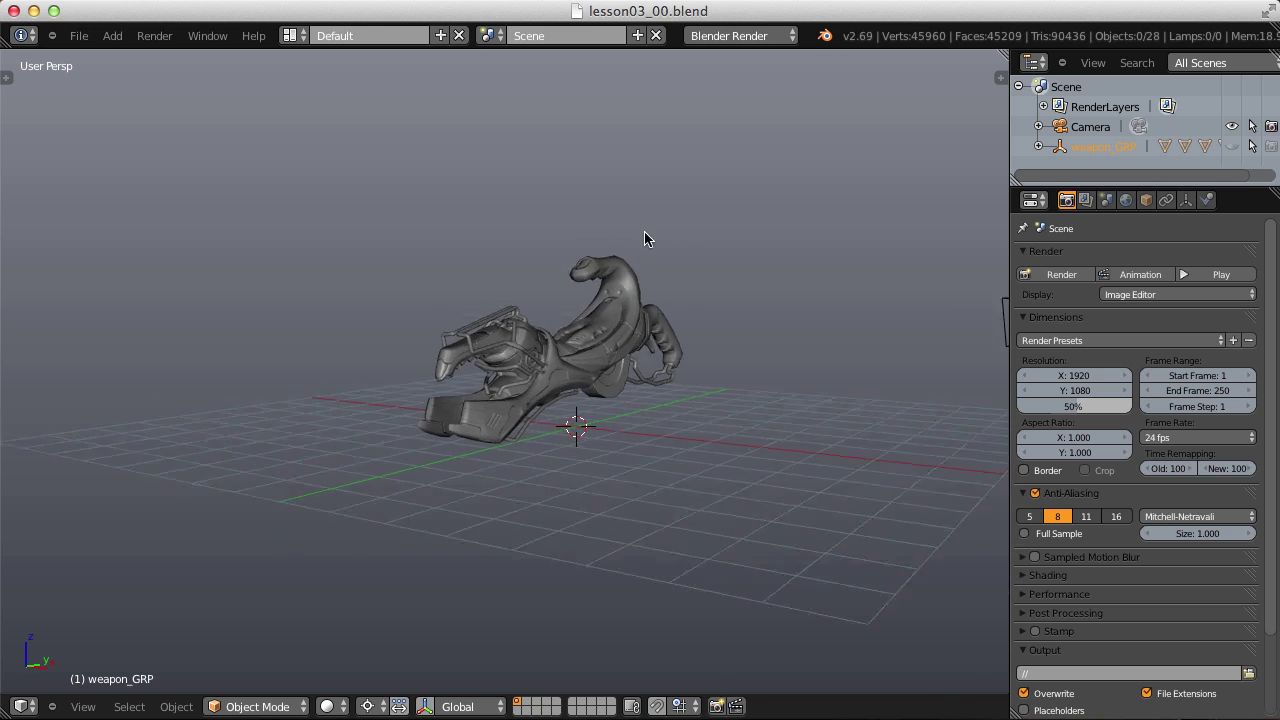
pyautogui.scroll(2, 644, 238)
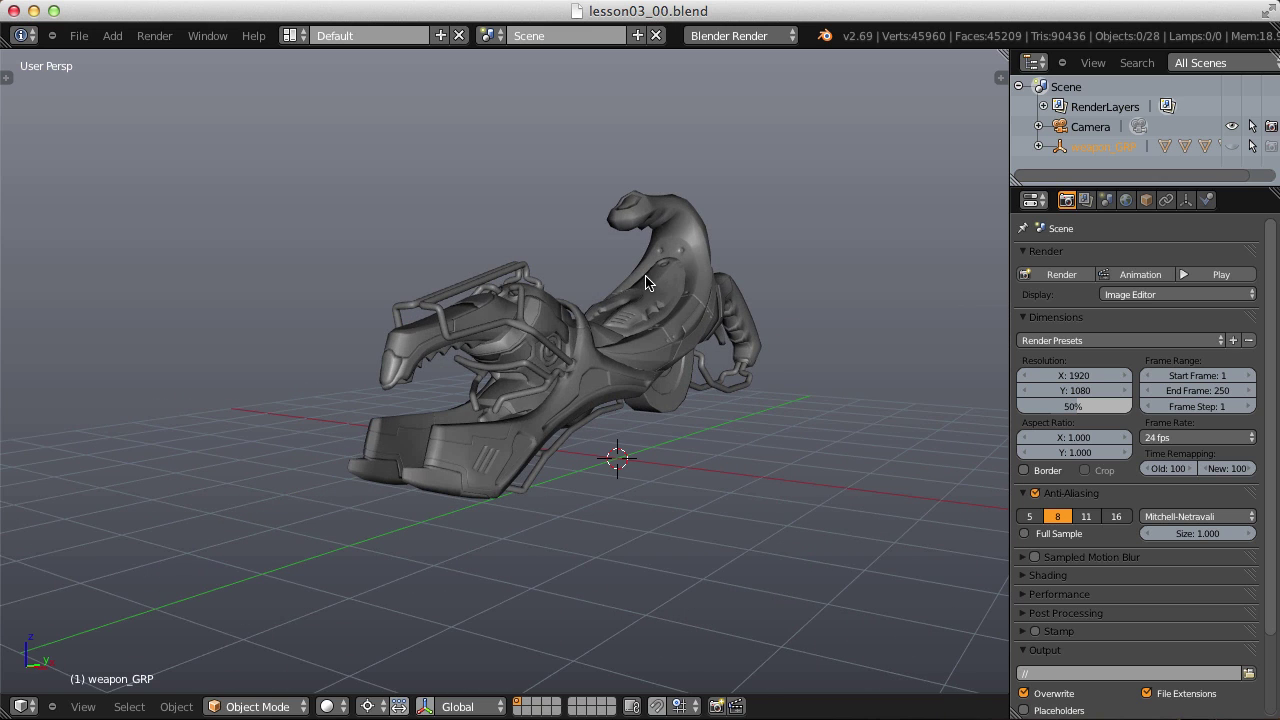
pyautogui.moveTo(645, 283); pyautogui.dragTo(605, 296, button='middle')
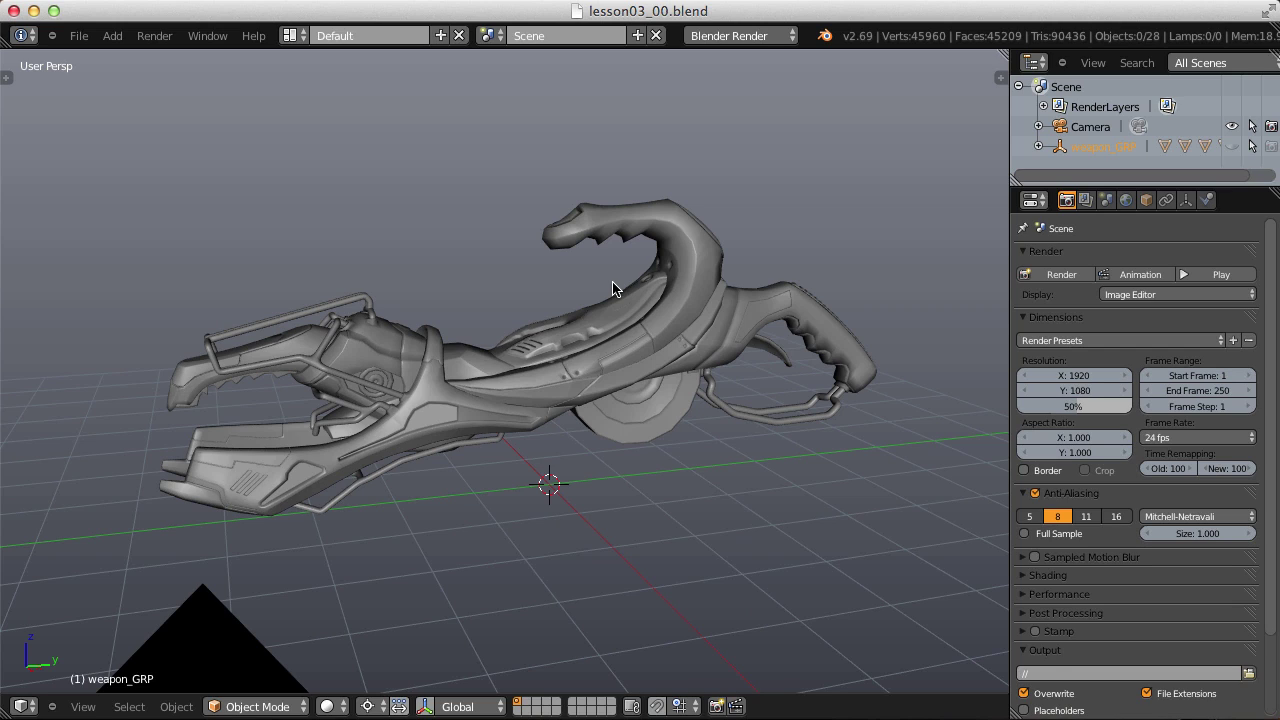
# Create a new world and set its horizon colour to a dark, slightly desaturated blue
pyautogui.click(1126, 200)
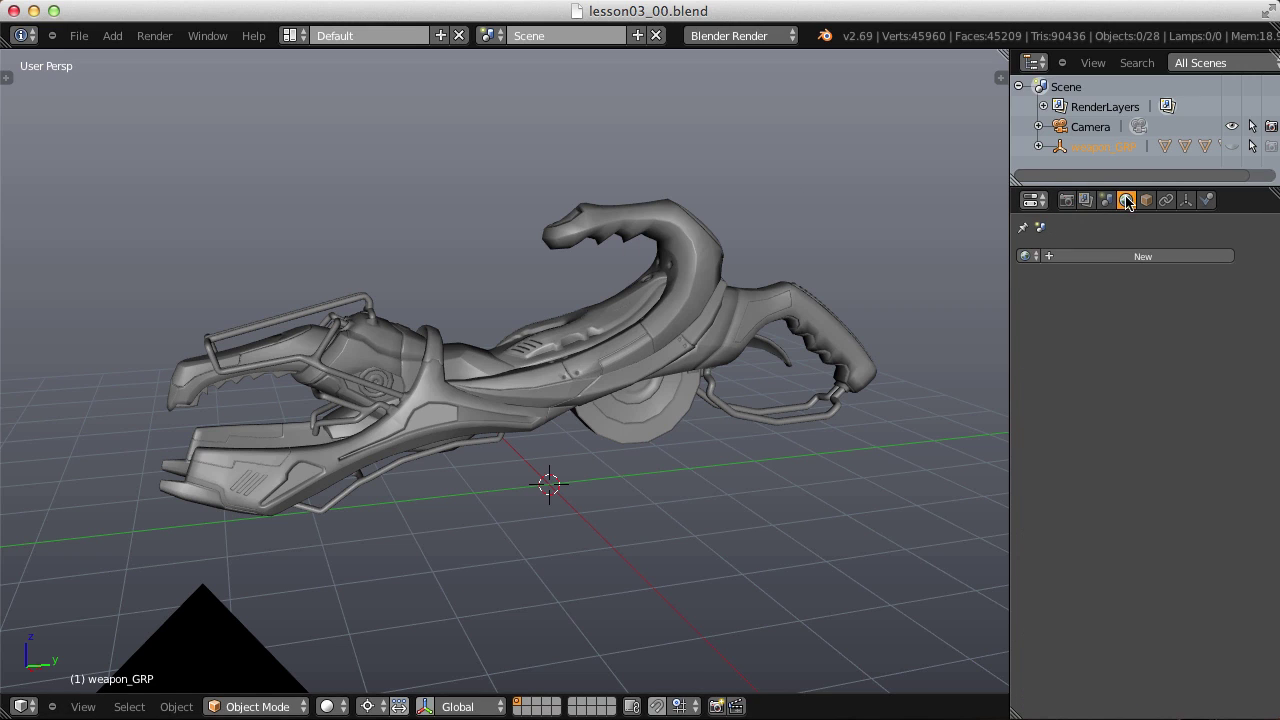
pyautogui.click(1143, 258)
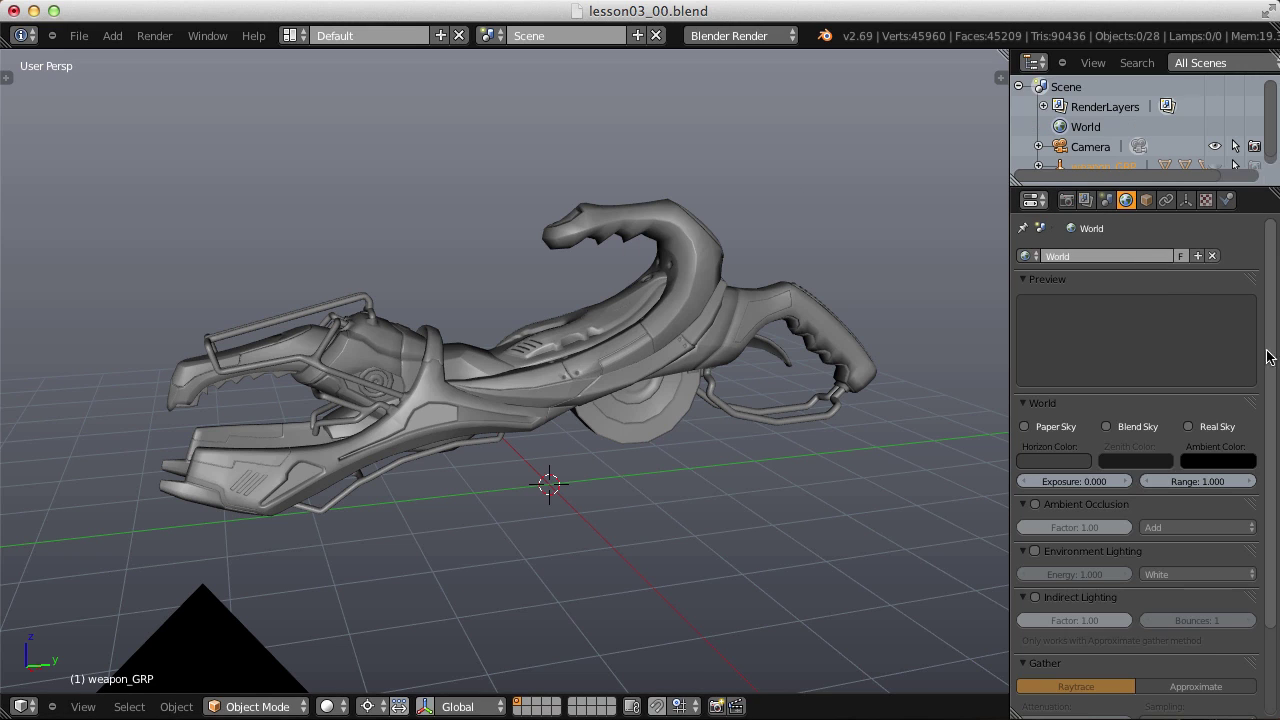
pyautogui.click(1062, 461)
pyautogui.click(1061, 462)
pyautogui.moveTo(1149, 355); pyautogui.dragTo(1161, 318)
pyautogui.click(1113, 261)
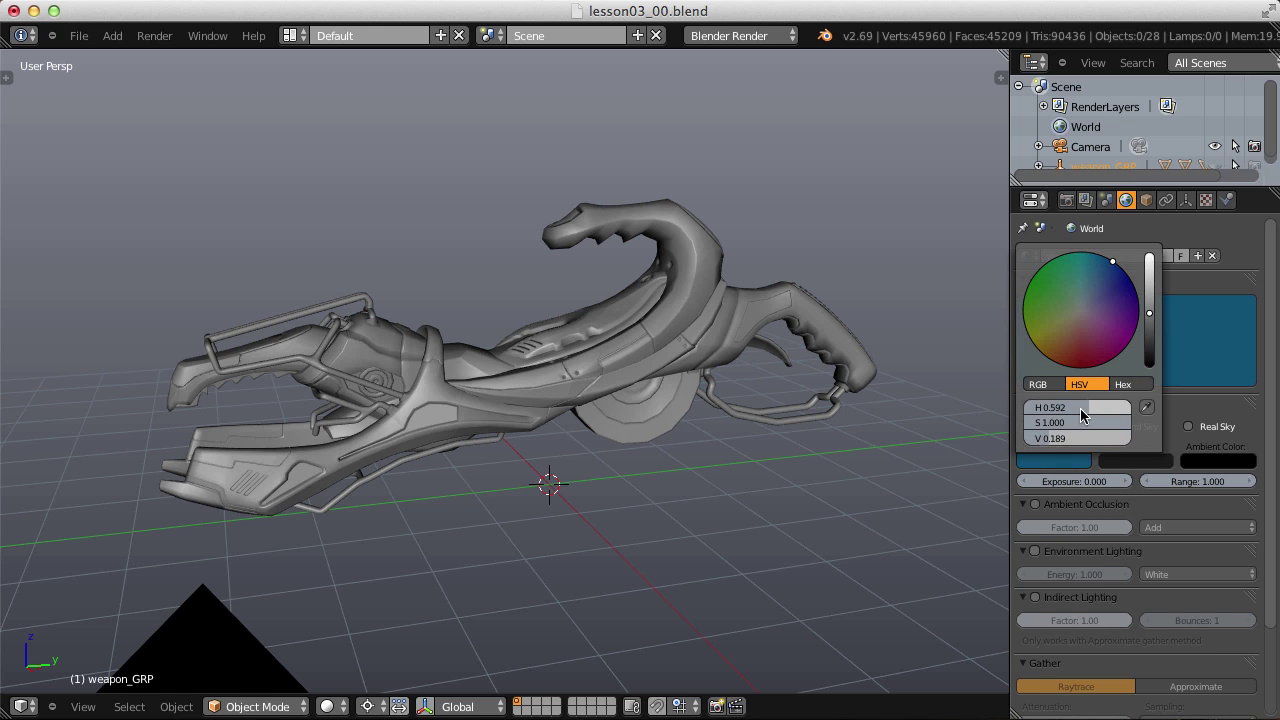
pyautogui.moveTo(1130, 430)
pyautogui.mouseDown()
pyautogui.moveTo(1099, 430)
pyautogui.moveTo(1112, 428)
pyautogui.mouseUp()
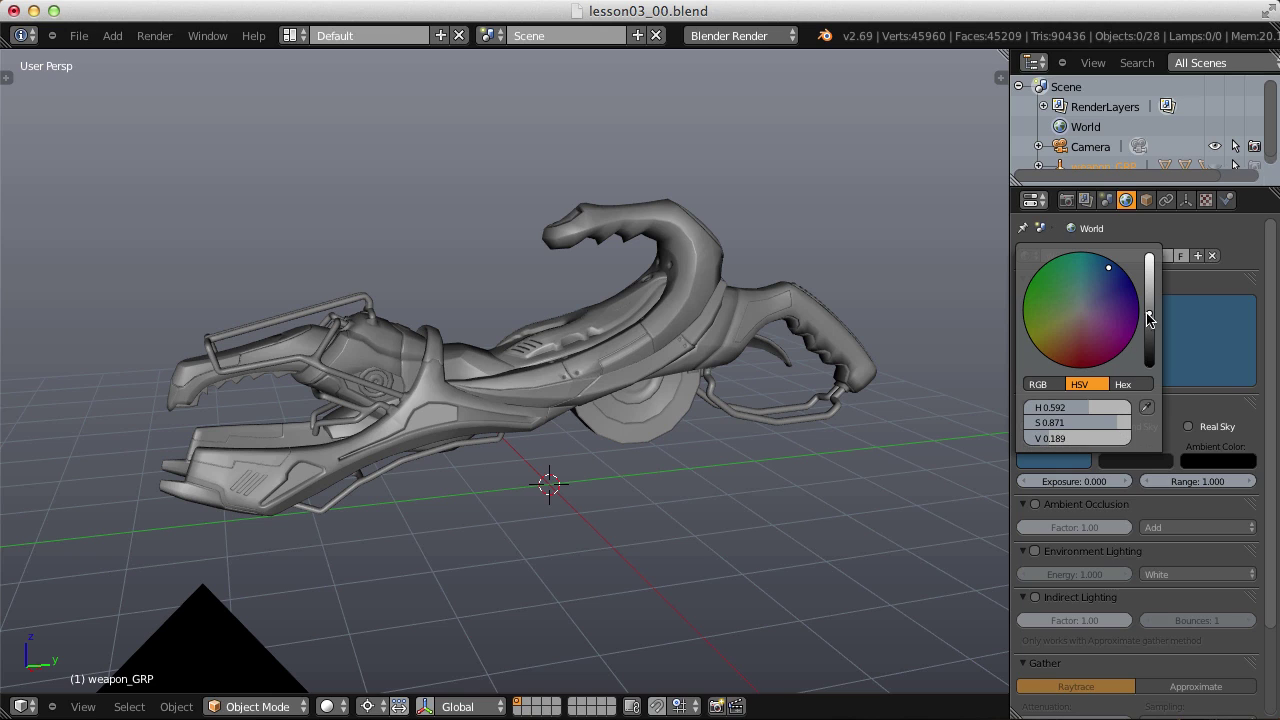
pyautogui.moveTo(1150, 315); pyautogui.dragTo(1150, 327)
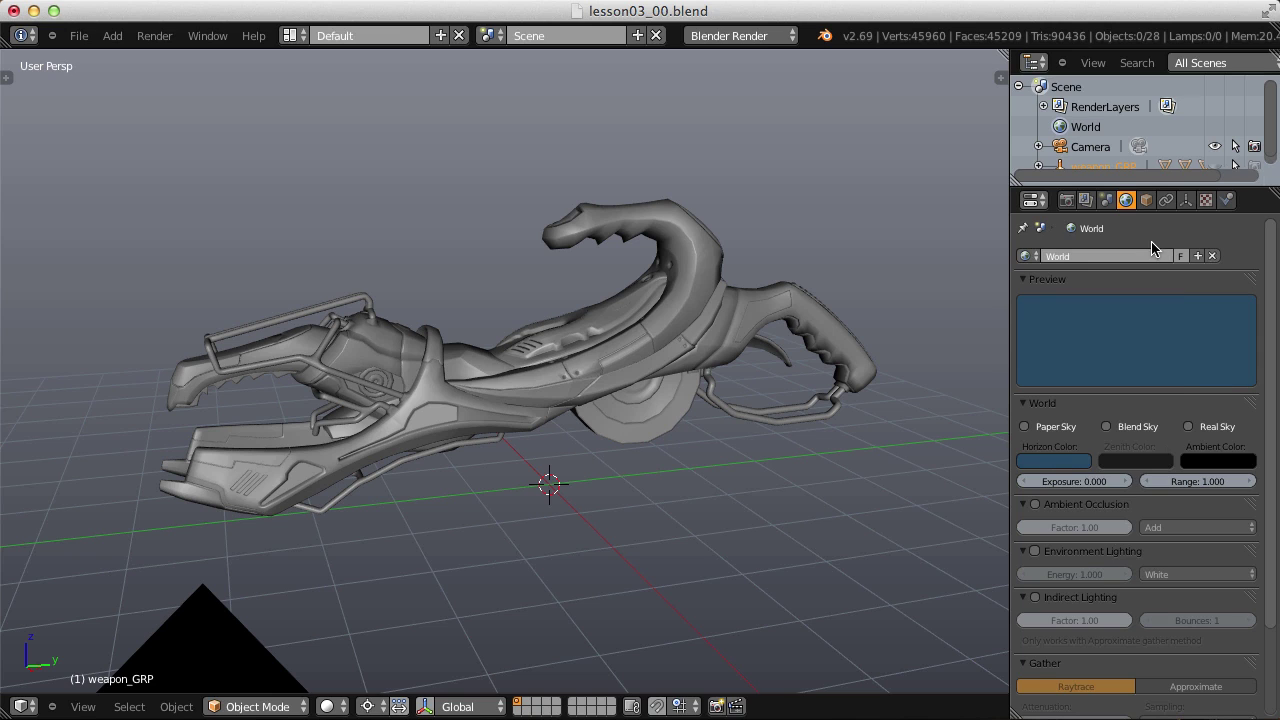
# Set the render shading alpha to Sky and render a test image
pyautogui.click(1067, 200)
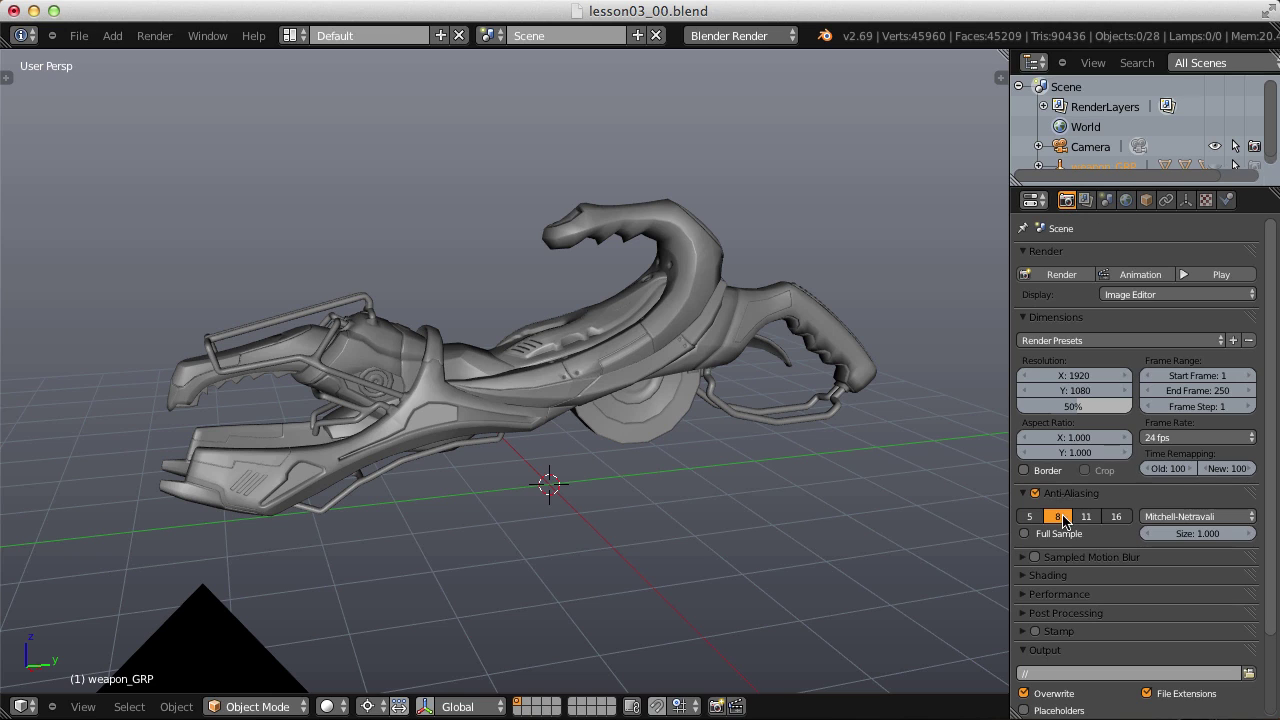
pyautogui.click(1062, 578)
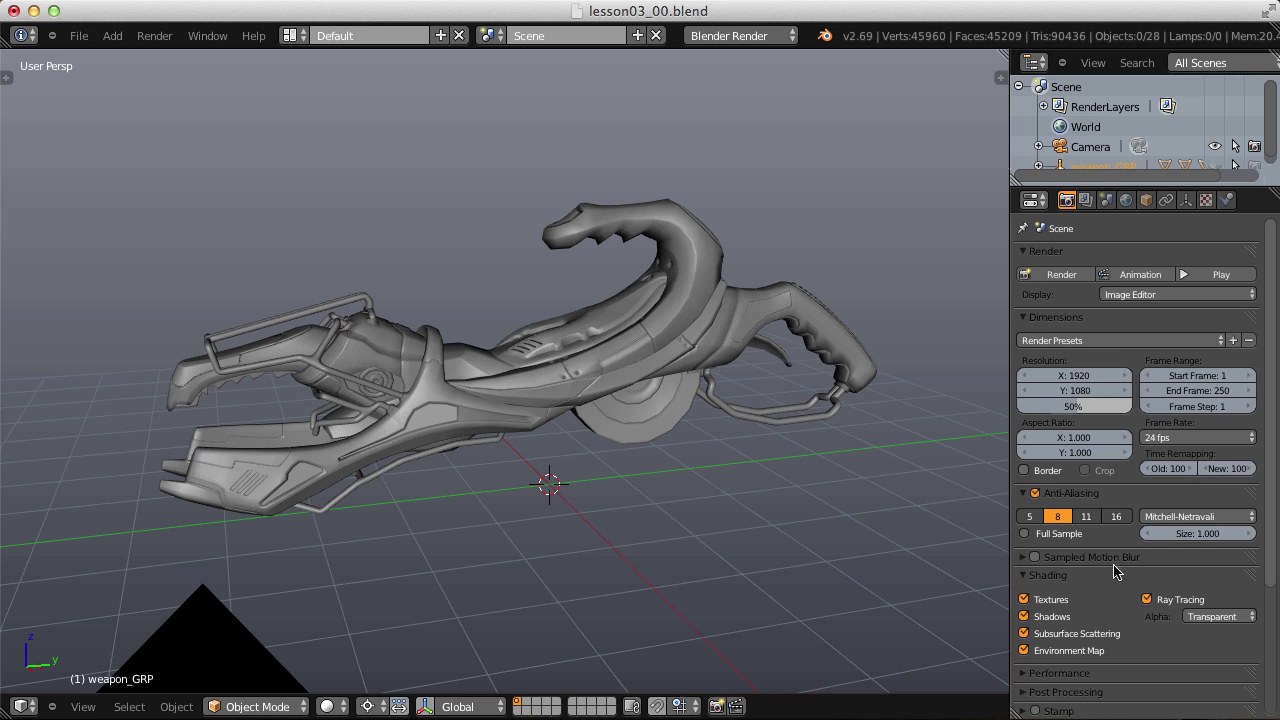
pyautogui.click(1210, 616)
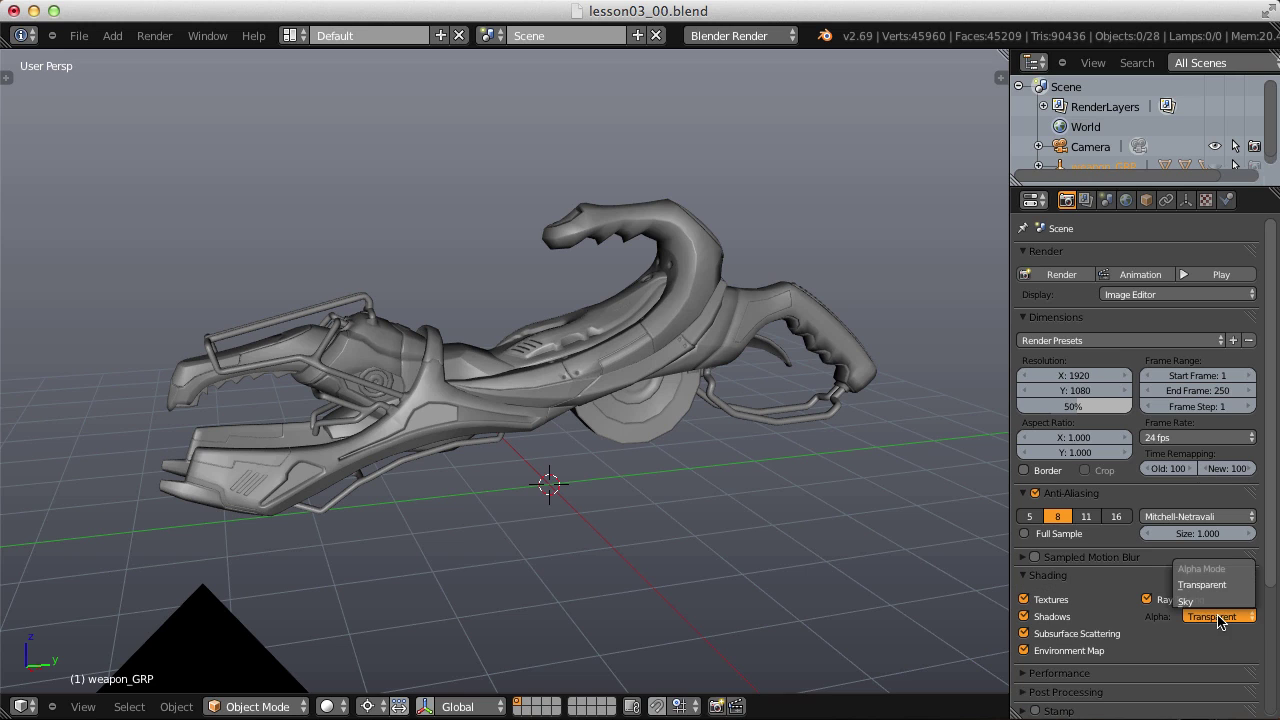
pyautogui.click(1203, 600)
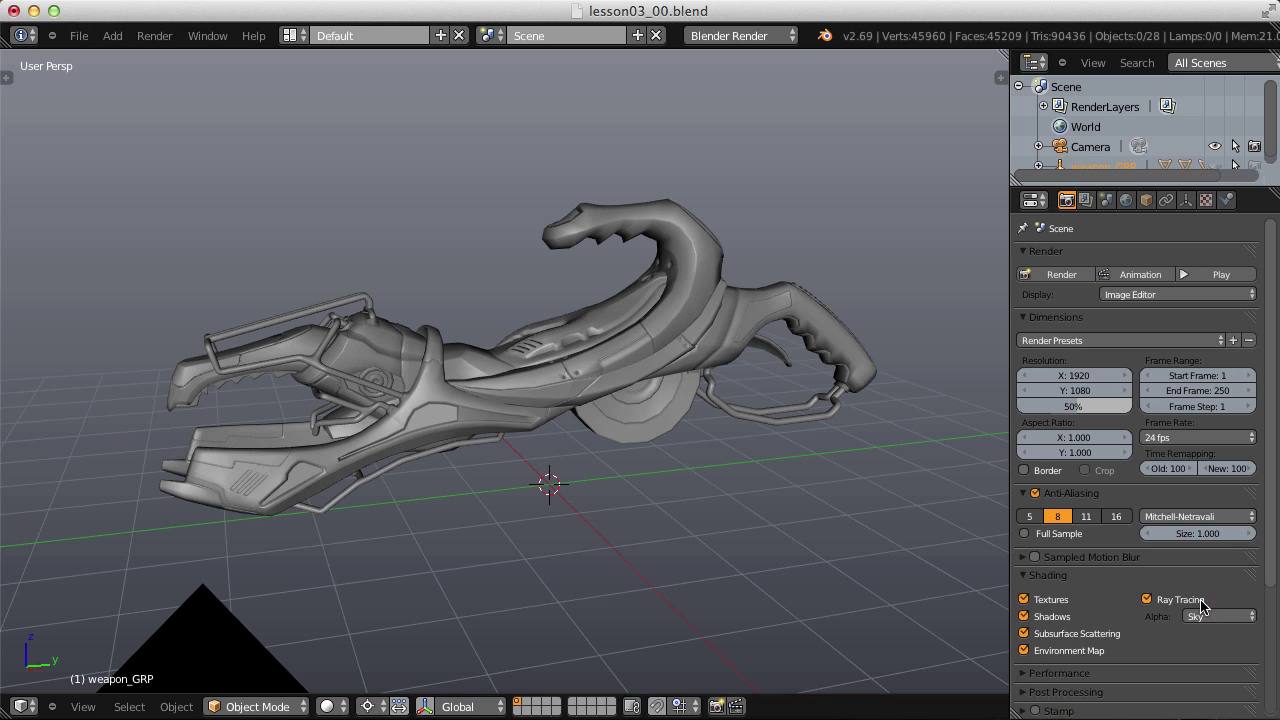
pyautogui.click(154, 35)
pyautogui.click(190, 51)
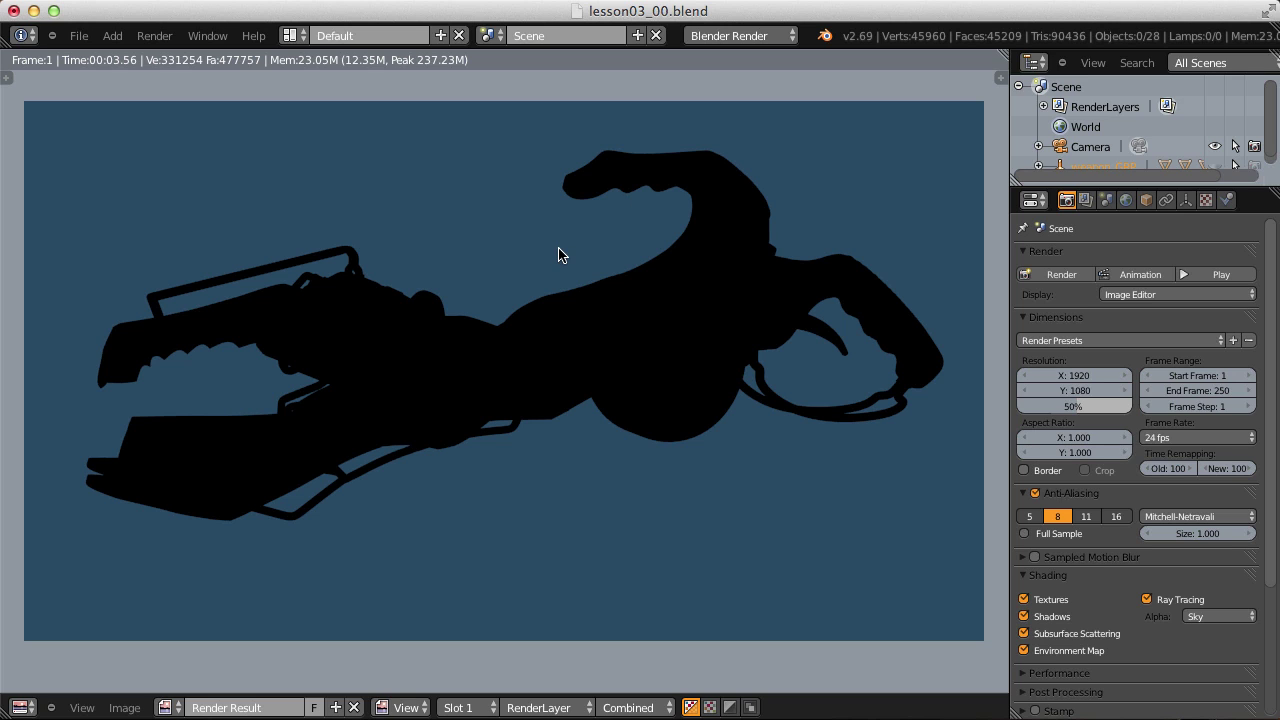
# Select the hook piece and give it a new material named 'holdout'
pyautogui.press('Escape')
pyautogui.rightClick(612, 238)
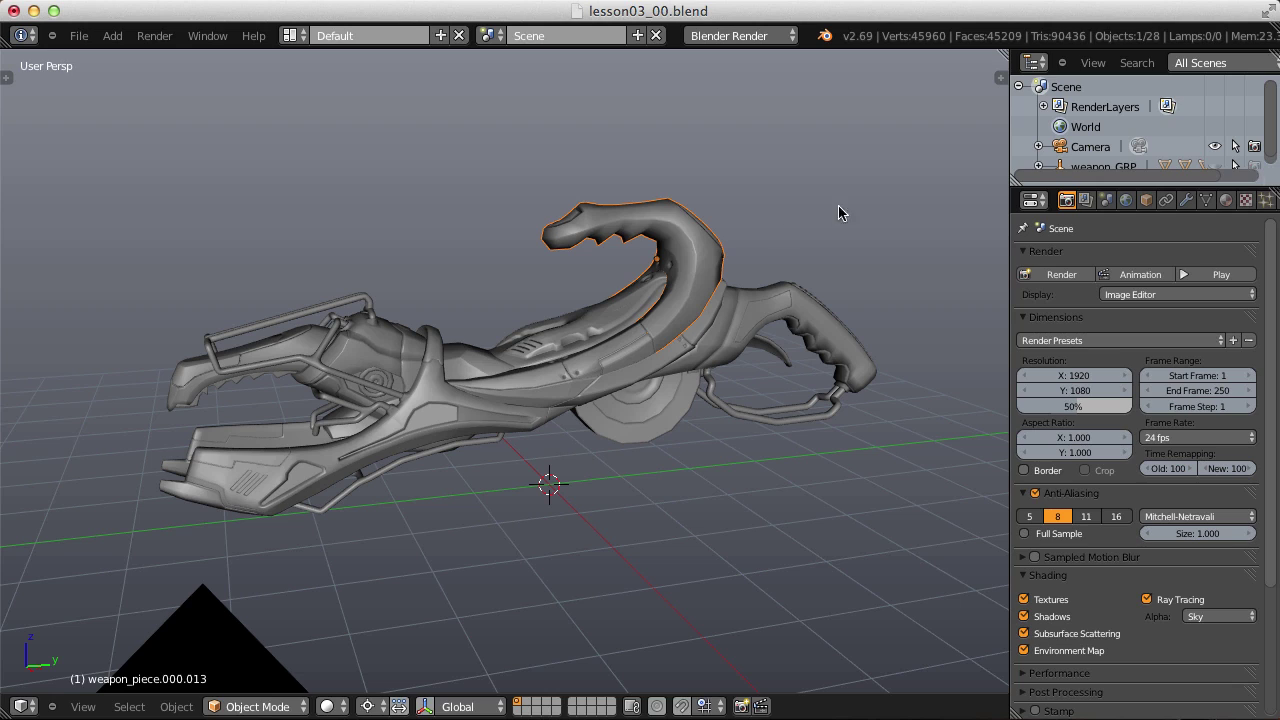
pyautogui.click(1226, 200)
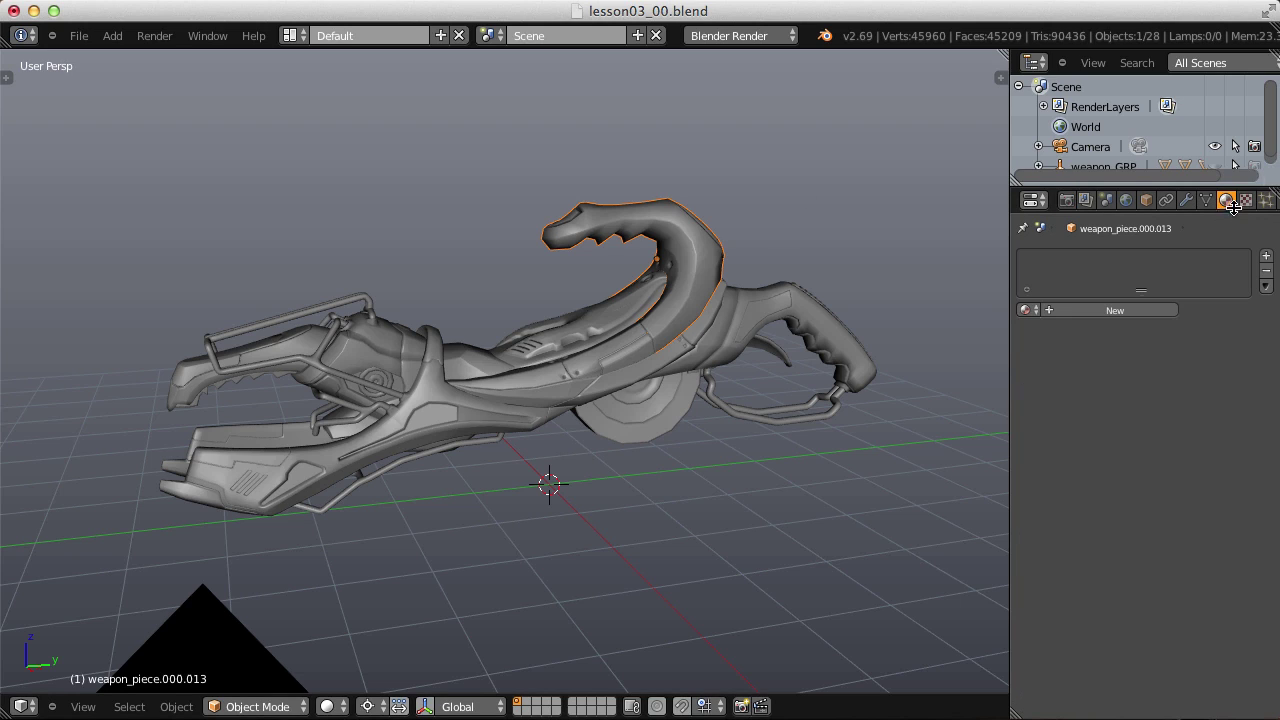
pyautogui.click(1115, 310)
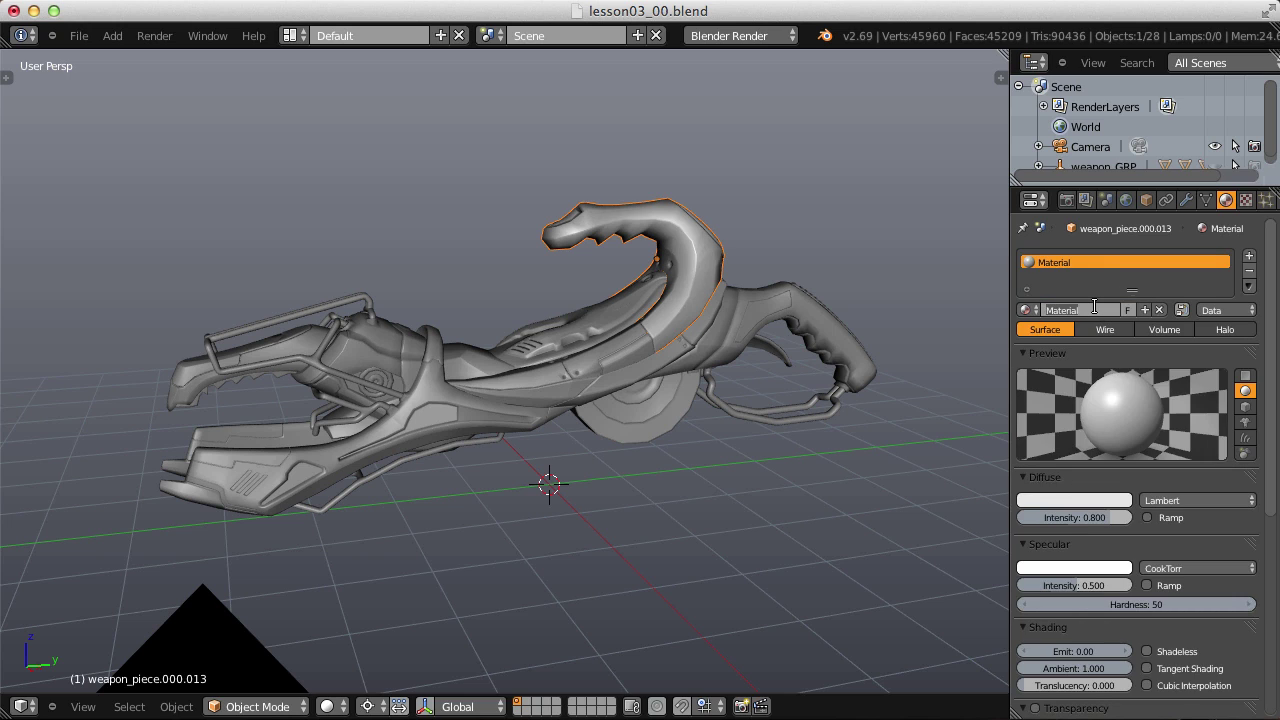
pyautogui.click(1094, 307)
pyautogui.write('holdout')
pyautogui.press('Return')
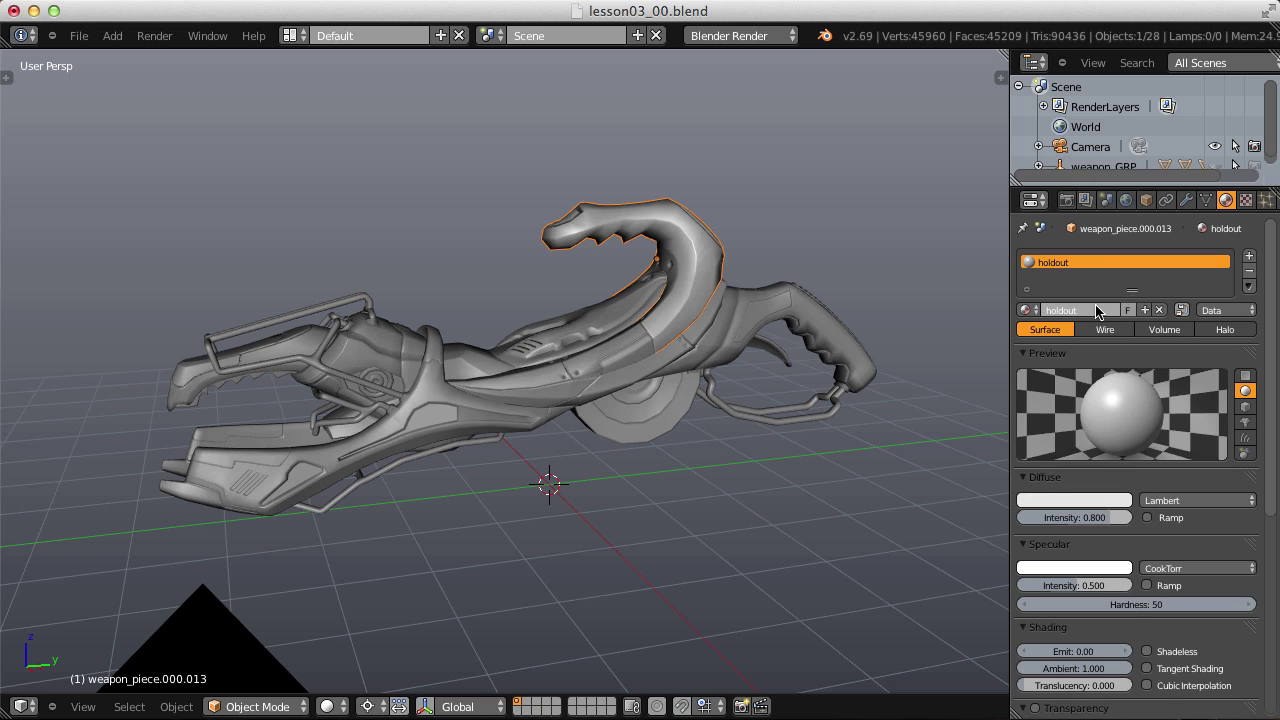
# Make holdout shadeless with transparency at alpha 0, then render a test image
pyautogui.click(1147, 652)
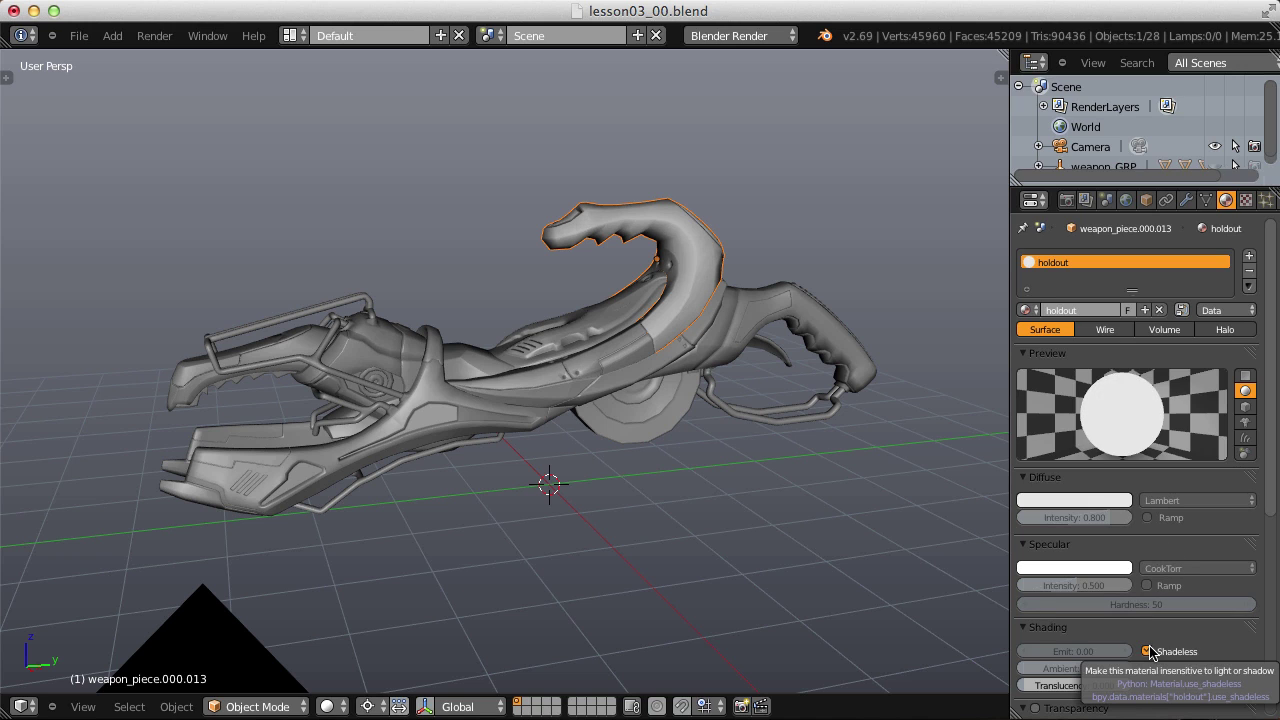
pyautogui.scroll(-7, 1275, 636)
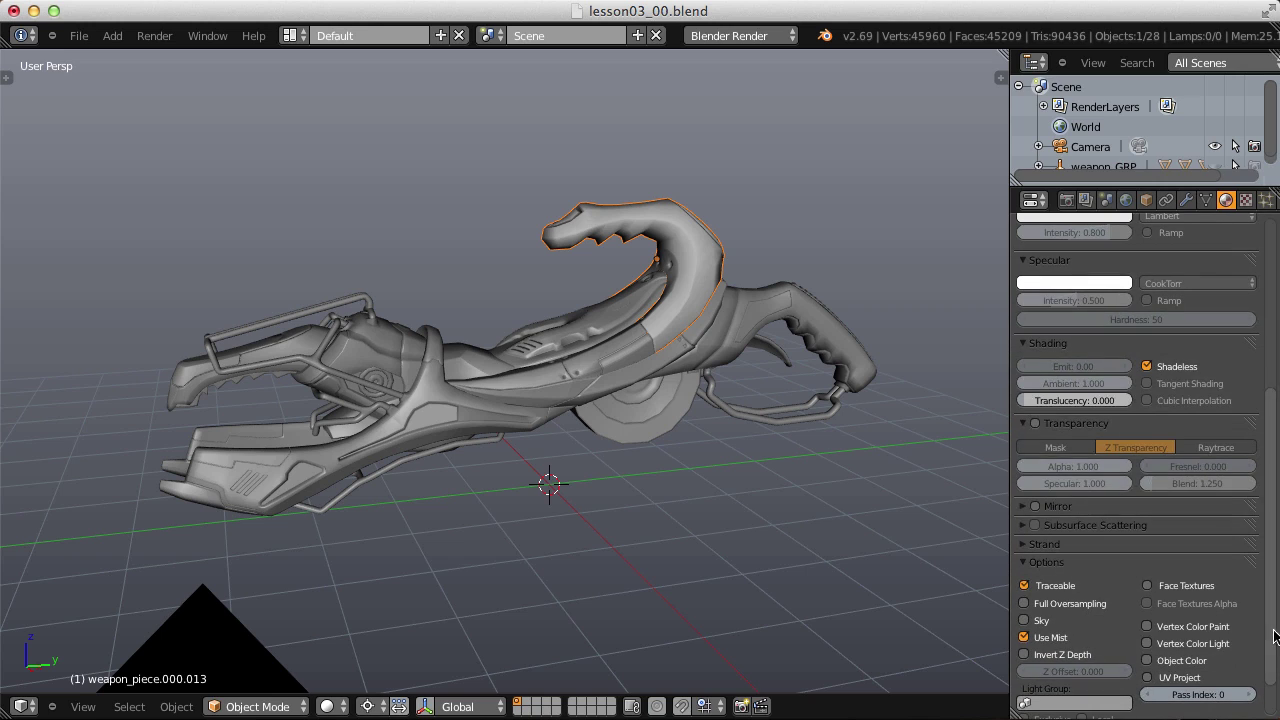
pyautogui.click(1035, 424)
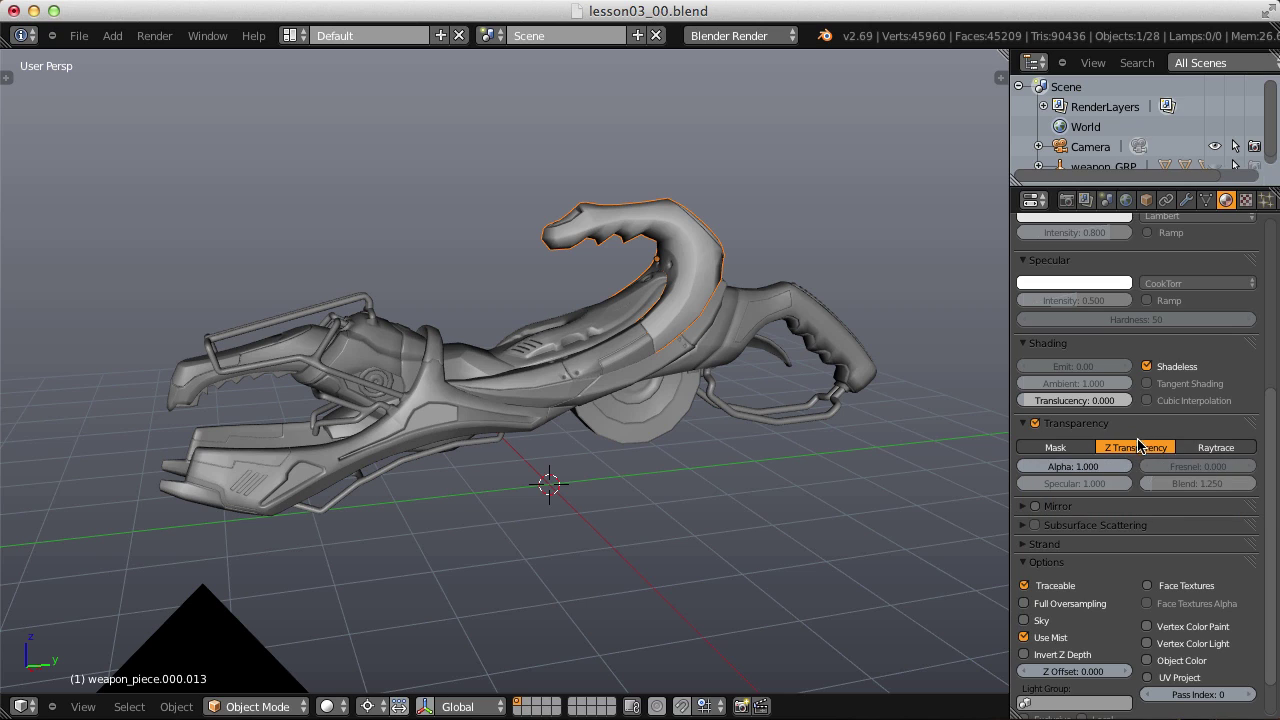
pyautogui.moveTo(1135, 467); pyautogui.dragTo(1003, 472)
pyautogui.click(144, 38)
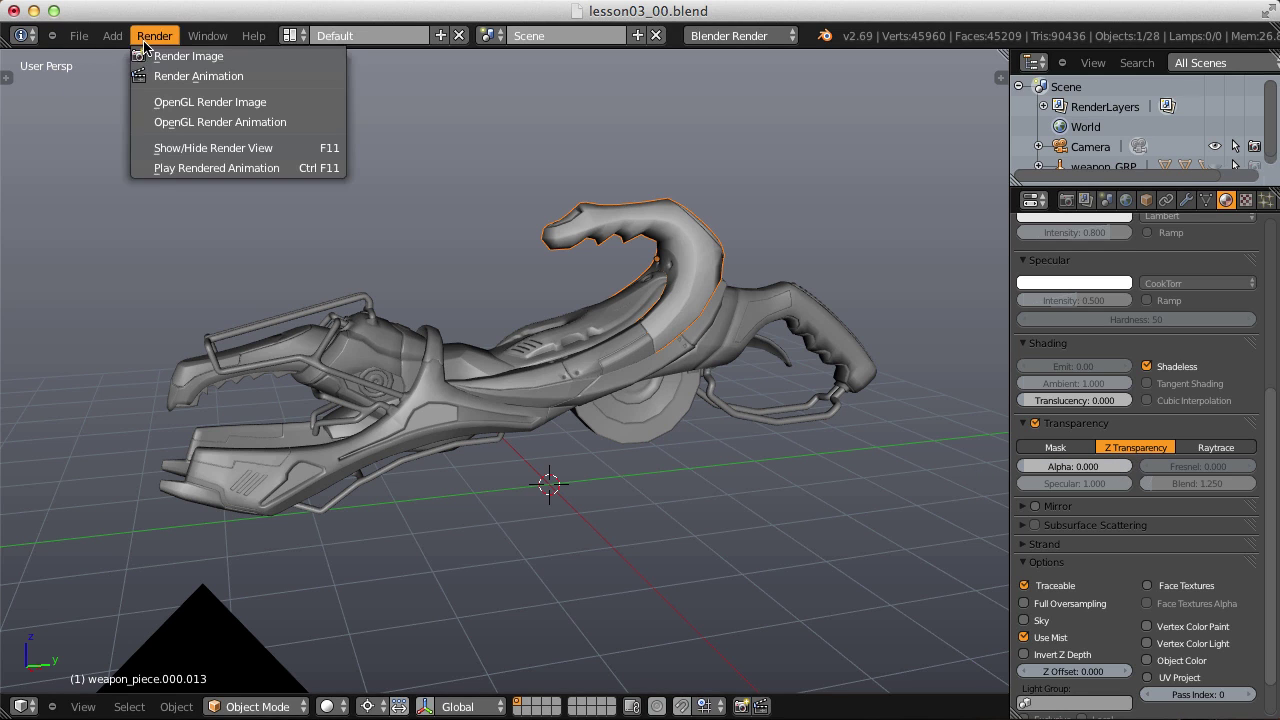
pyautogui.click(149, 55)
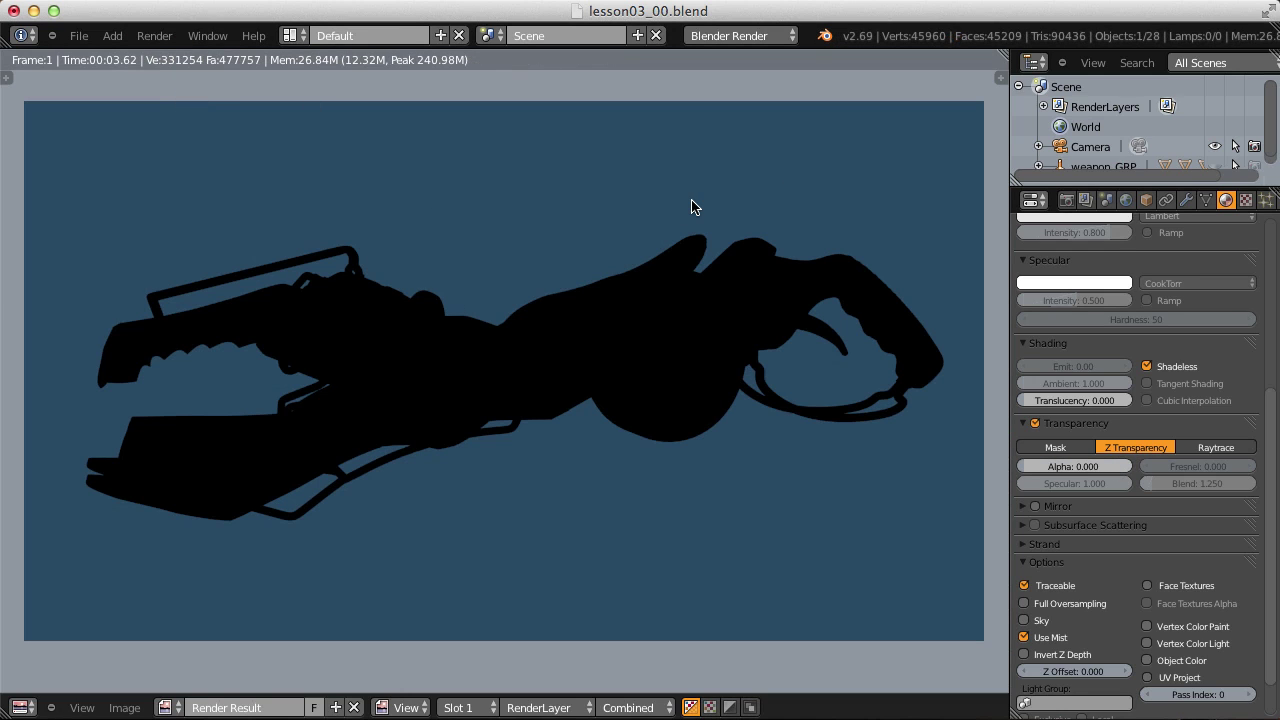
# Box-select all weapon pieces and link the holdout material to them with Ctrl+L
pyautogui.press('Escape')
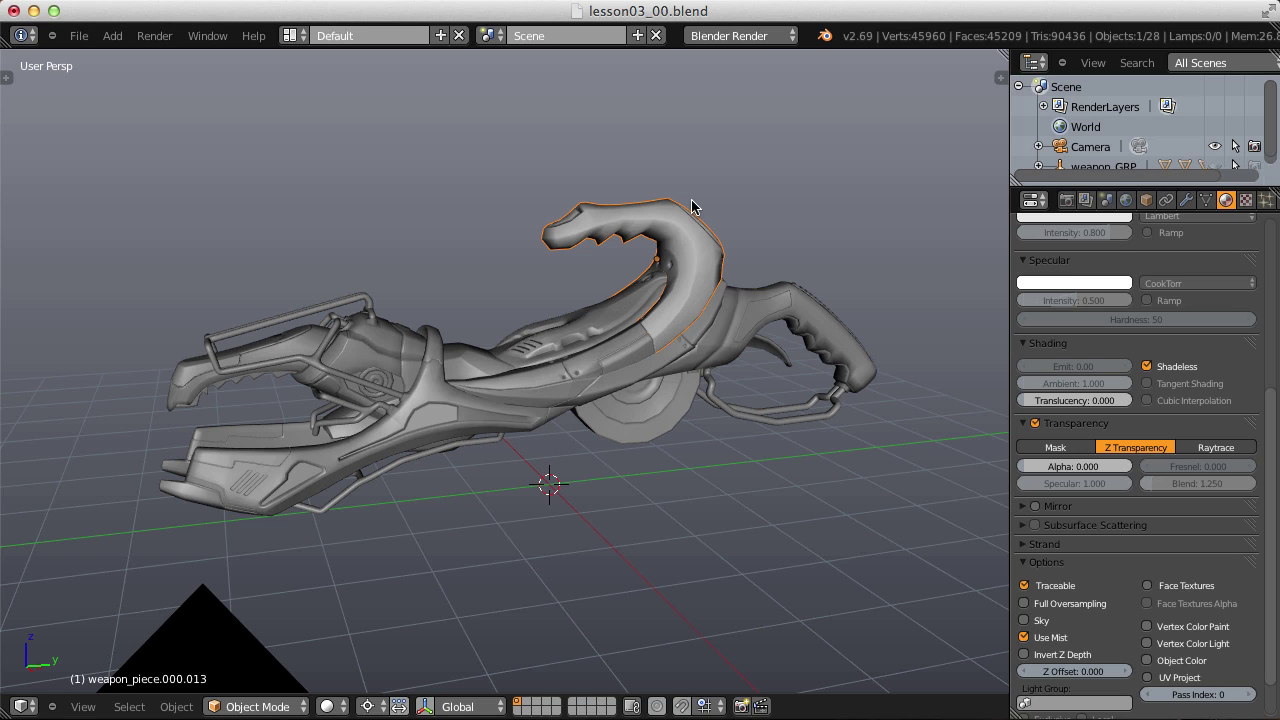
pyautogui.hotkey('shift', 'b')
pyautogui.moveTo(122, 135); pyautogui.dragTo(934, 544)
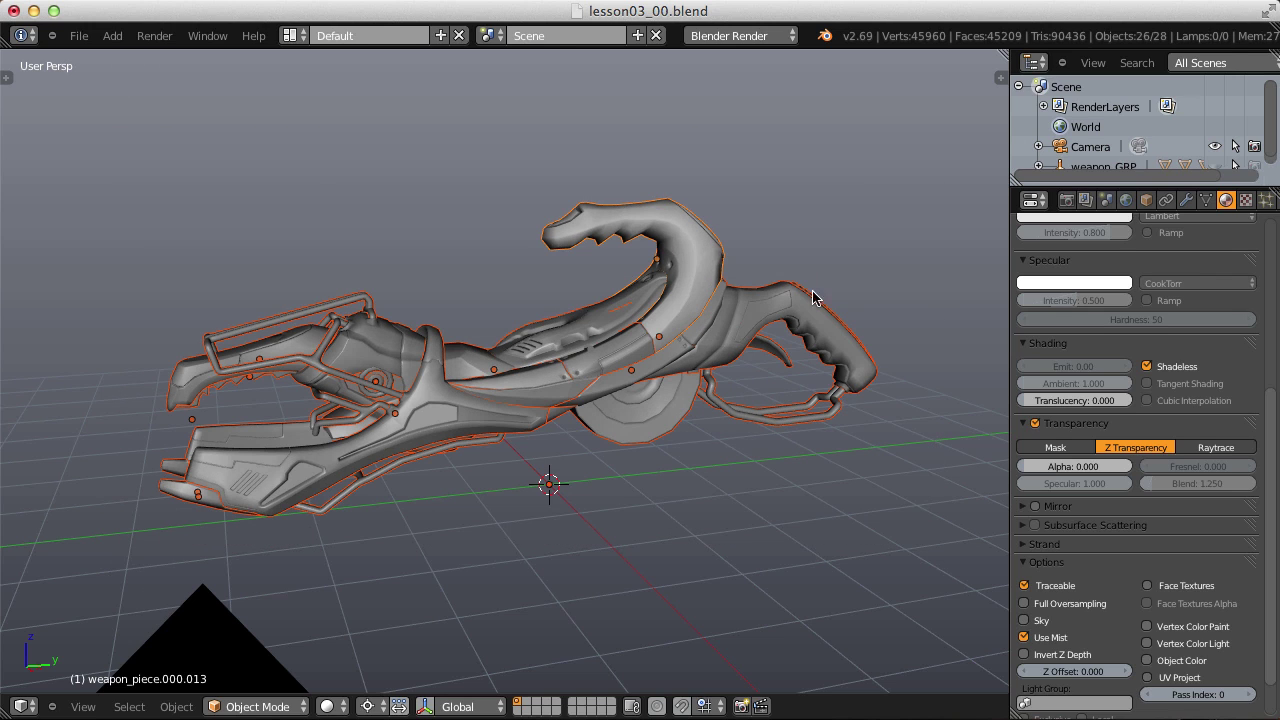
pyautogui.hotkey('ctrl', 'l')
pyautogui.click(643, 215)
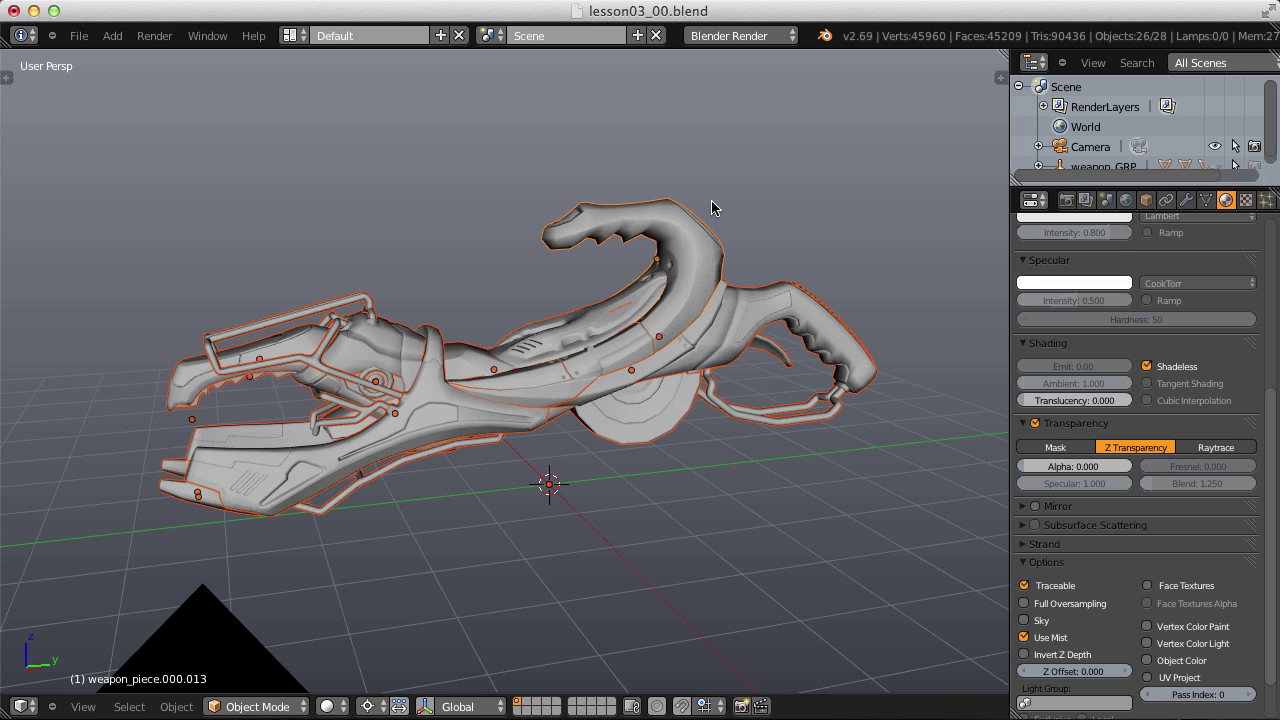
# Deselect everything and enable Freestyle in the render settings
pyautogui.press('a')
pyautogui.click(1066, 201)
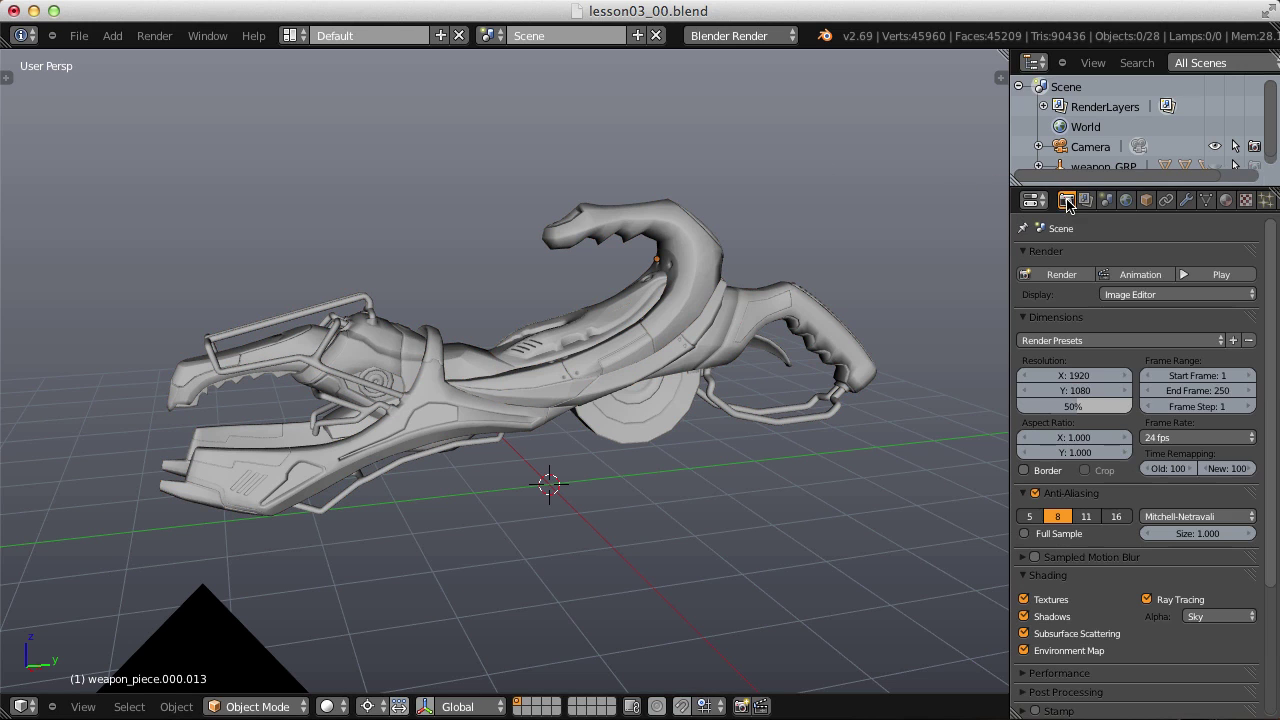
pyautogui.scroll(-4, 1200, 400)
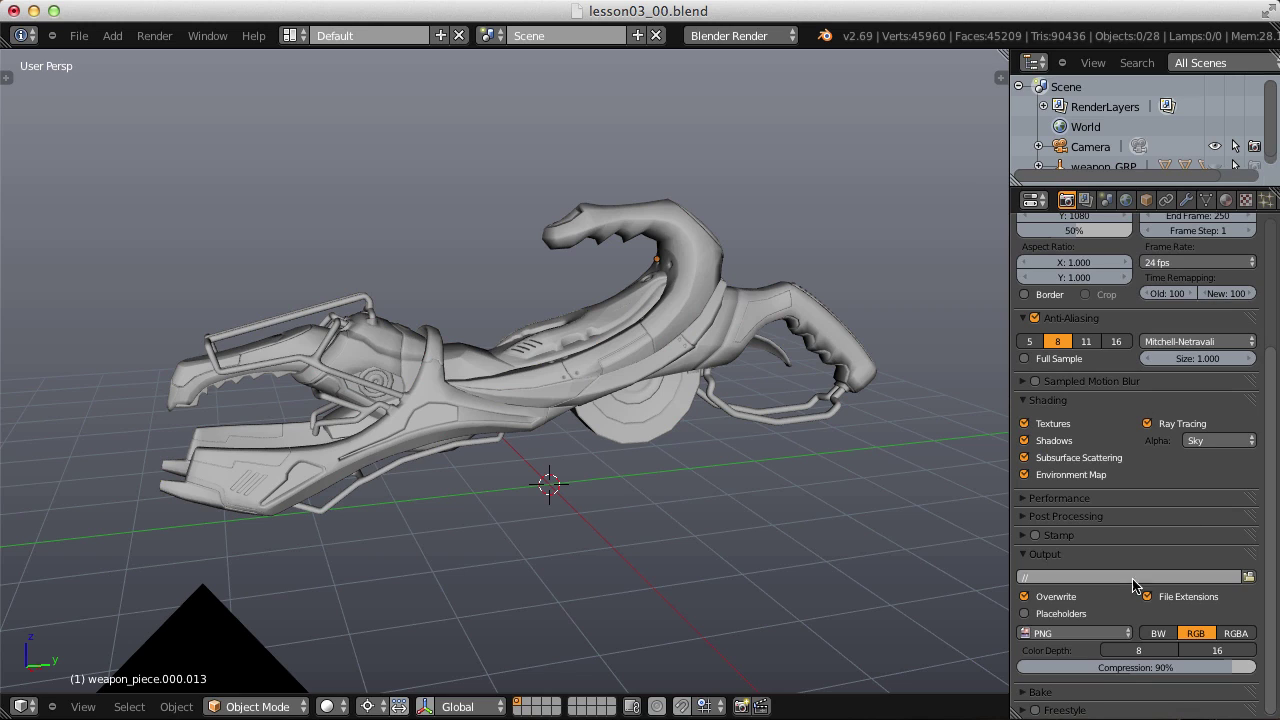
pyautogui.click(1035, 710)
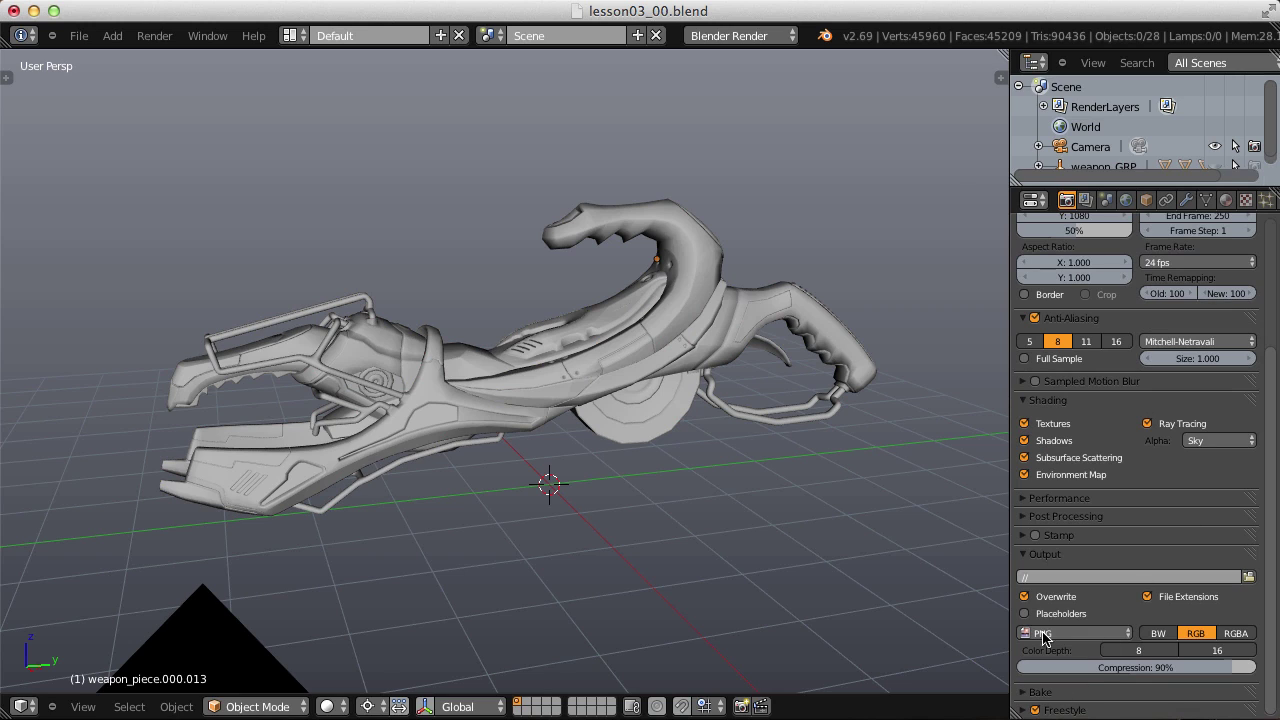
# Add a first Freestyle line set in Render Layers and render a line preview
pyautogui.click(1085, 201)
pyautogui.scroll(-2, 1274, 452)
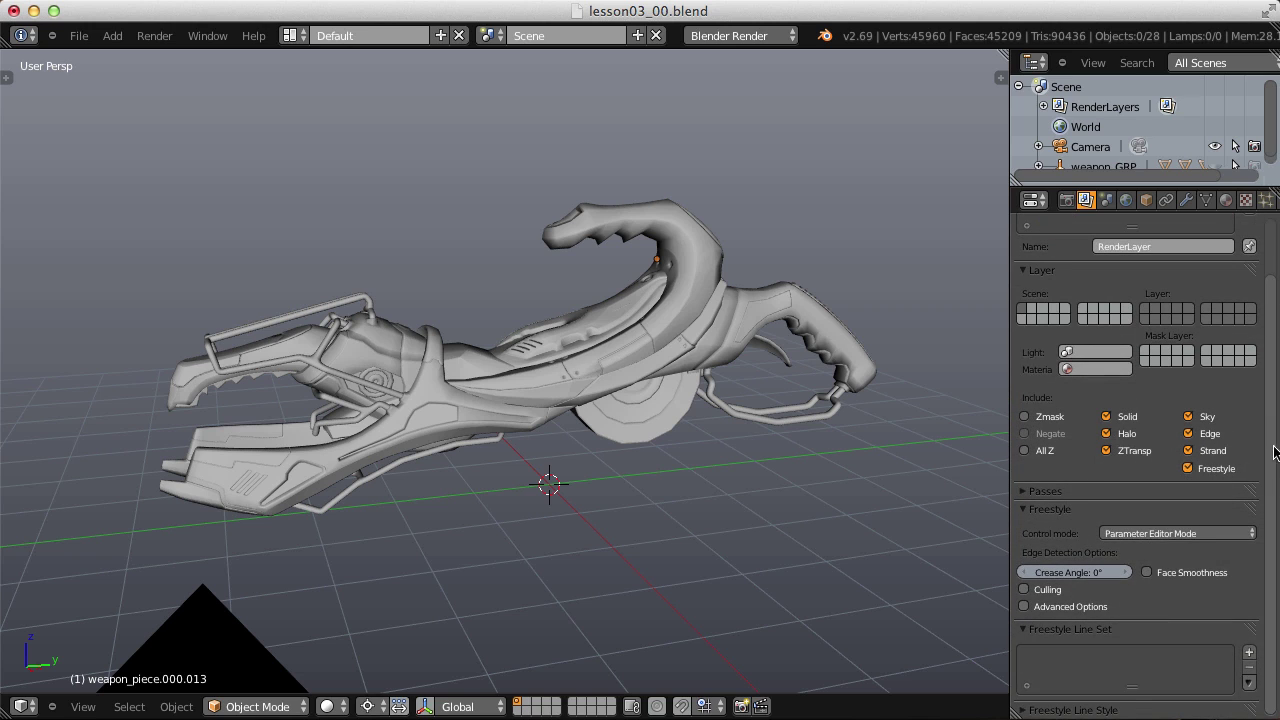
pyautogui.click(1249, 652)
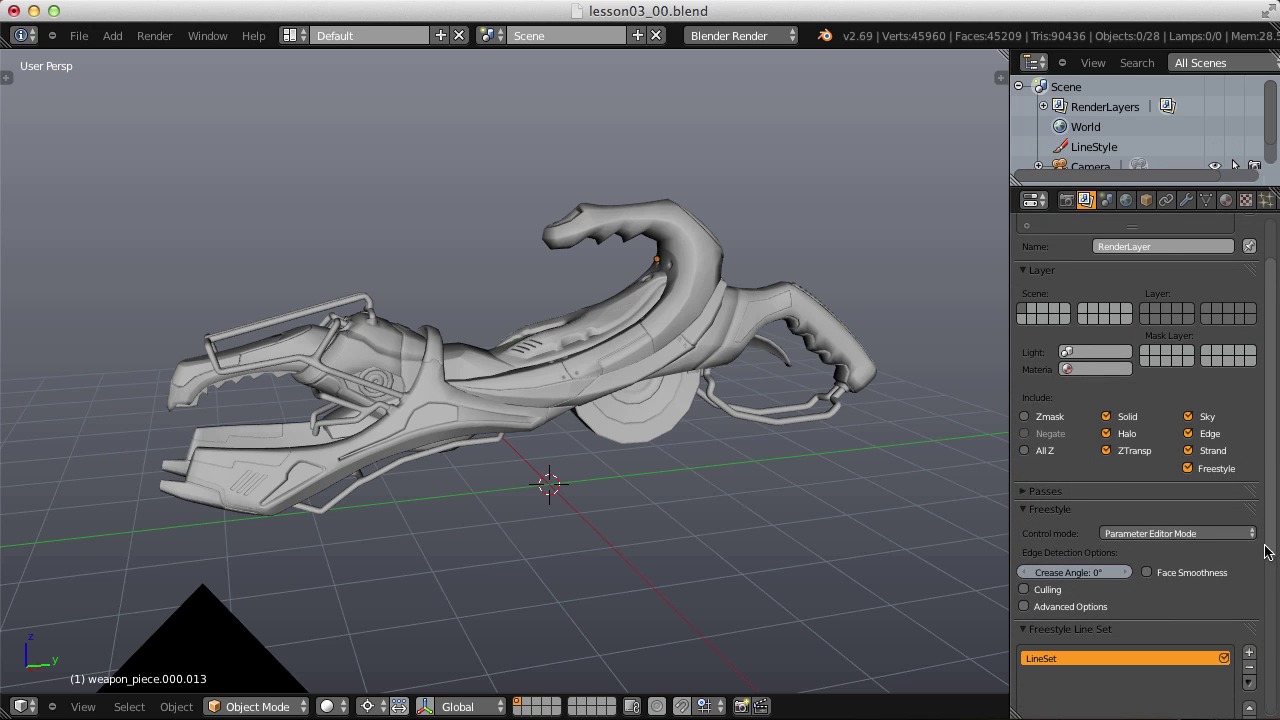
pyautogui.scroll(-5, 1265, 550)
pyautogui.click(154, 35)
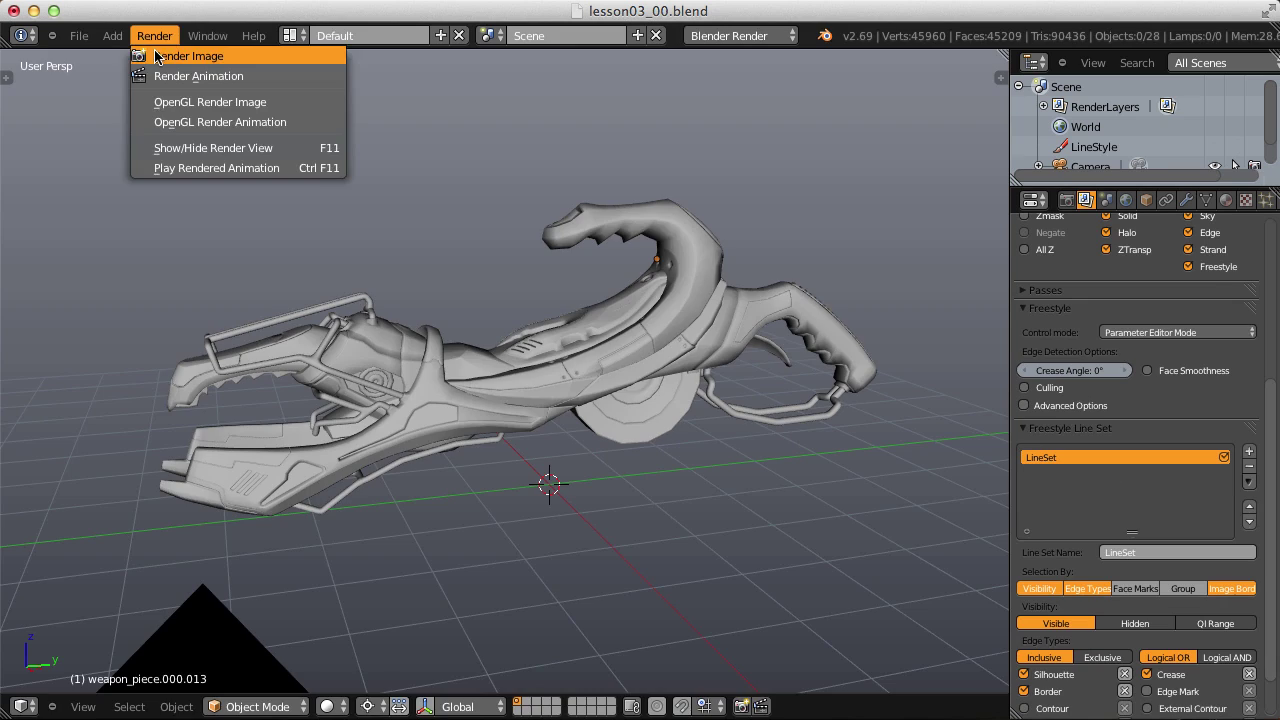
pyautogui.click(156, 57)
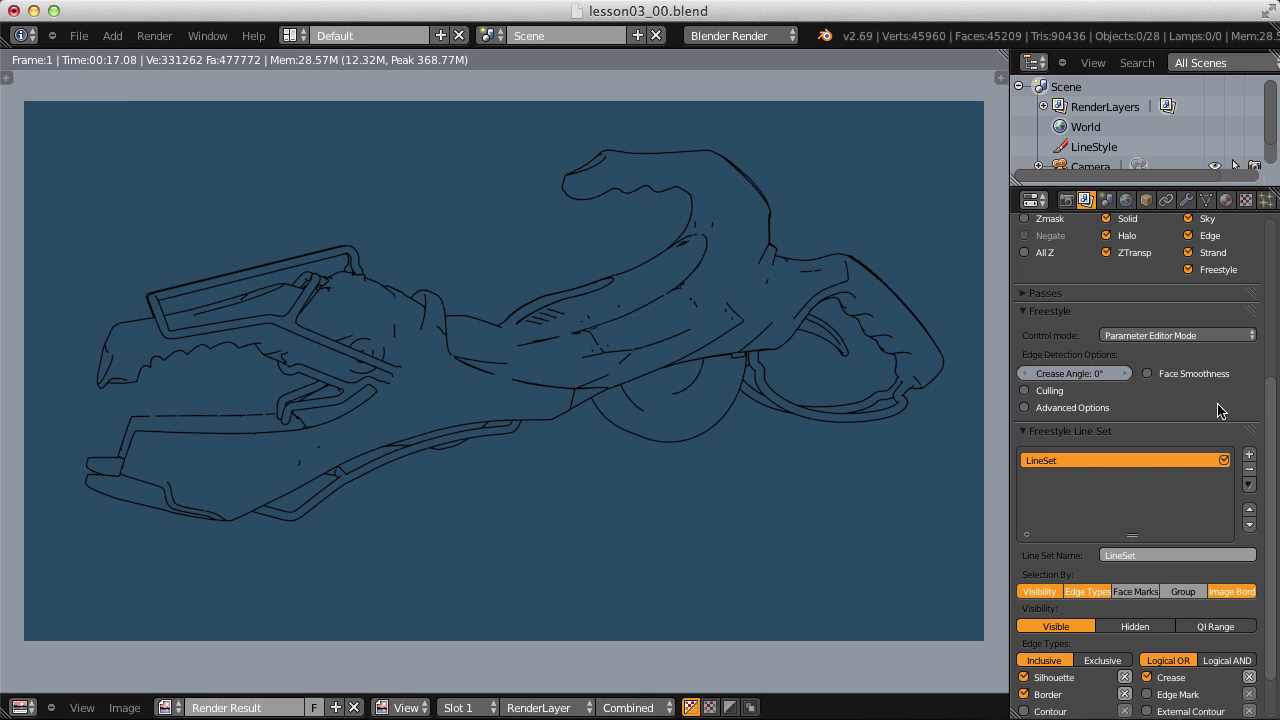
# Set the line style base colour to white
pyautogui.scroll(-2, 1270, 396)
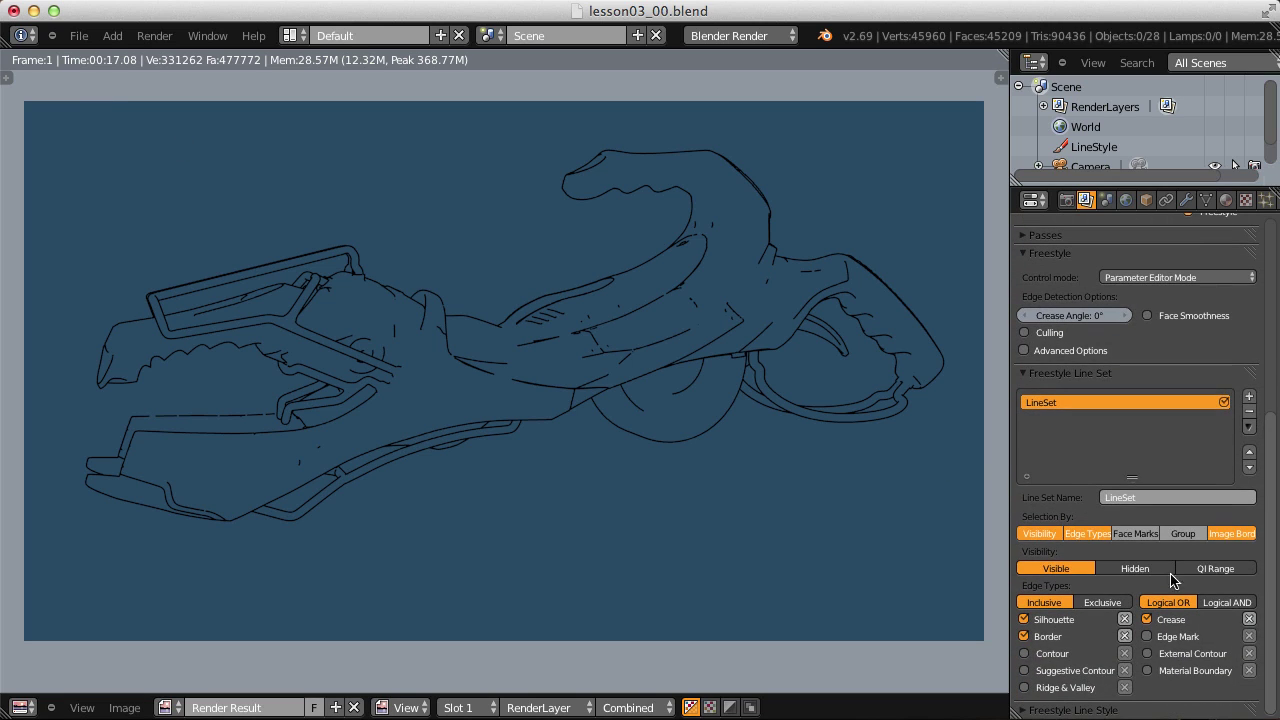
pyautogui.scroll(-6, 1078, 706)
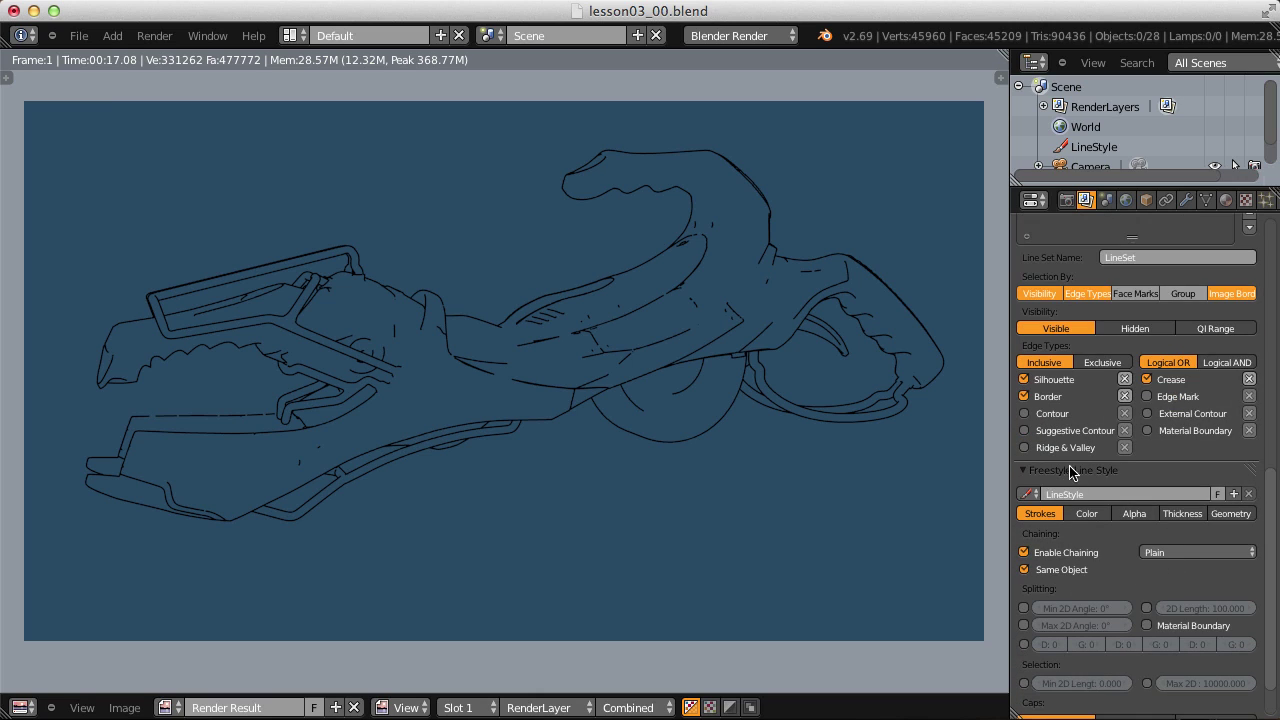
pyautogui.click(1087, 513)
pyautogui.click(1188, 532)
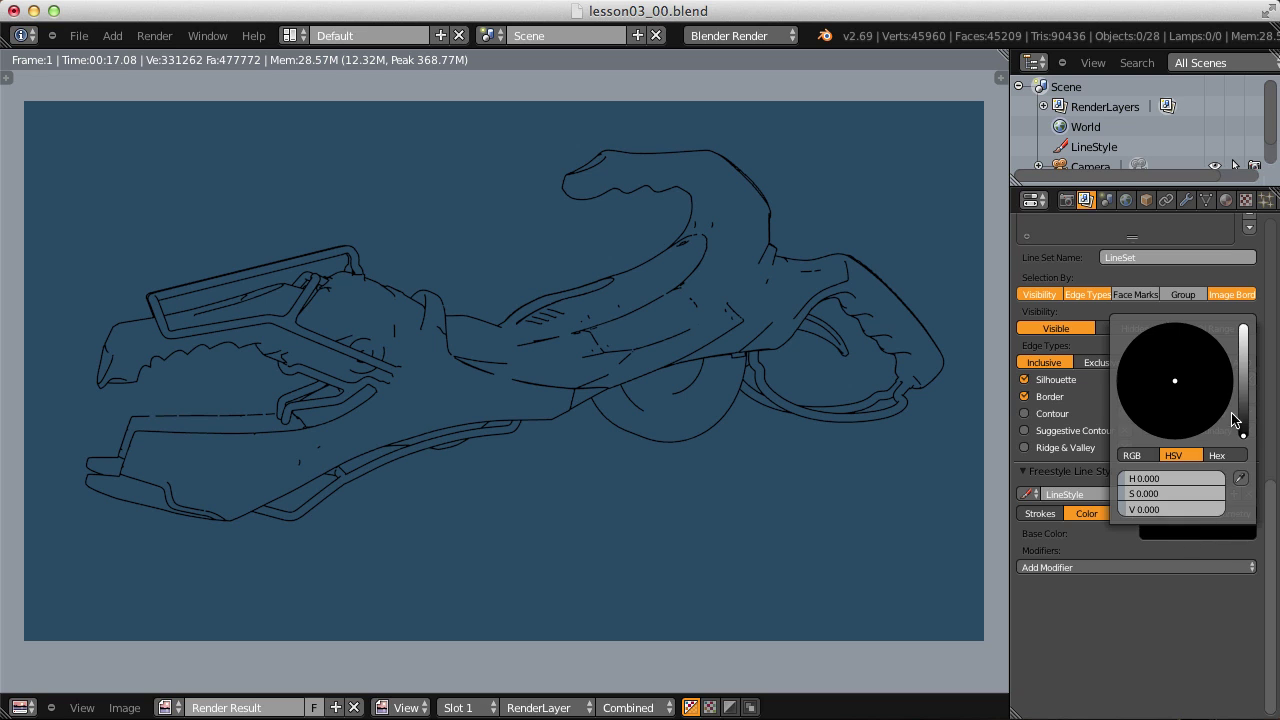
pyautogui.moveTo(1245, 433); pyautogui.dragTo(1243, 327)
pyautogui.scroll(-1, 1200, 491)
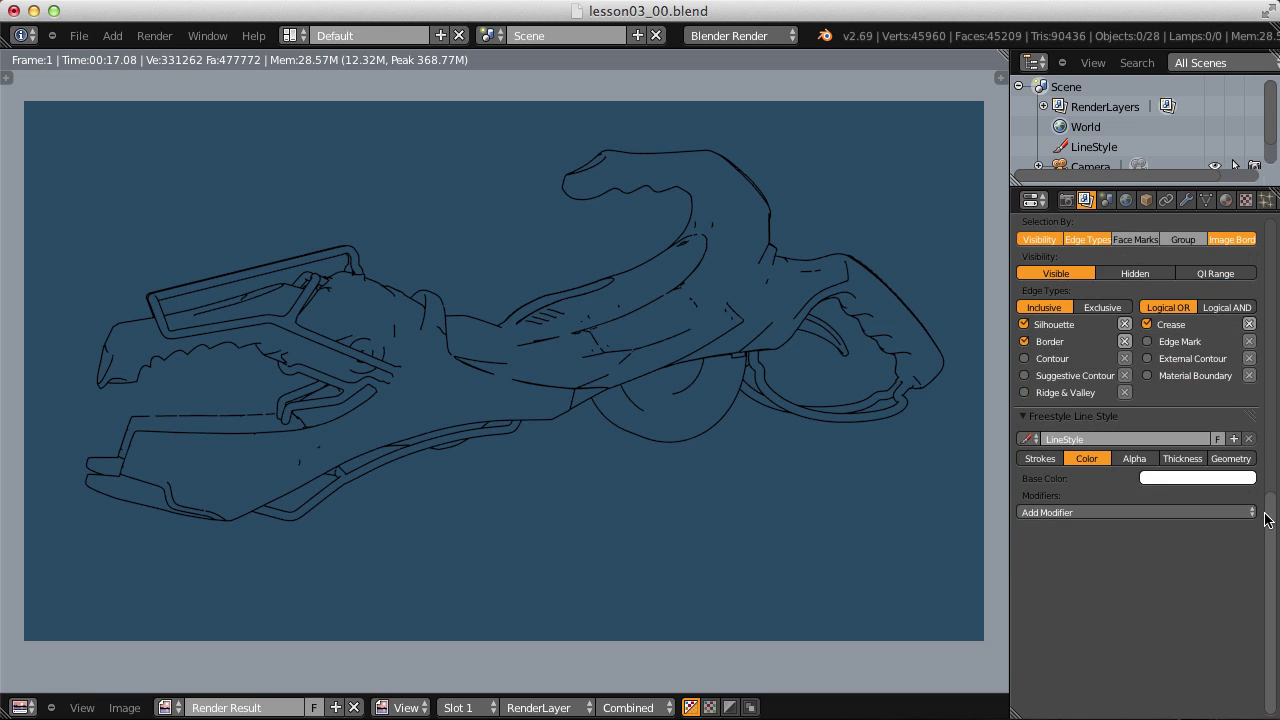
pyautogui.scroll(4, 1262, 500)
pyautogui.scroll(3, 1272, 457)
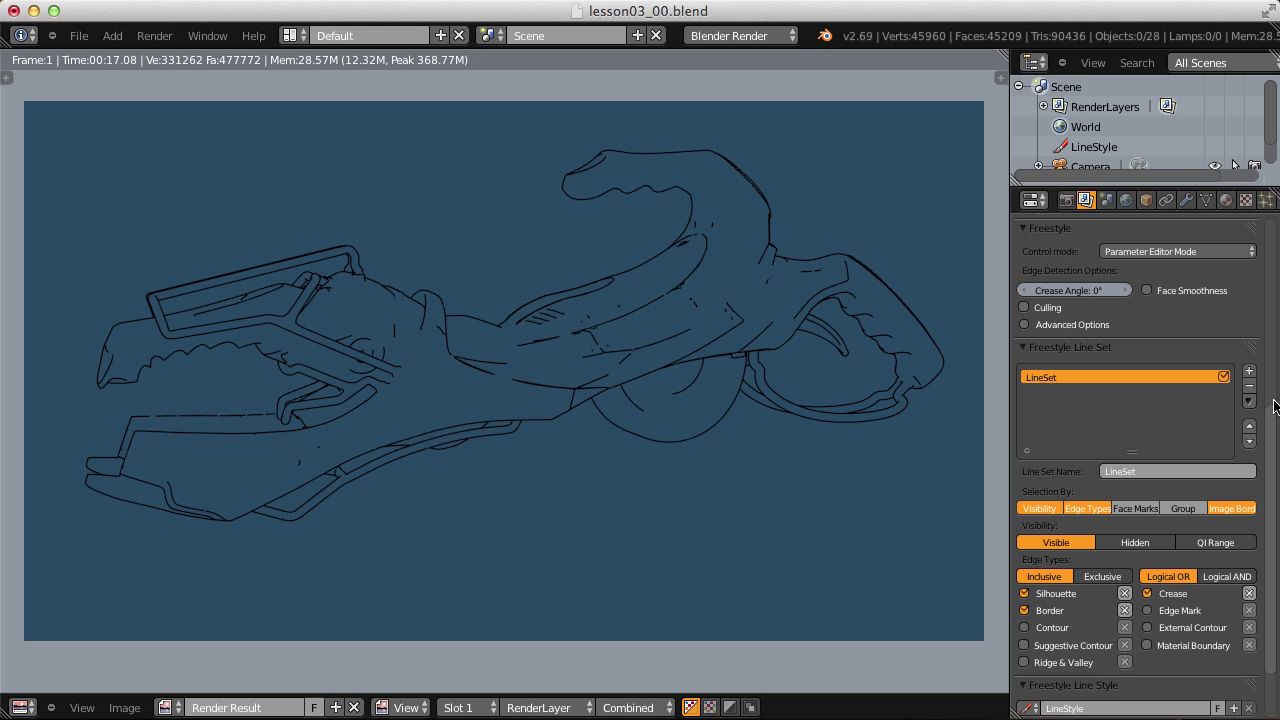
# Rename the line set to 'outline' and restrict it to External Contour edges only
pyautogui.click(1134, 472)
pyautogui.write('outline')
pyautogui.press('Return')
pyautogui.click(1024, 594)
pyautogui.click(1024, 610)
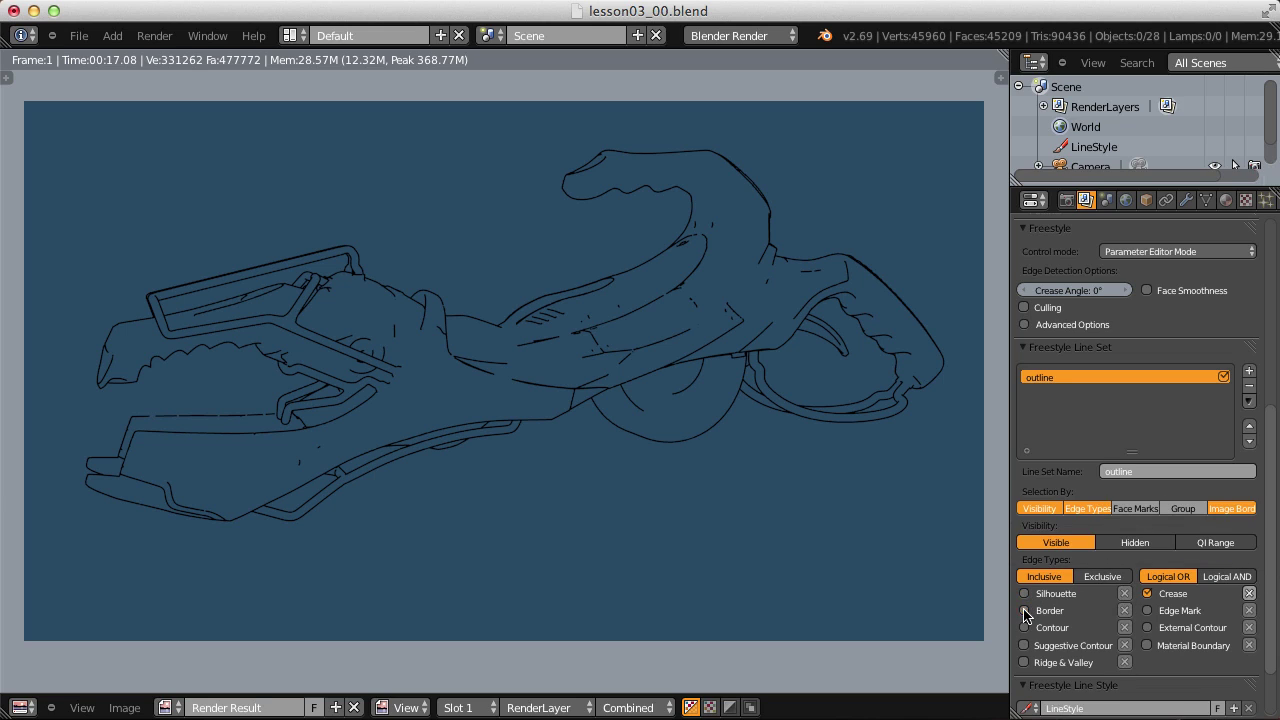
pyautogui.click(1150, 594)
# Render the white outline and start editing the line style's base thickness
pyautogui.click(154, 35)
pyautogui.click(170, 52)
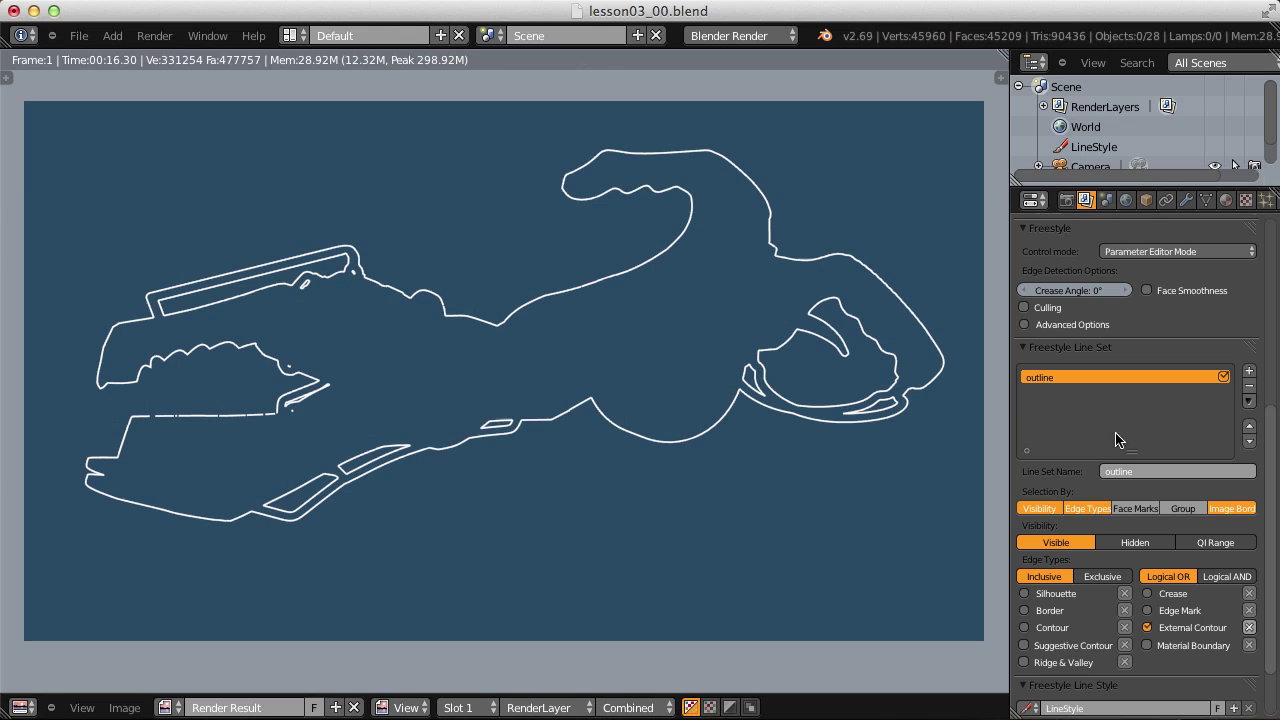
pyautogui.scroll(-2, 1275, 428)
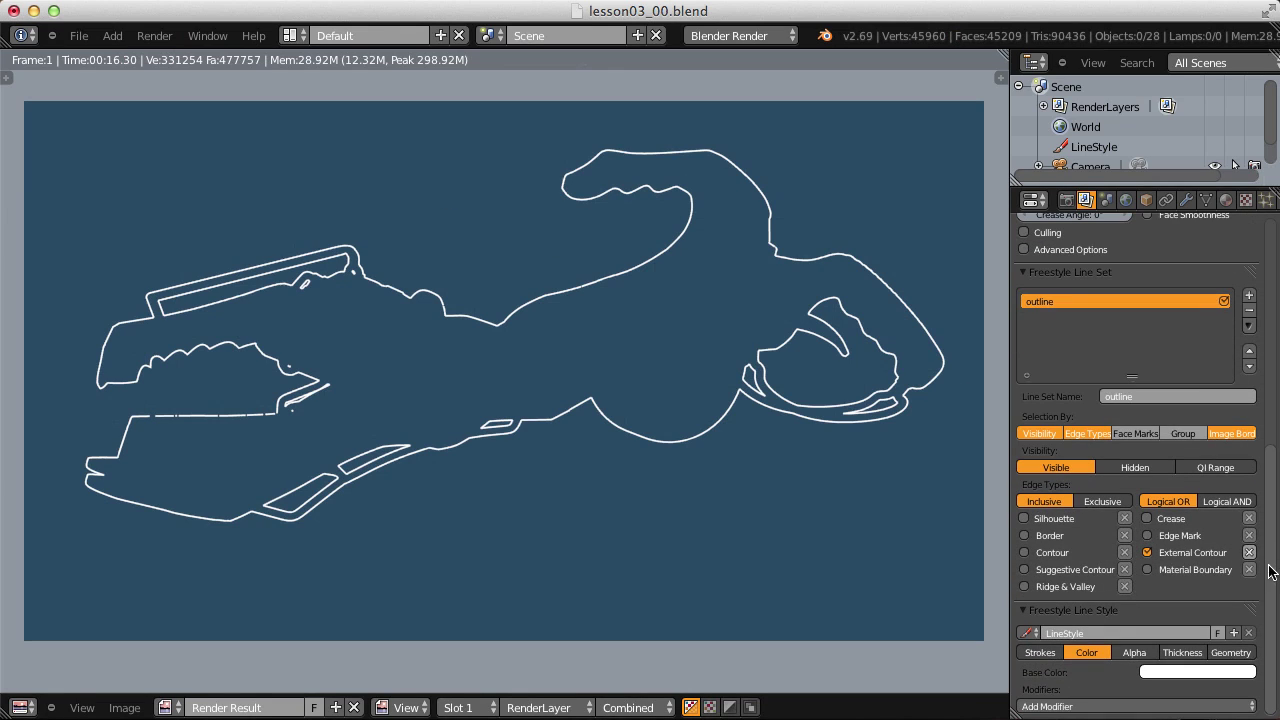
pyautogui.click(1182, 652)
pyautogui.scroll(-1, 1190, 630)
pyautogui.click(1190, 635)
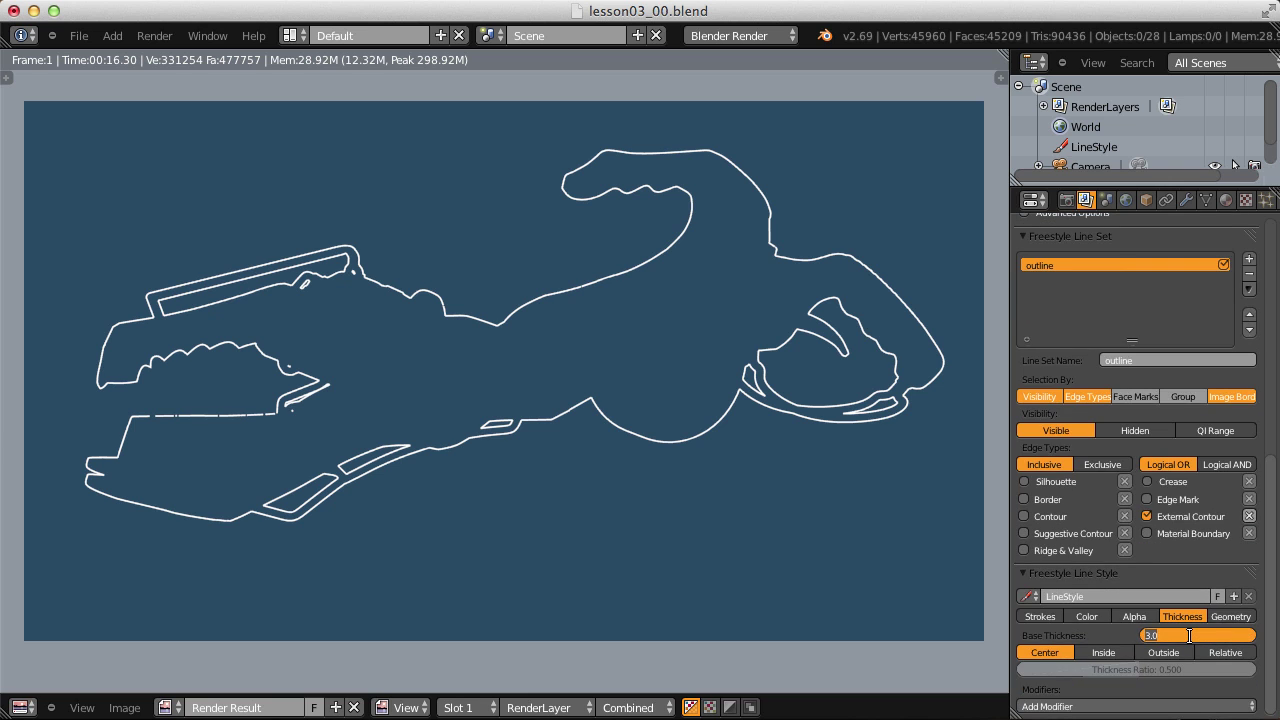
# Set the outline base thickness to 6 and re-render
pyautogui.write('6')
pyautogui.press('Return')
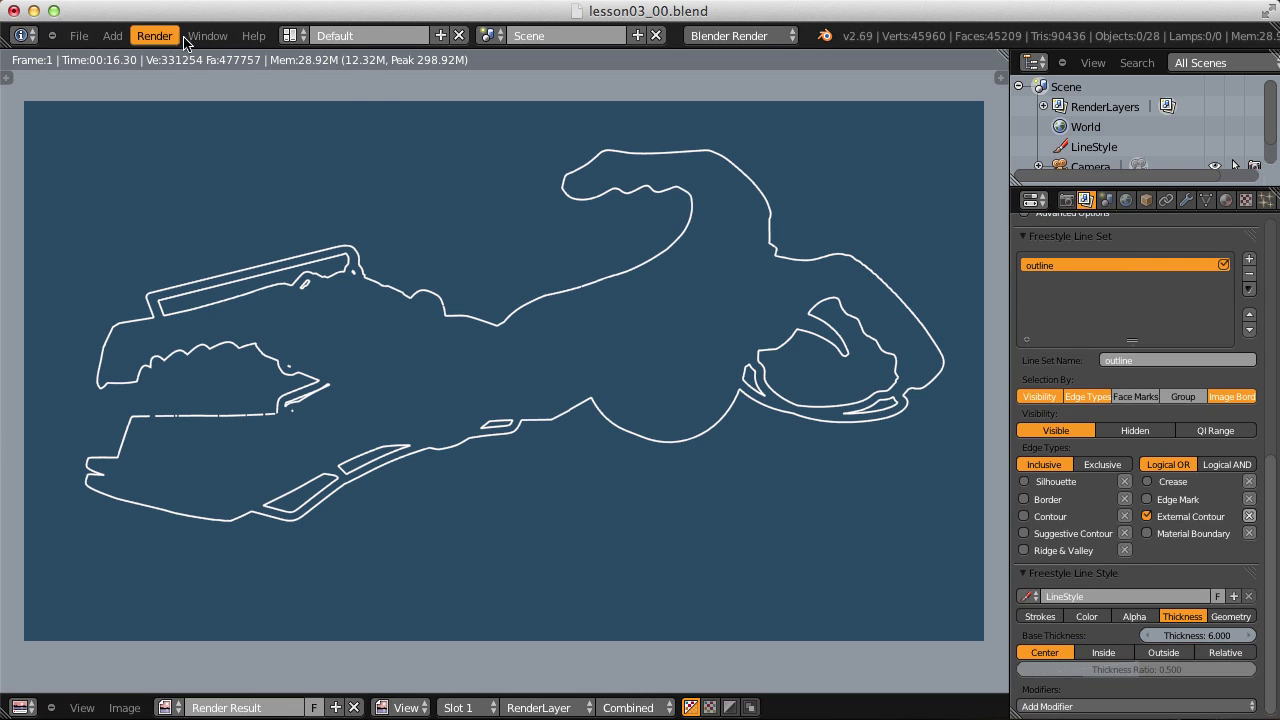
pyautogui.click(155, 35)
pyautogui.click(155, 50)
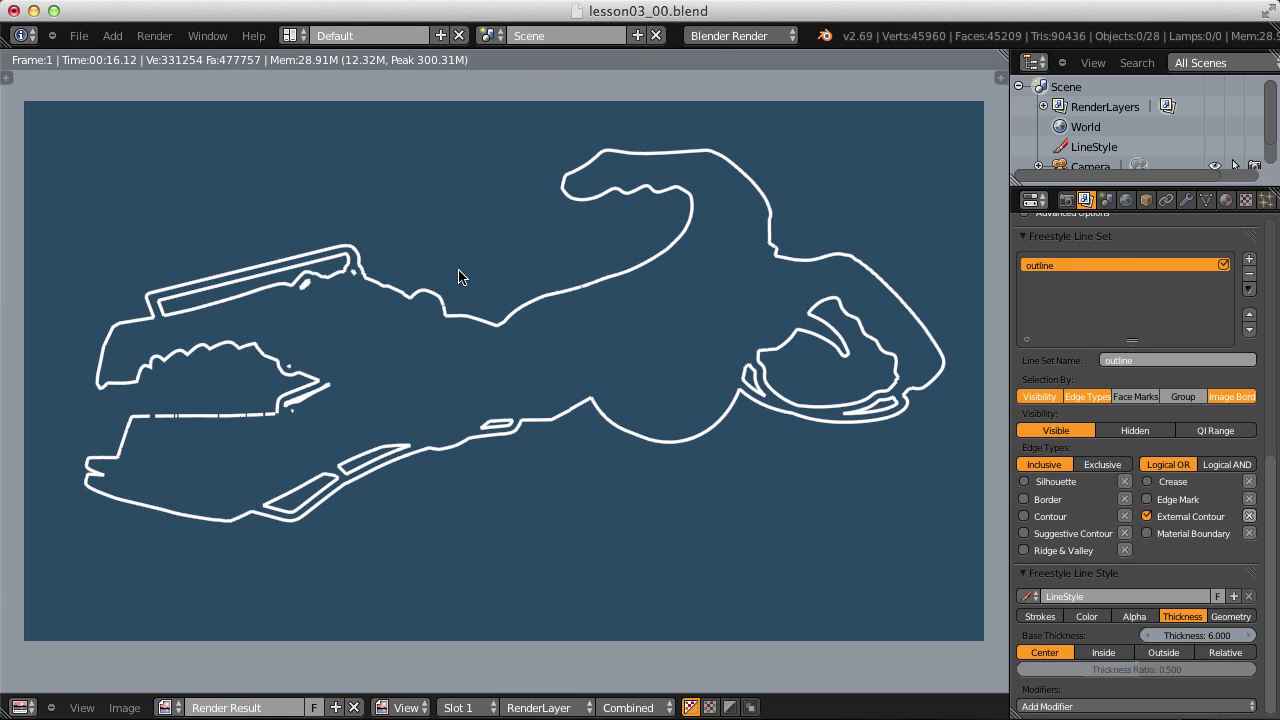
# Add a second line set and paste the outline set's copied settings into it
pyautogui.click(1248, 261)
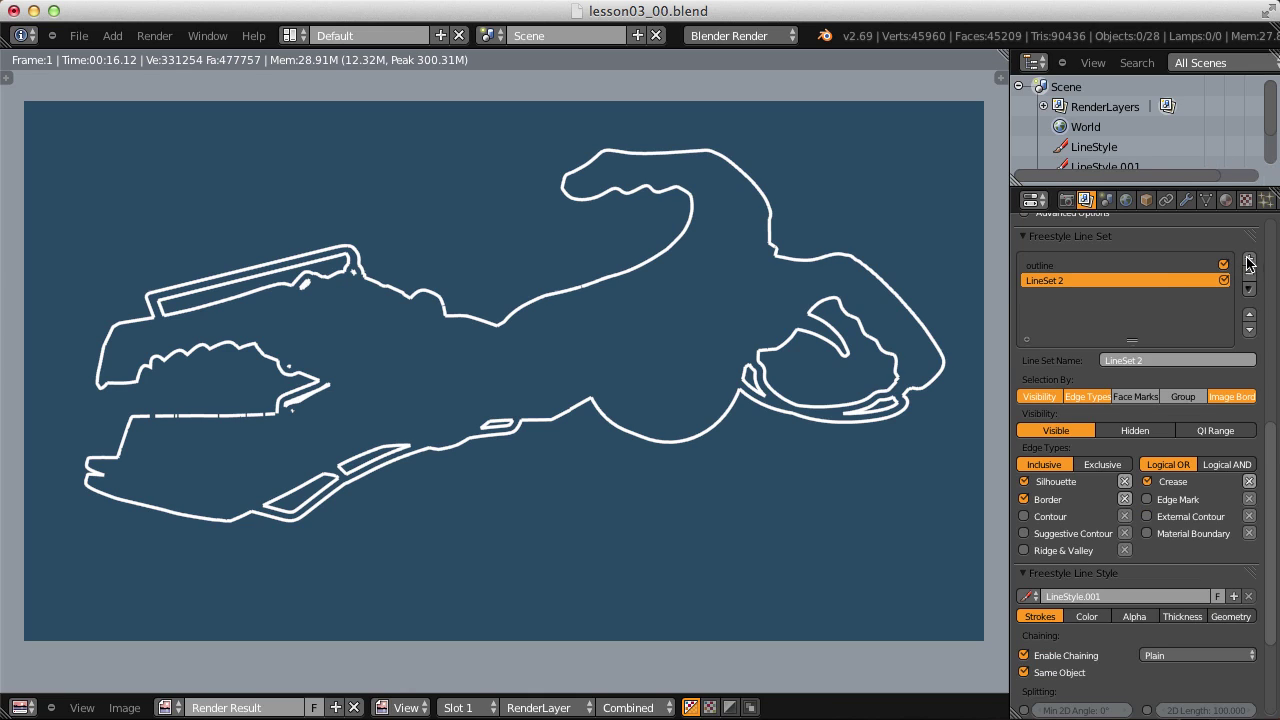
pyautogui.click(1042, 266)
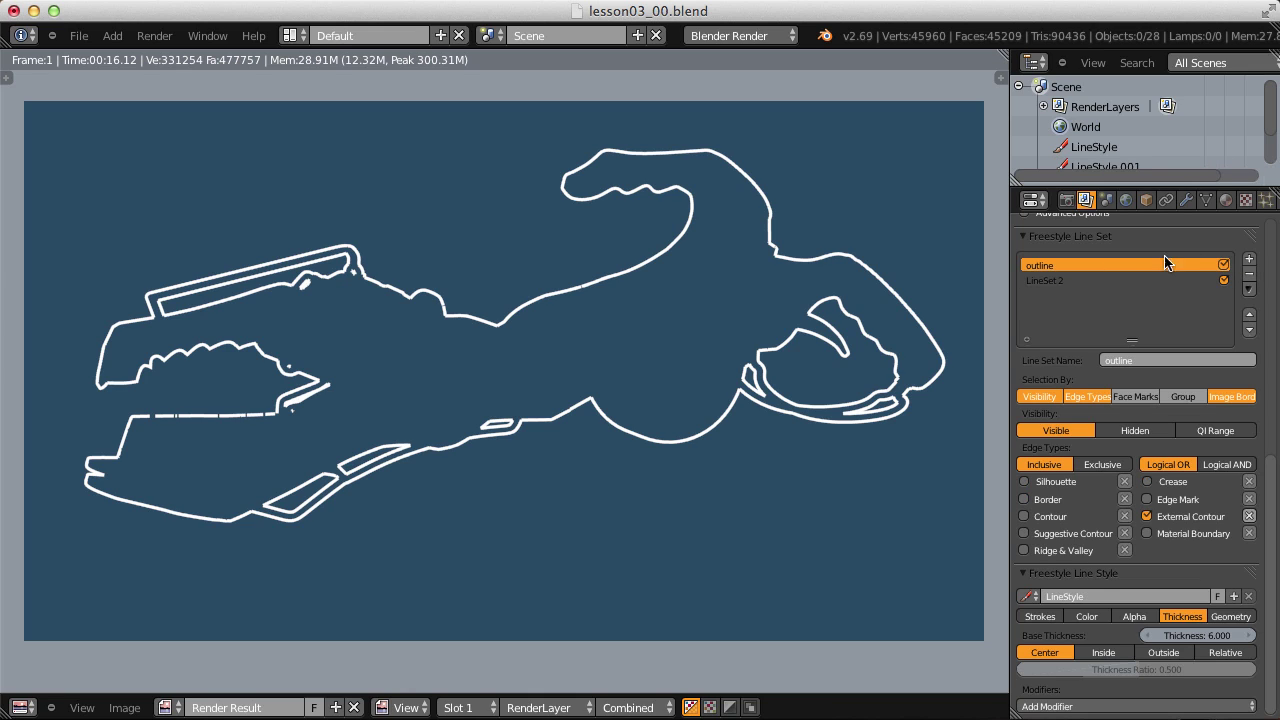
pyautogui.click(1249, 289)
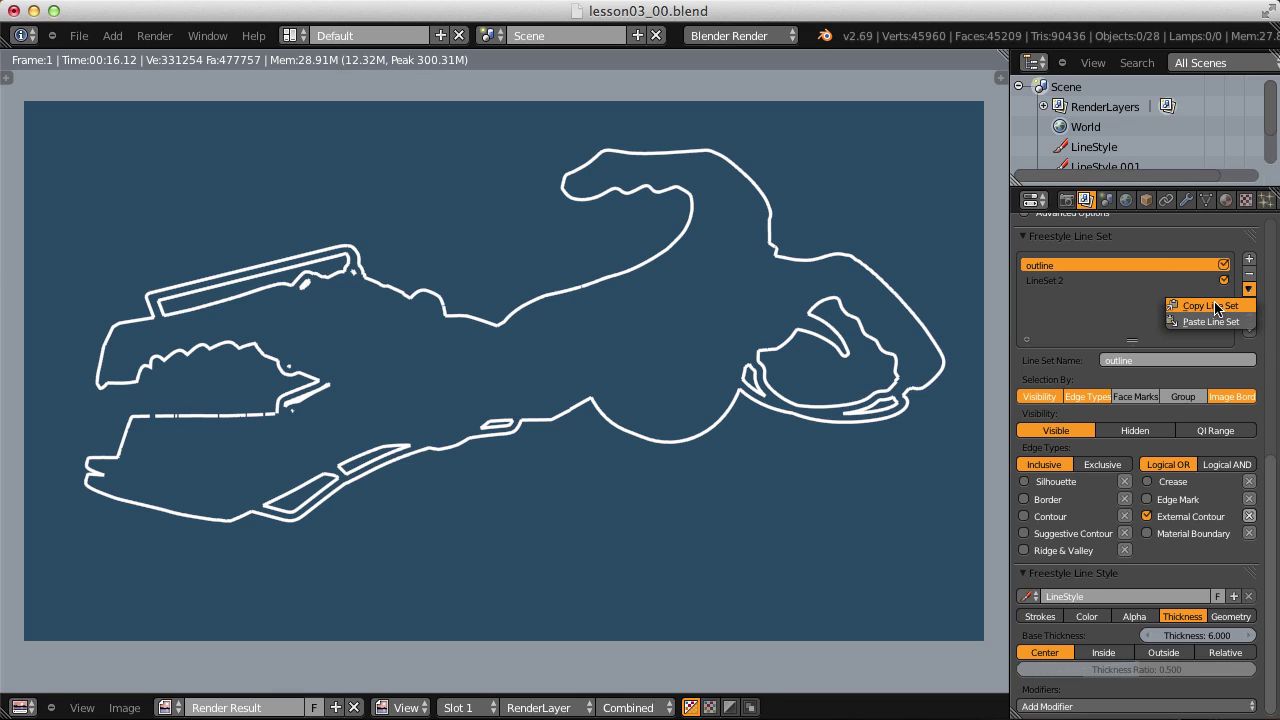
pyautogui.click(1215, 308)
pyautogui.click(1072, 281)
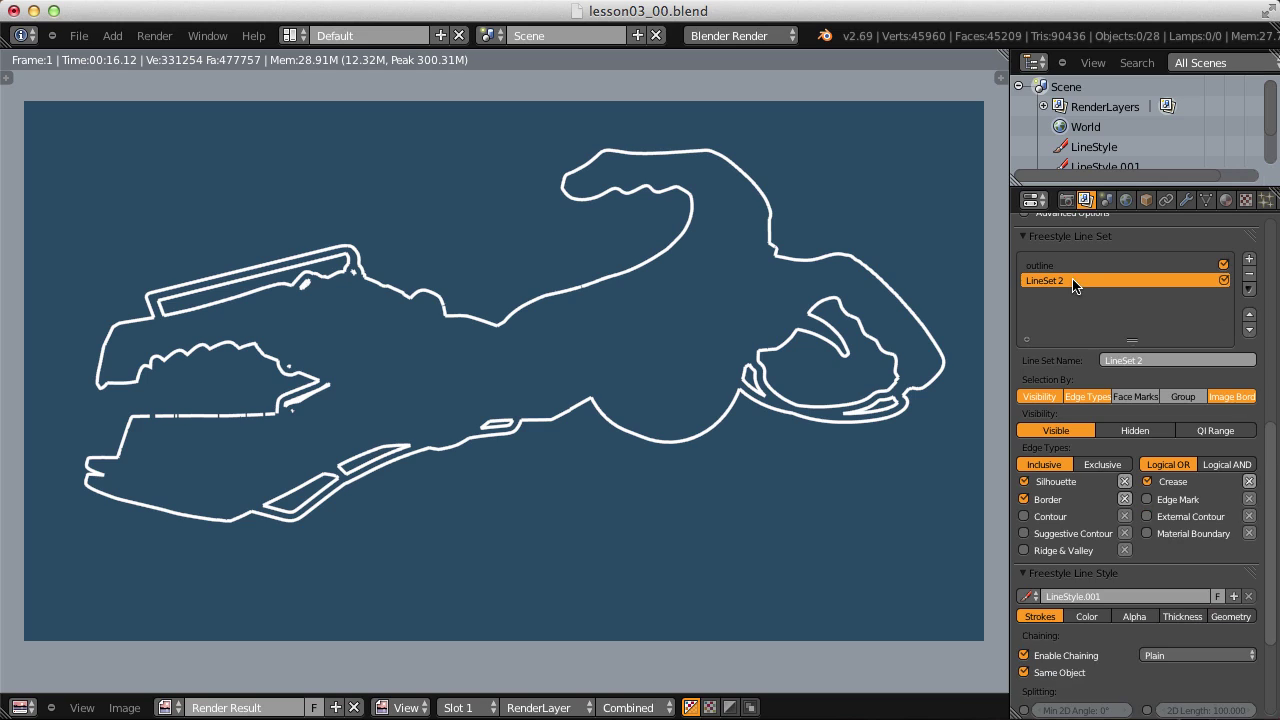
pyautogui.click(1249, 289)
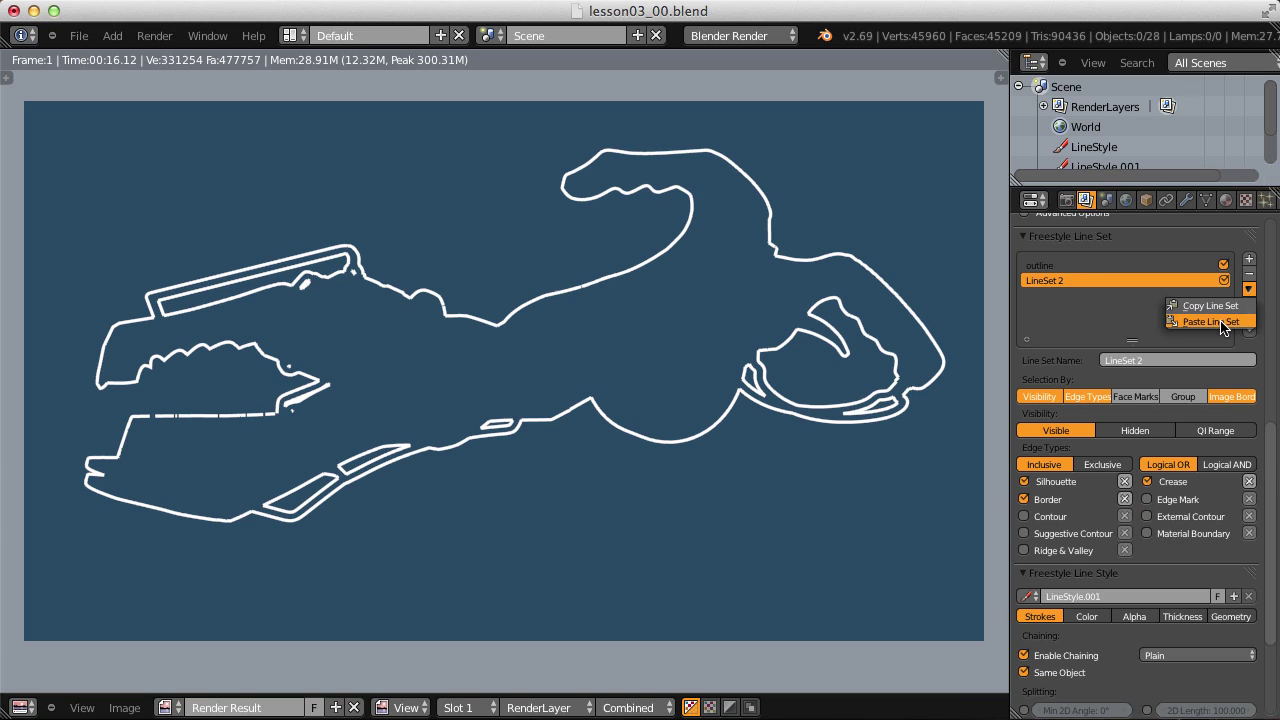
pyautogui.click(1218, 321)
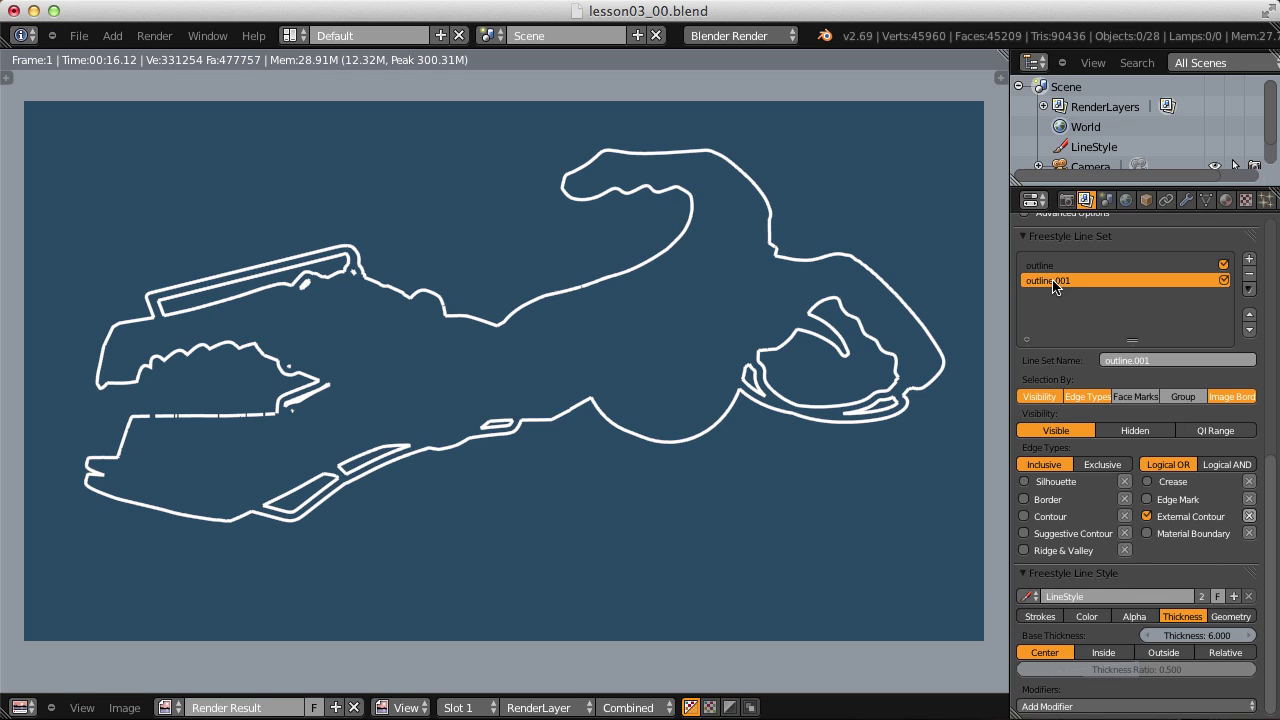
# Rename the second line set to 'major' and give it a new line style 'style_major'
pyautogui.click(1134, 360)
pyautogui.write('major')
pyautogui.press('Return')
pyautogui.click(1234, 597)
pyautogui.click(1125, 596)
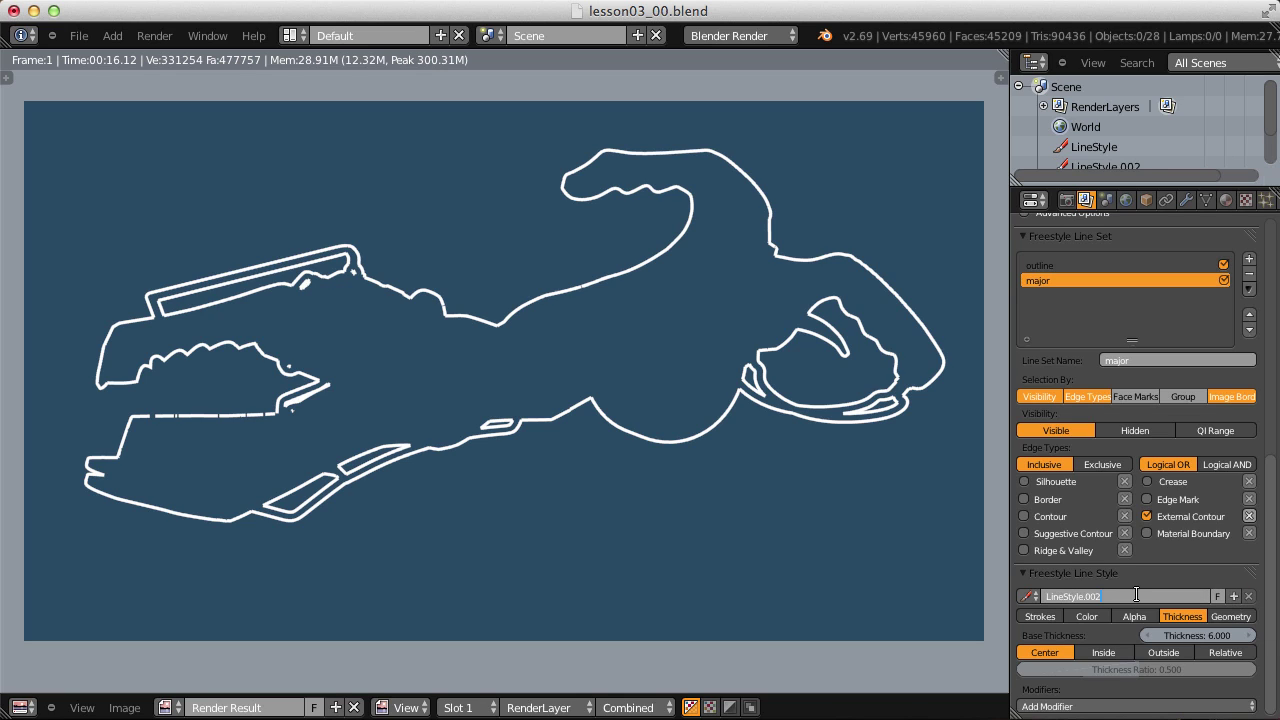
pyautogui.click(1036, 596)
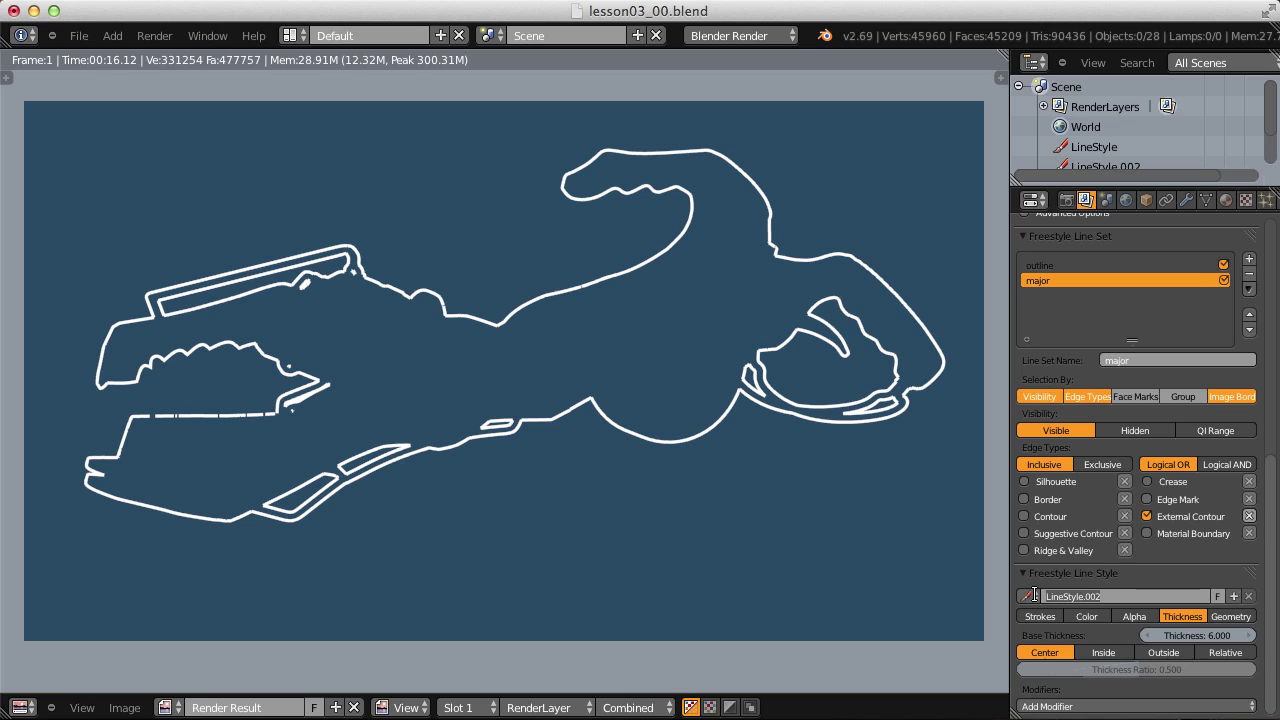
pyautogui.write('major')
pyautogui.press('Return')
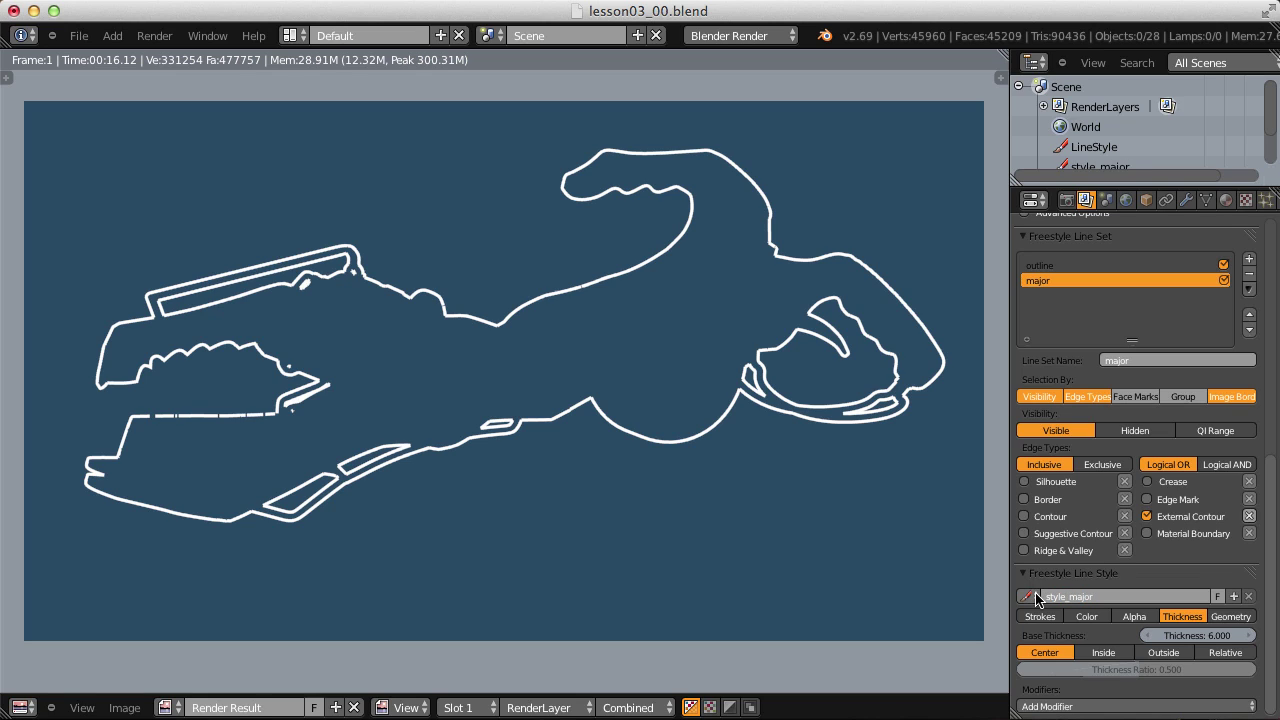
# Rename the outline set's line style to 'style_outline'
pyautogui.click(1058, 268)
pyautogui.doubleClick(1094, 596)
pyautogui.write('sty')
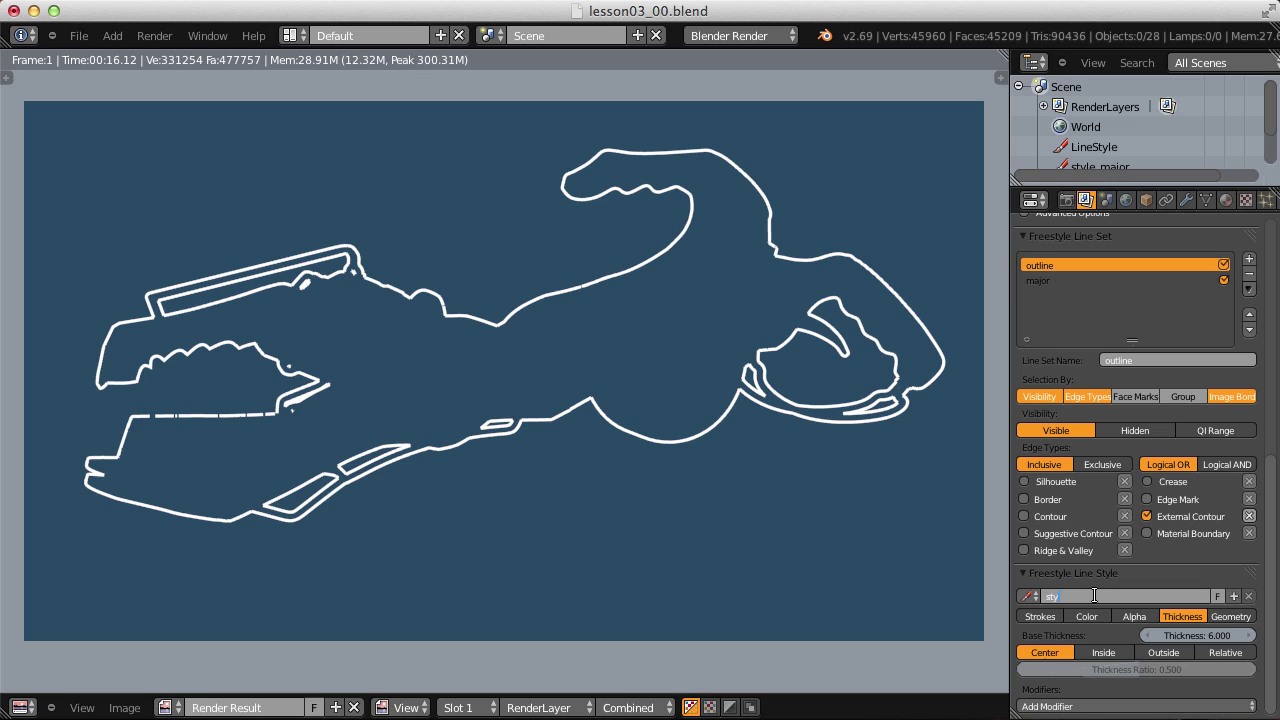
pyautogui.write('le_outline')
pyautogui.press('Return')
# Enable Silhouette edges in the major line set and render
pyautogui.click(1044, 281)
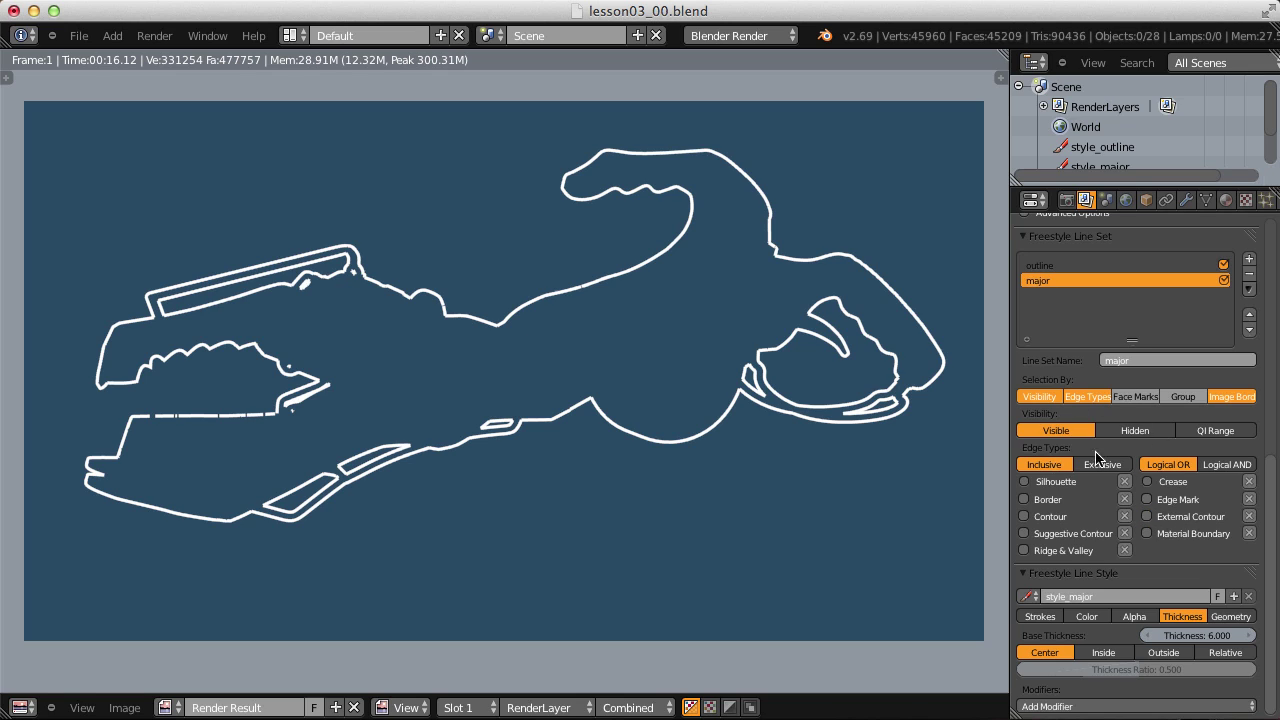
pyautogui.click(1054, 484)
pyautogui.click(154, 35)
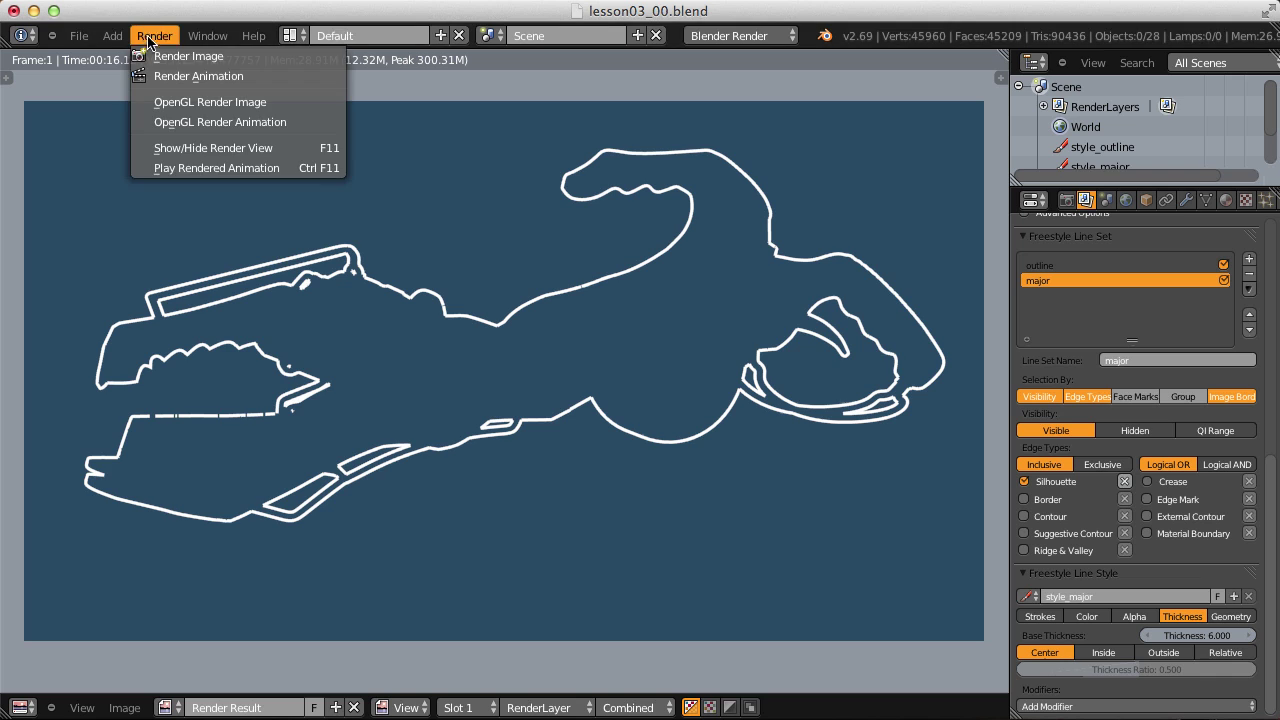
pyautogui.click(154, 51)
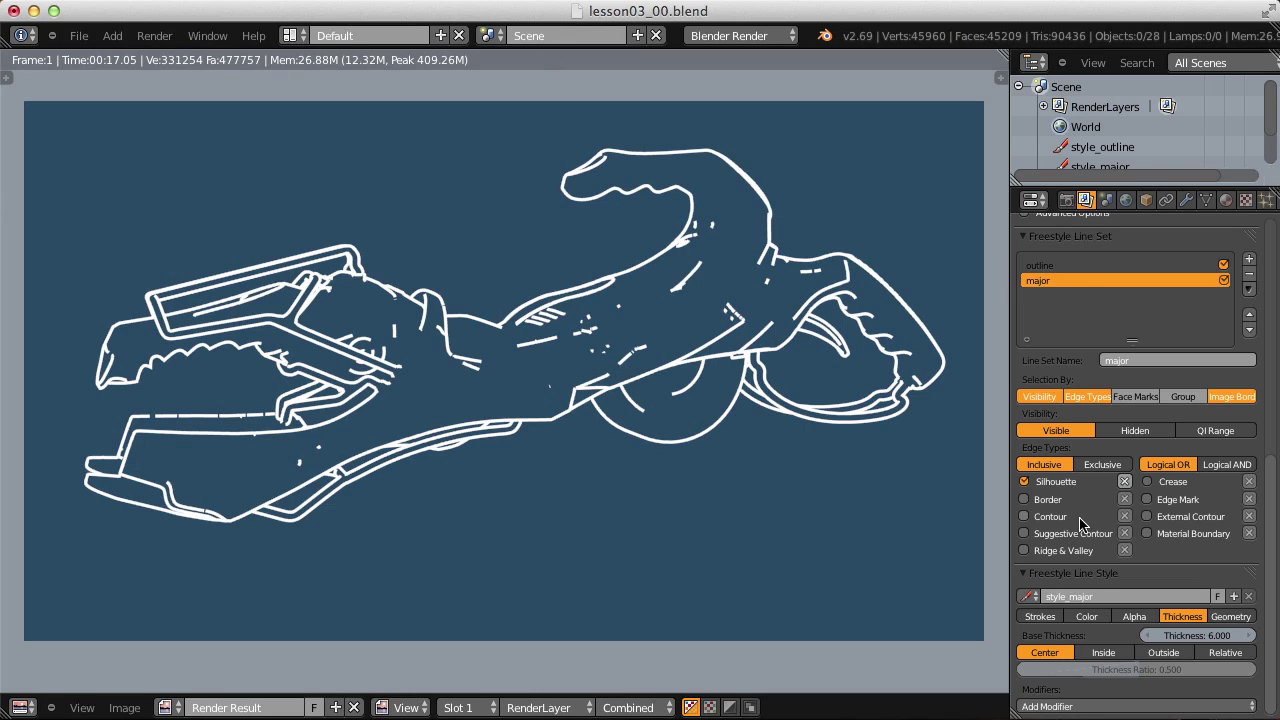
# Set major base thickness to 1, add Contour edges, and re-render
pyautogui.click(1204, 635)
pyautogui.press('Return')
pyautogui.click(1026, 517)
pyautogui.click(155, 38)
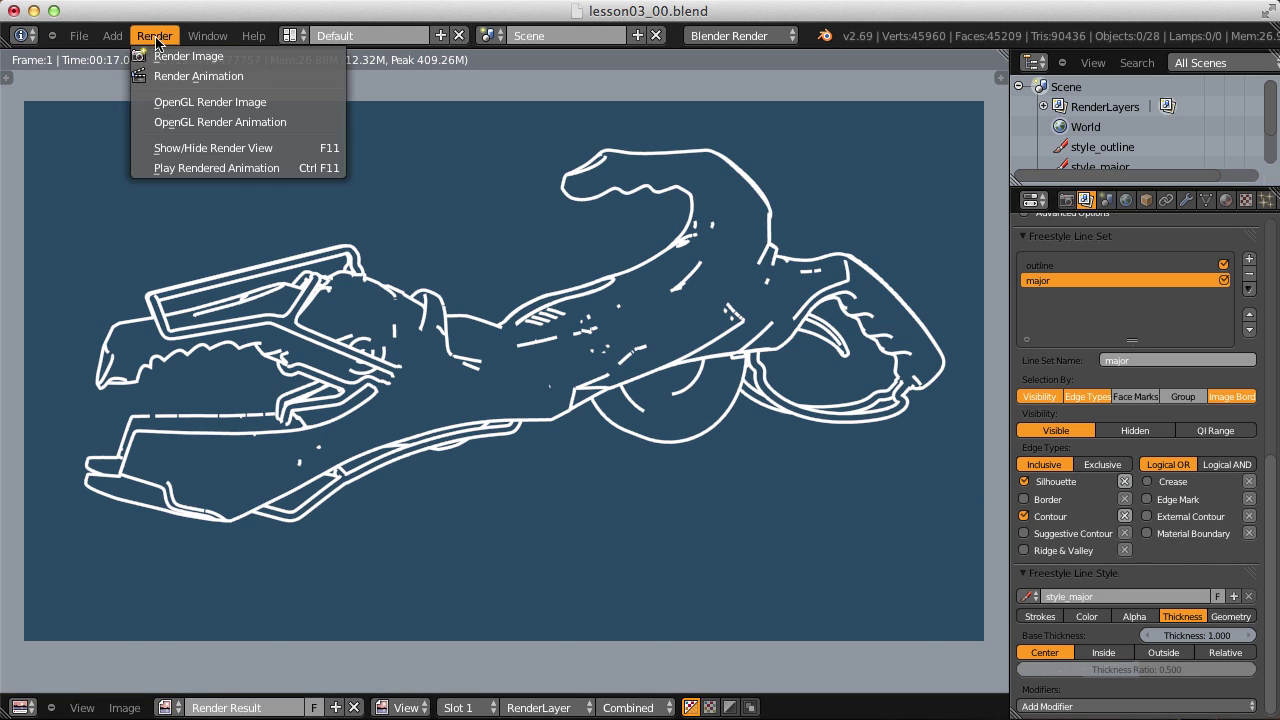
pyautogui.click(175, 56)
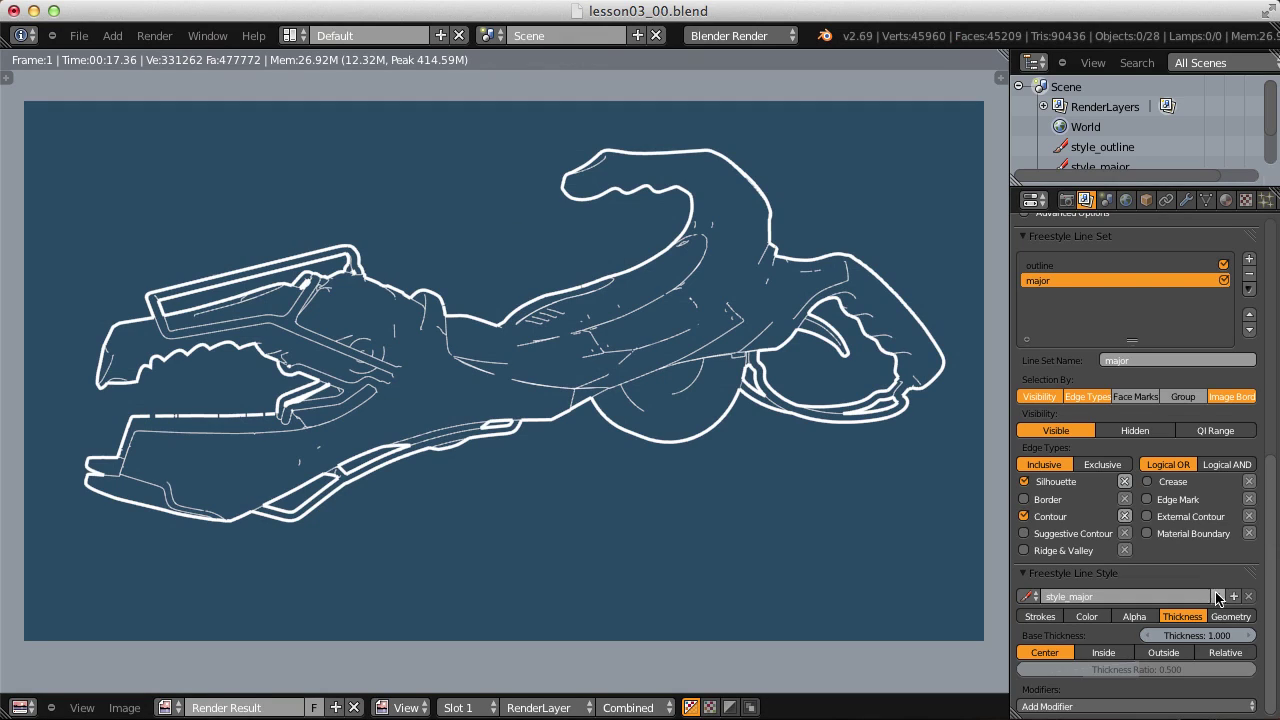
# Set thickness to 2, render a no-Contour version into Slot 2, and compare renders with J
pyautogui.click(1180, 635)
pyautogui.write('2')
pyautogui.press('Return')
pyautogui.click(467, 707)
pyautogui.click(465, 664)
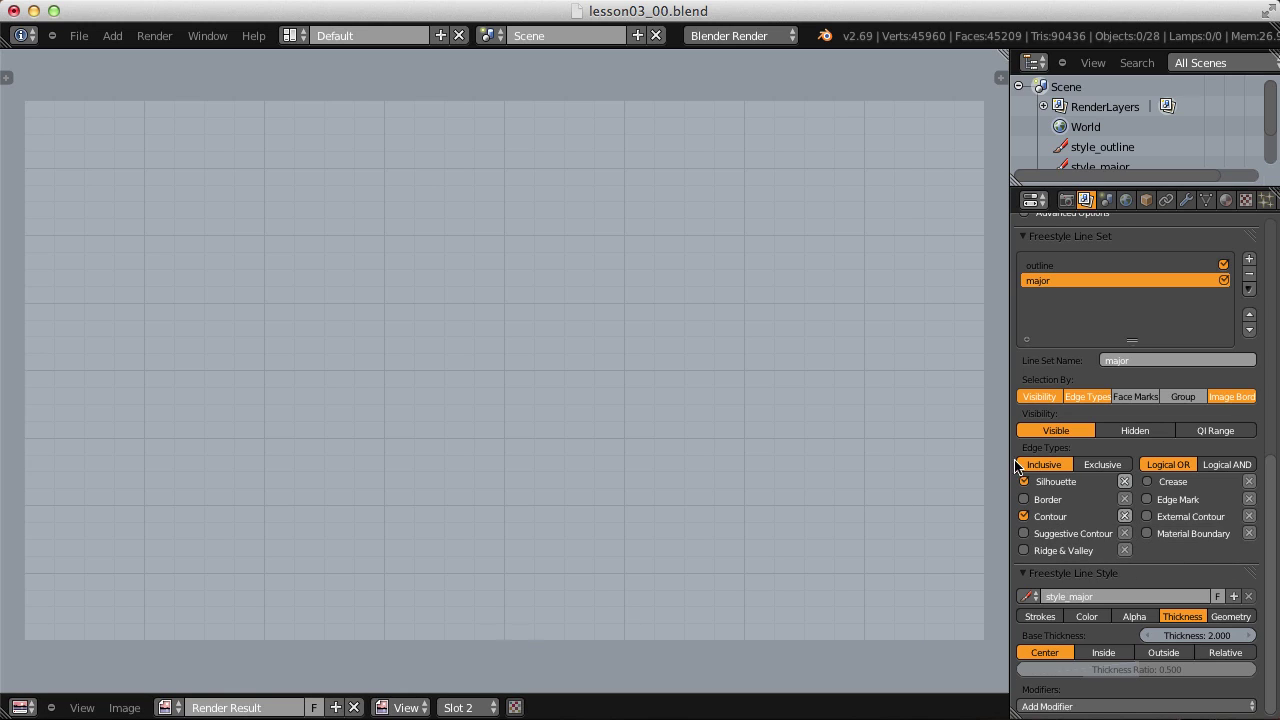
pyautogui.click(1023, 516)
pyautogui.click(158, 37)
pyautogui.click(188, 56)
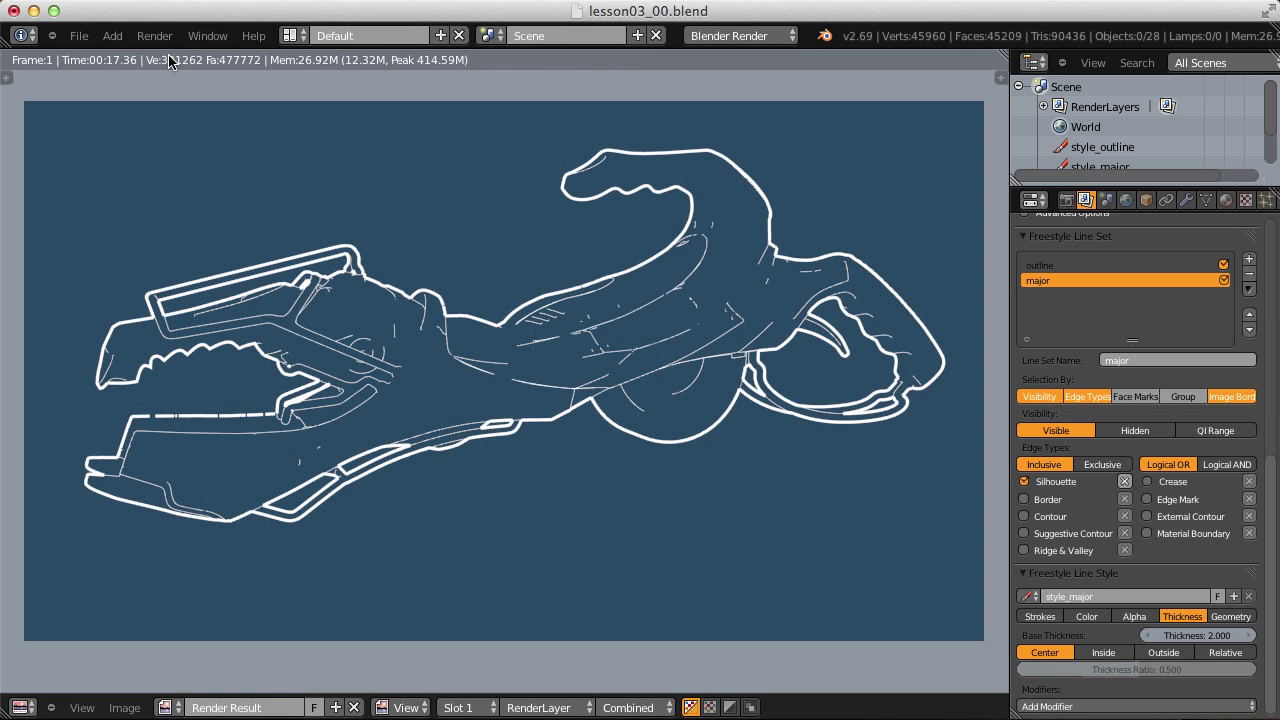
pyautogui.press('j')
pyautogui.press('j')
pyautogui.press('j')
pyautogui.press('j')
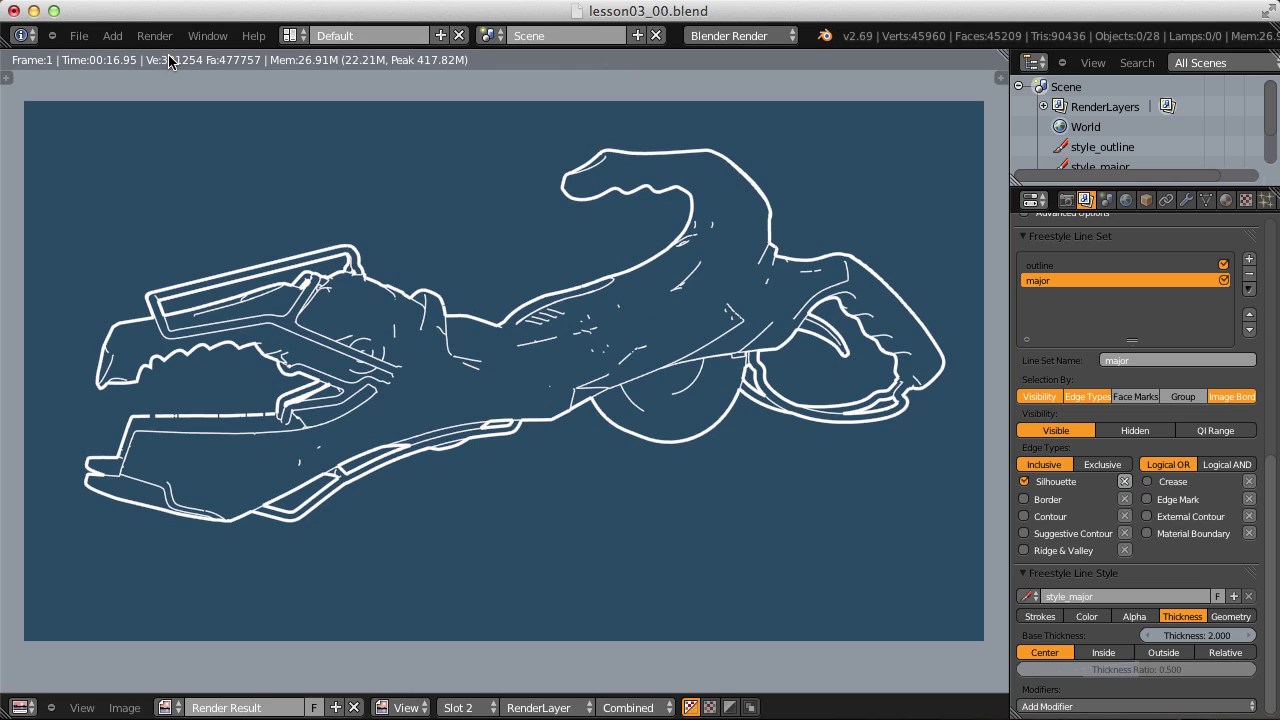
pyautogui.press('j')
pyautogui.press('j')
pyautogui.press('j')
pyautogui.press('j')
pyautogui.press('j')
pyautogui.press('j')
pyautogui.press('j')
# Re-enable Contour edges on the major line set
pyautogui.click(1024, 516)
pyautogui.moveTo(531, 374); pyautogui.dragTo(512, 381, button='middle')
pyautogui.scroll(5, 409, 374)
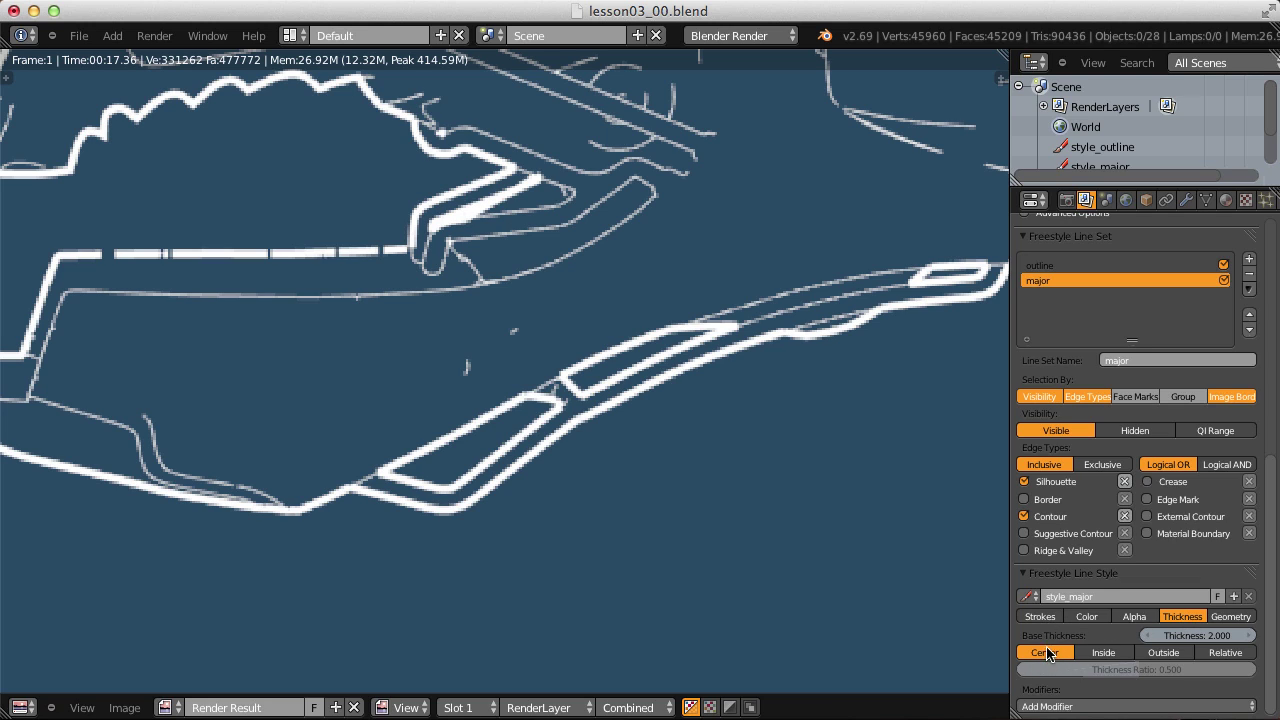
# Set the outline line style's thickness position to Outside
pyautogui.click(1044, 266)
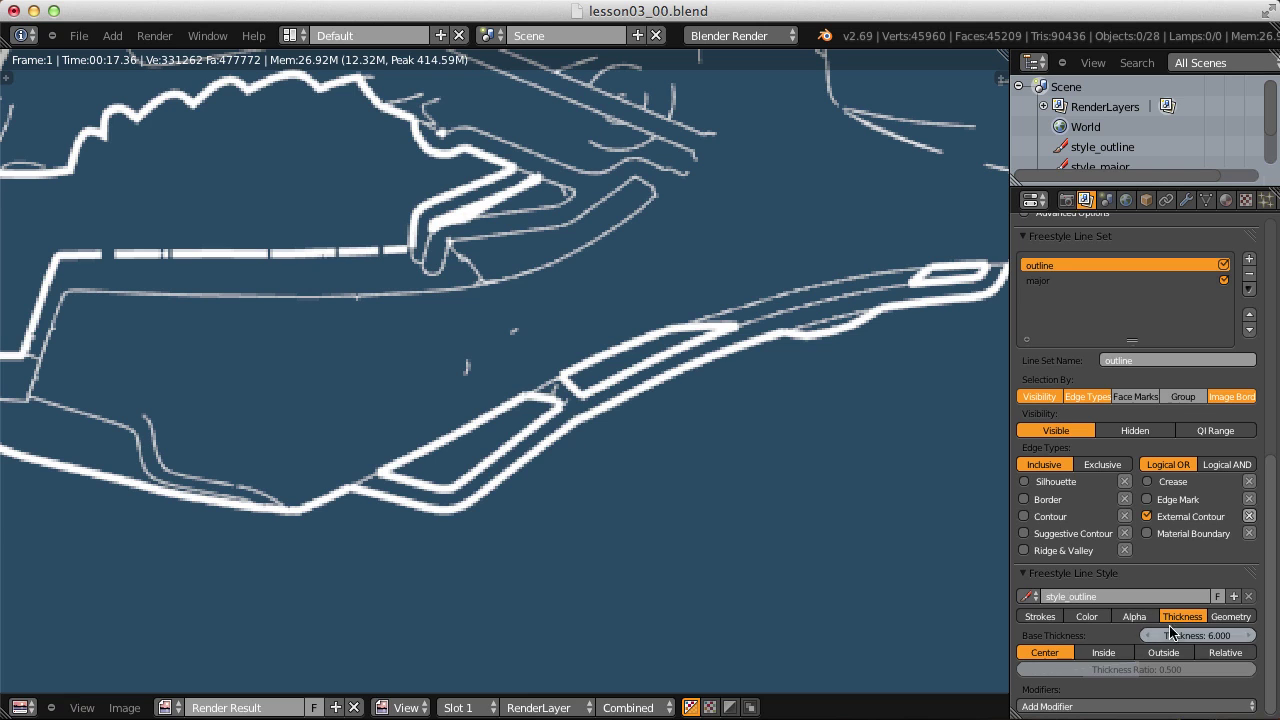
pyautogui.click(1160, 660)
pyautogui.scroll(6, 534, 306)
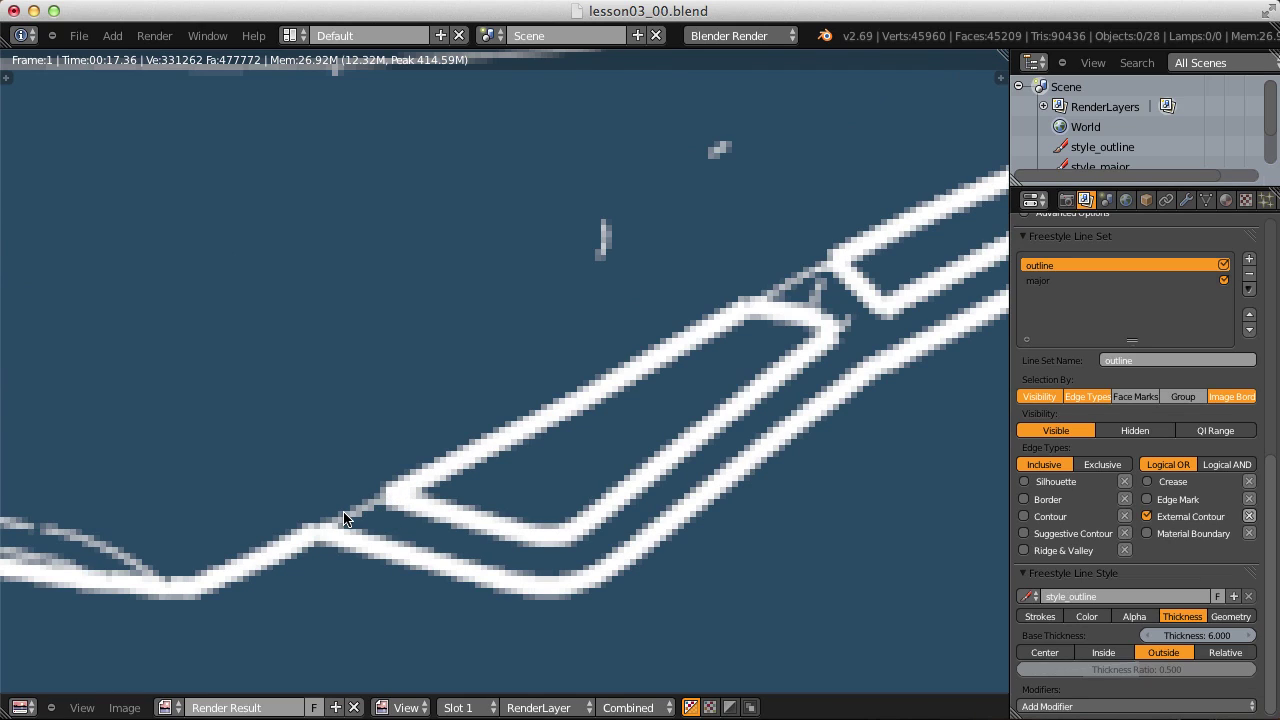
pyautogui.scroll(-8, 343, 518)
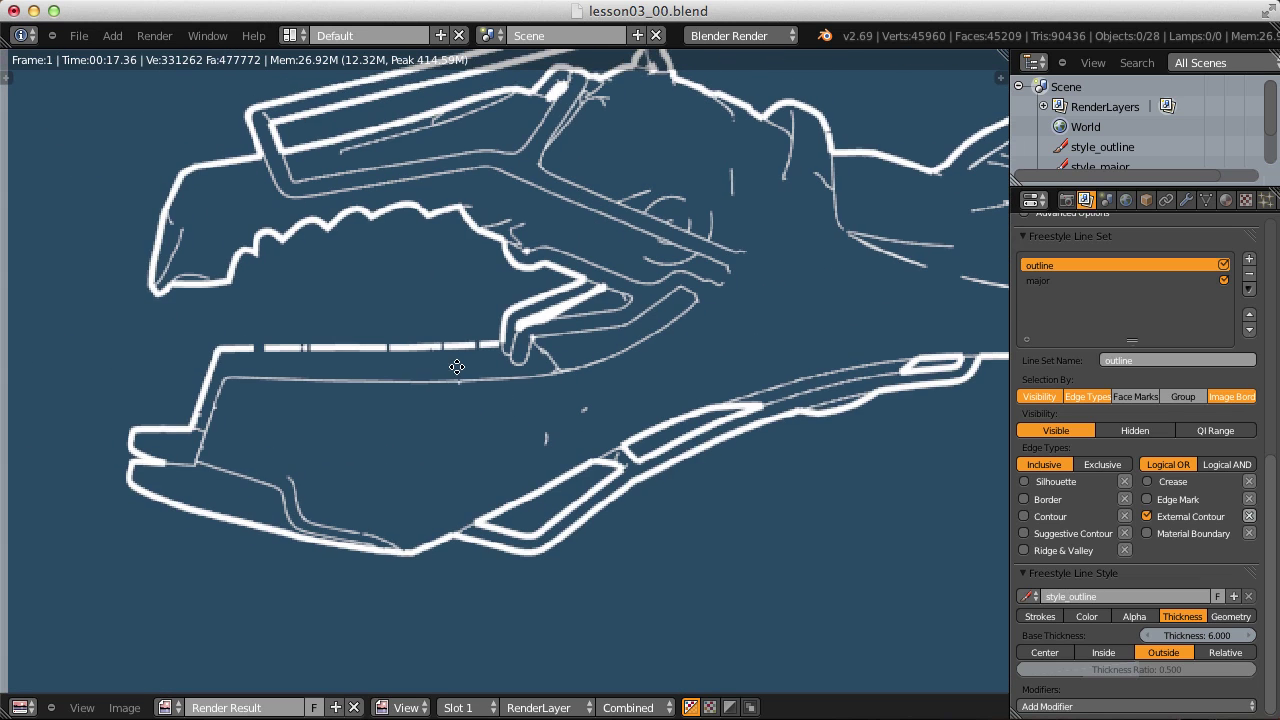
pyautogui.scroll(-3, 703, 320)
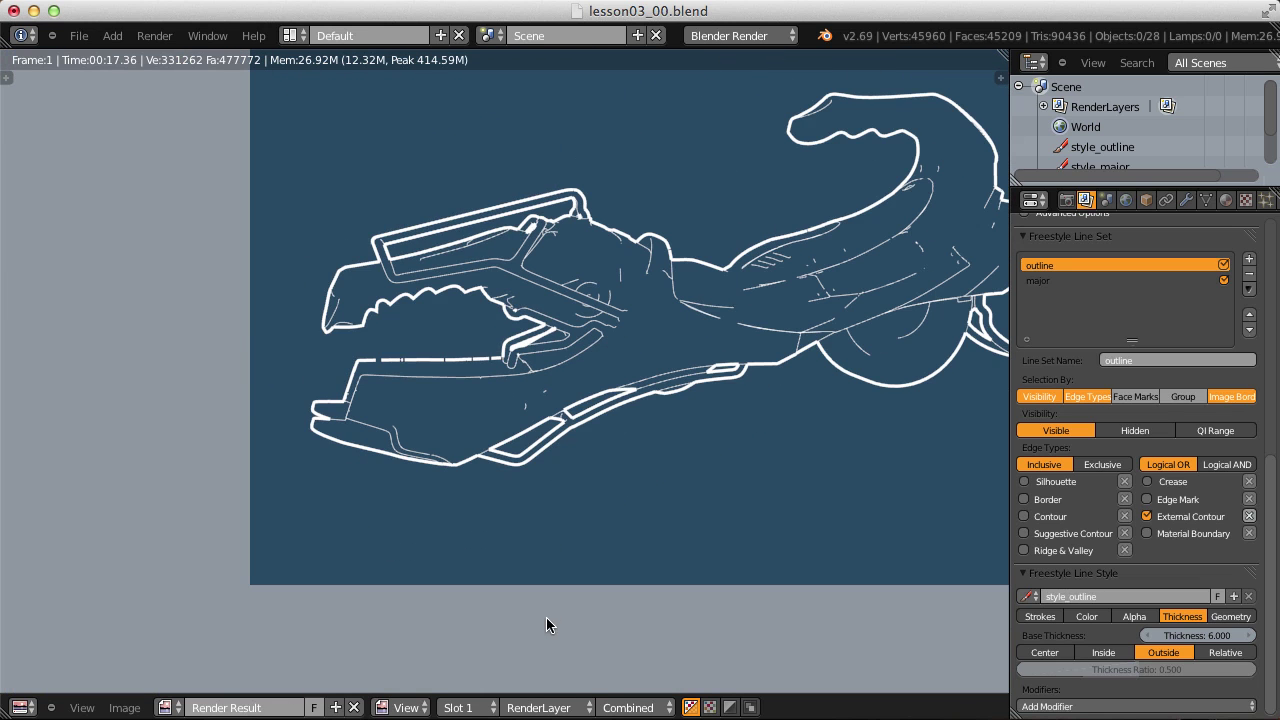
# Render into Slot 2 and inspect the outer outlines around the claw and blade
pyautogui.click(458, 708)
pyautogui.click(460, 665)
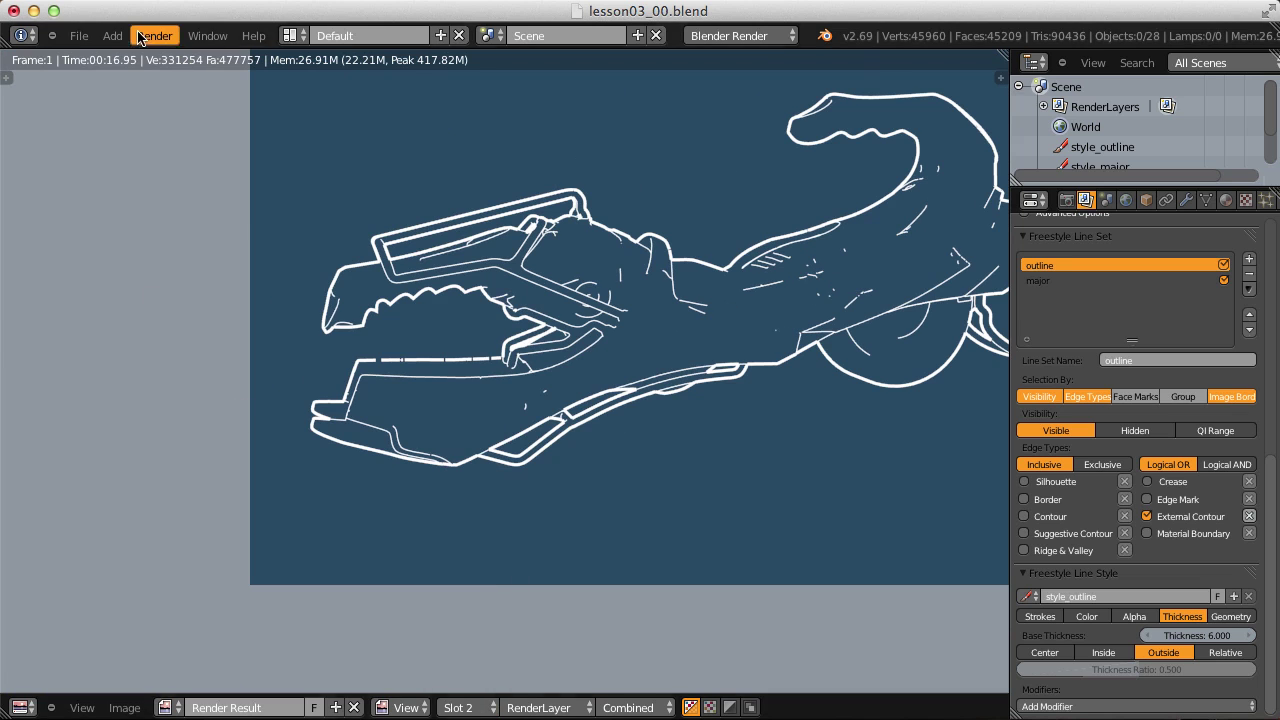
pyautogui.click(153, 37)
pyautogui.click(150, 56)
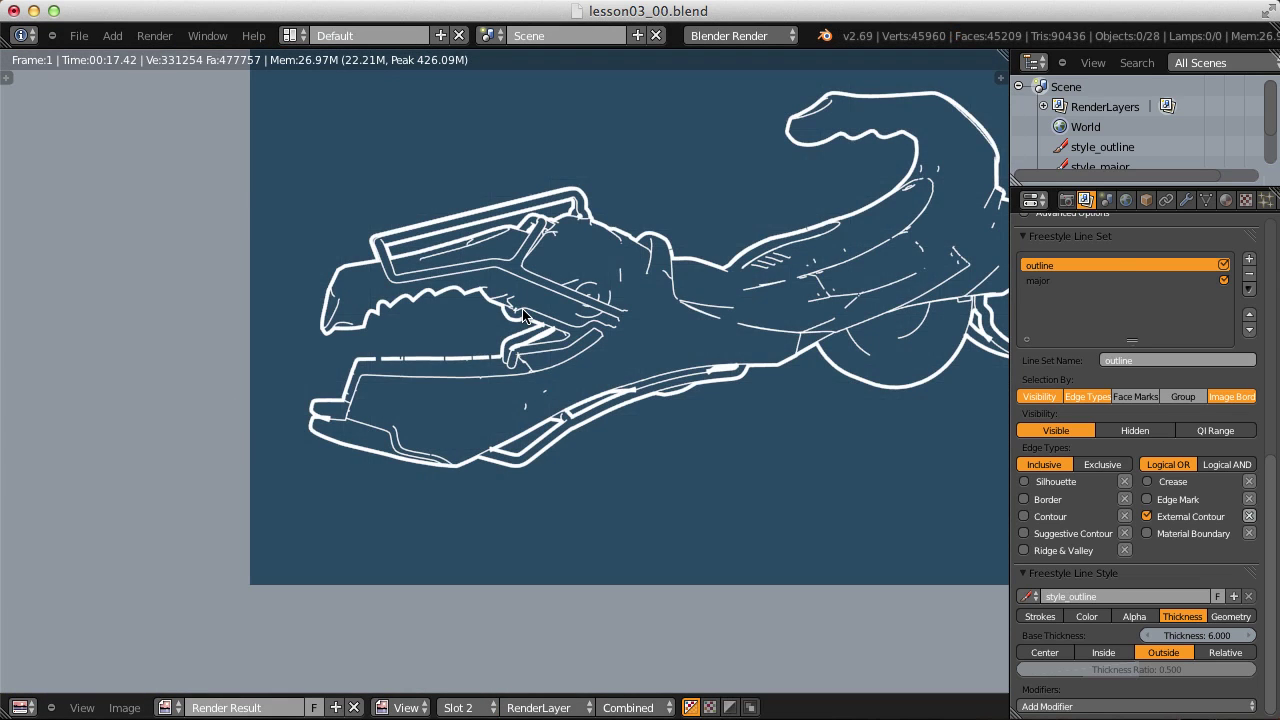
pyautogui.scroll(4, 523, 315)
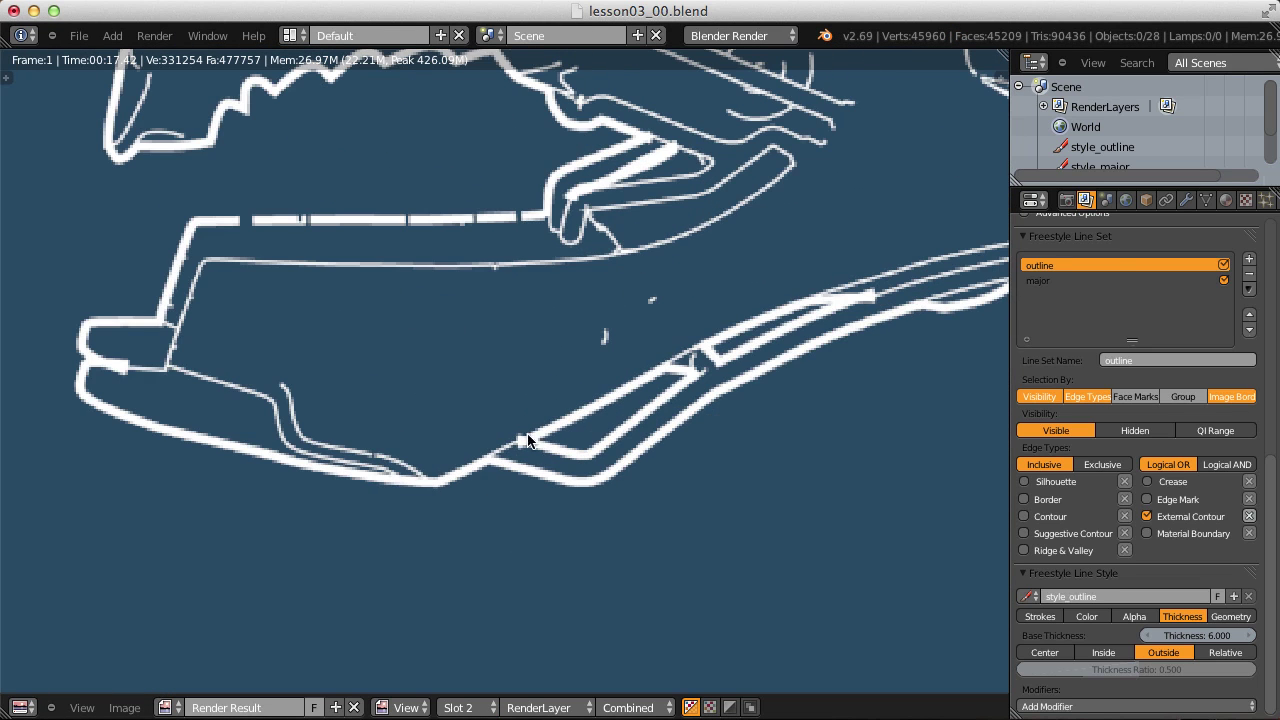
pyautogui.scroll(3, 528, 440)
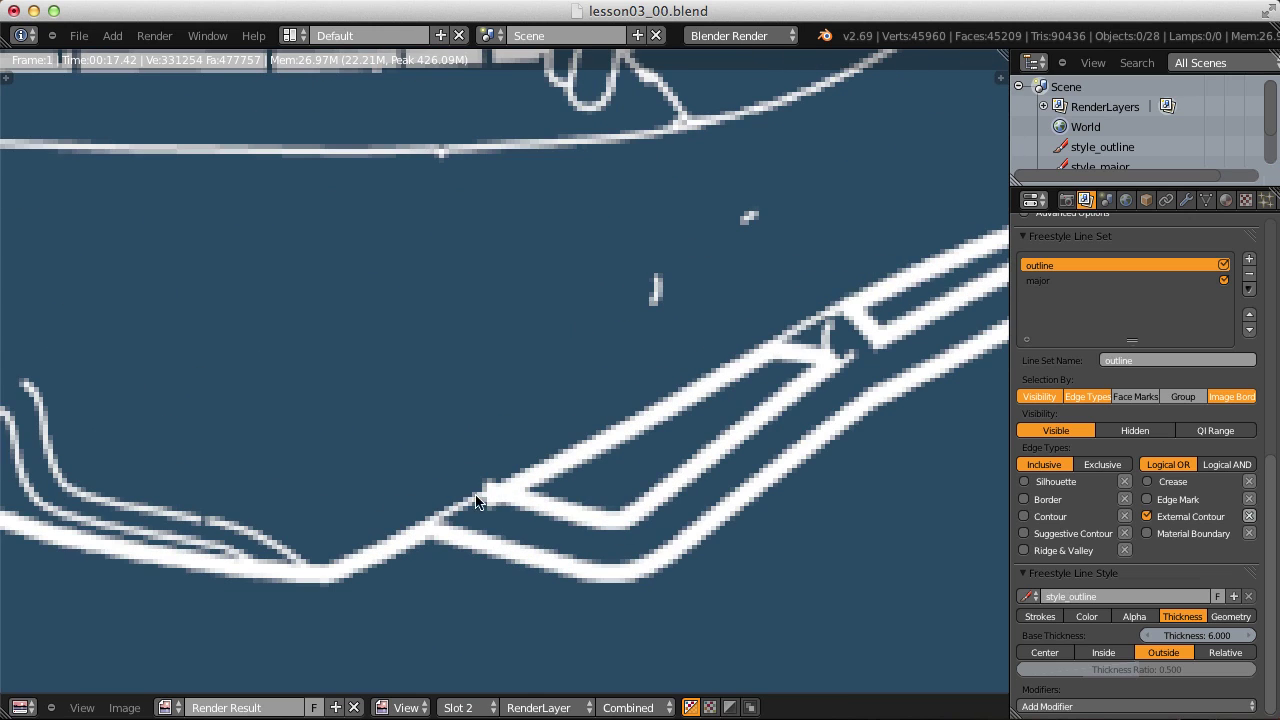
pyautogui.scroll(-4, 476, 502)
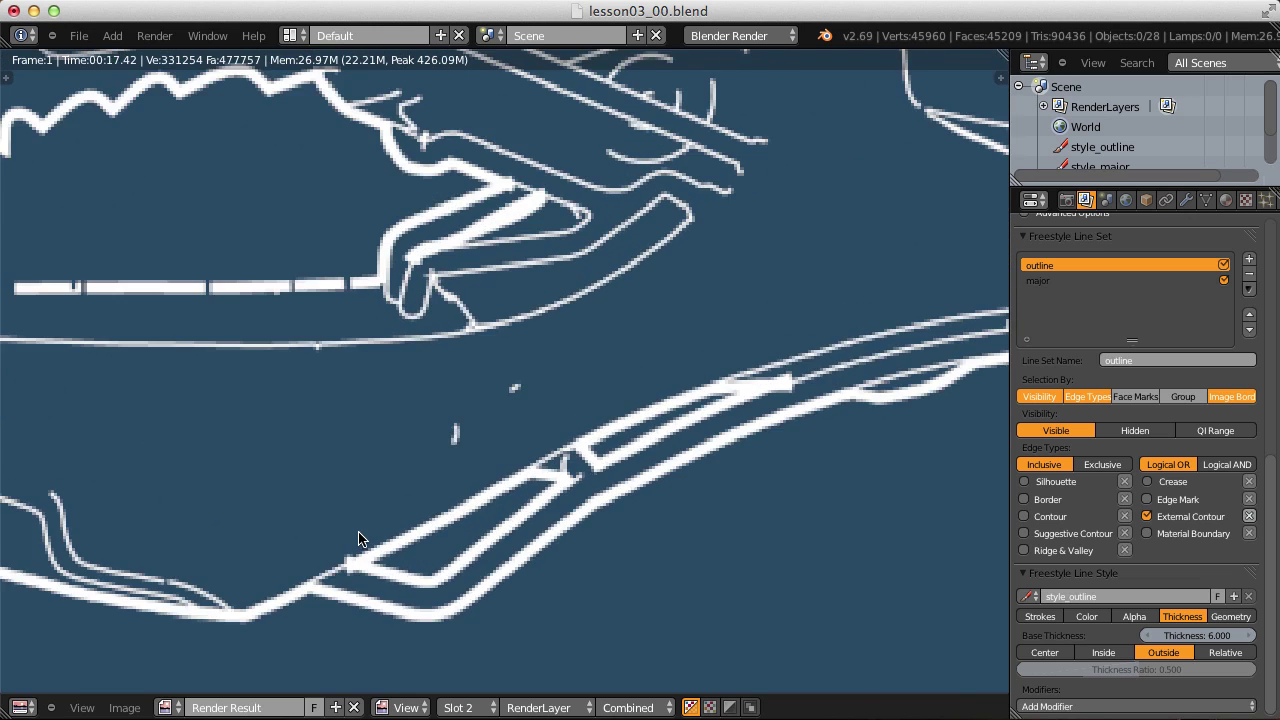
pyautogui.scroll(2, 358, 539)
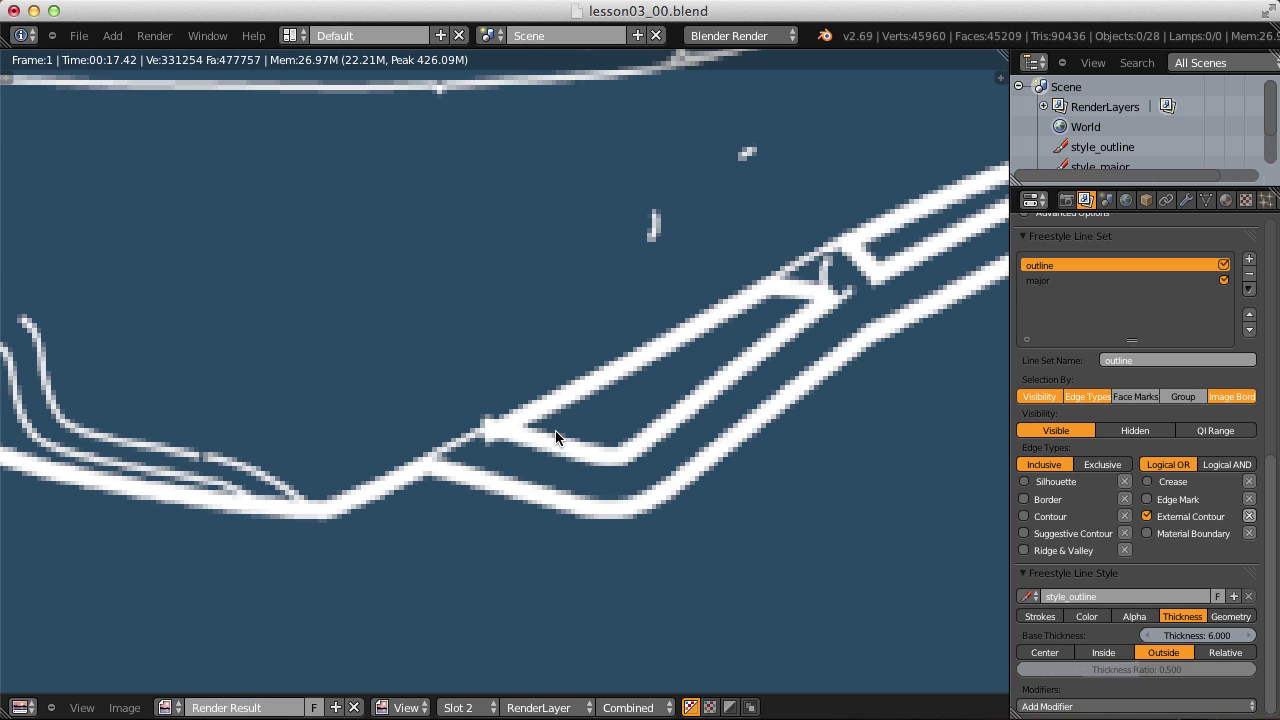
pyautogui.scroll(-4, 557, 430)
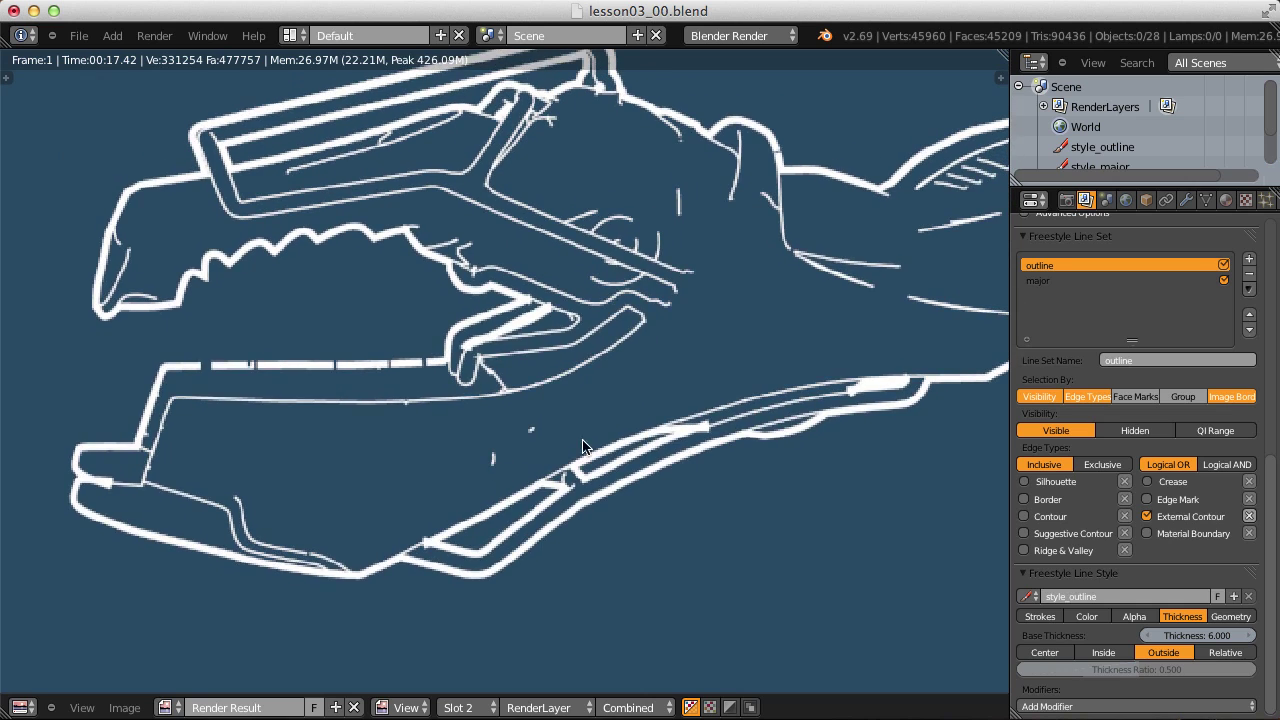
pyautogui.moveTo(582, 446)
pyautogui.mouseDown(button='middle')
pyautogui.moveTo(440, 436)
pyautogui.moveTo(530, 446)
pyautogui.moveTo(781, 402)
pyautogui.moveTo(686, 410)
pyautogui.mouseUp(button='middle')
# Add an Along Stroke thickness modifier and drag a vector-handle curve point up-left for an early steep rise
pyautogui.click(1120, 705)
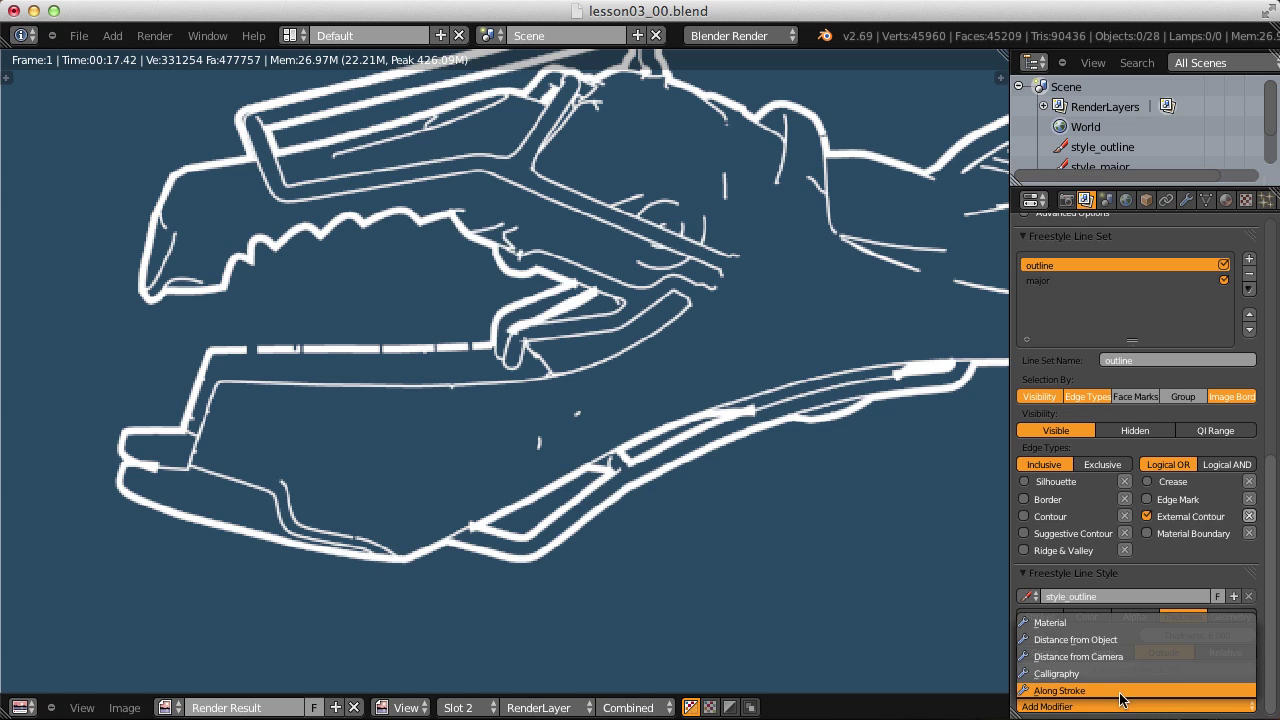
pyautogui.click(1118, 690)
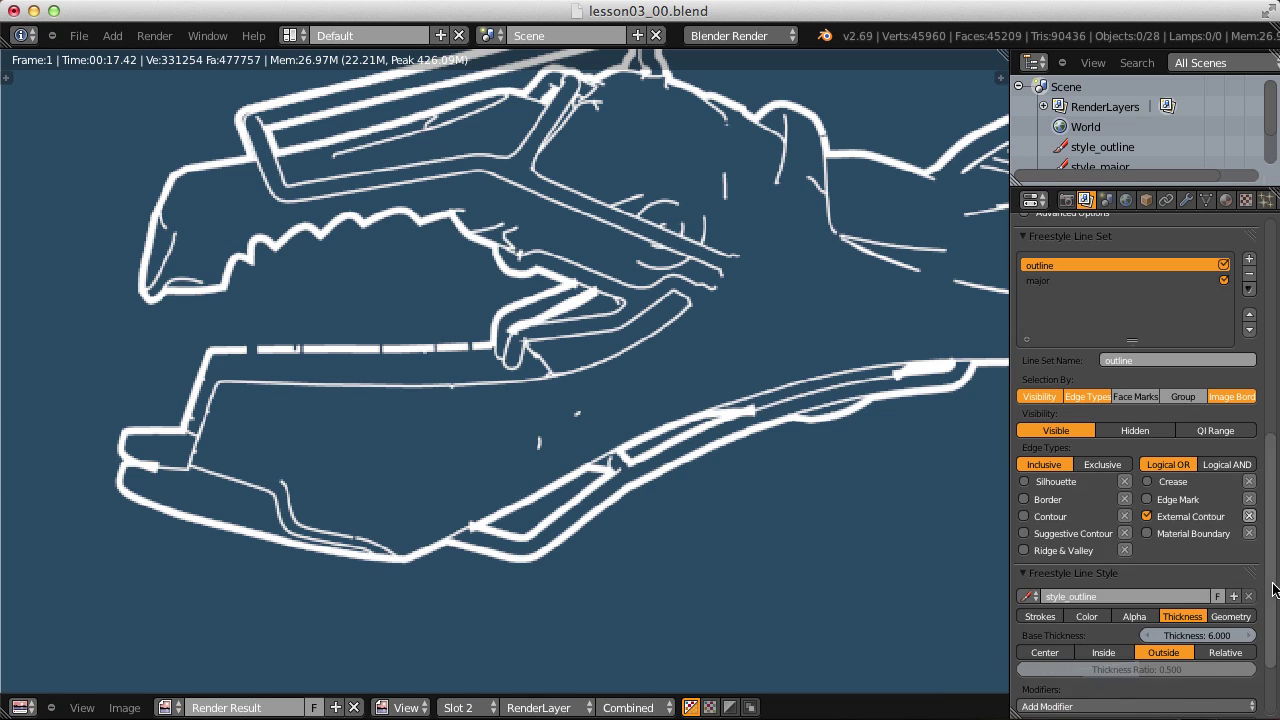
pyautogui.scroll(-3, 1273, 590)
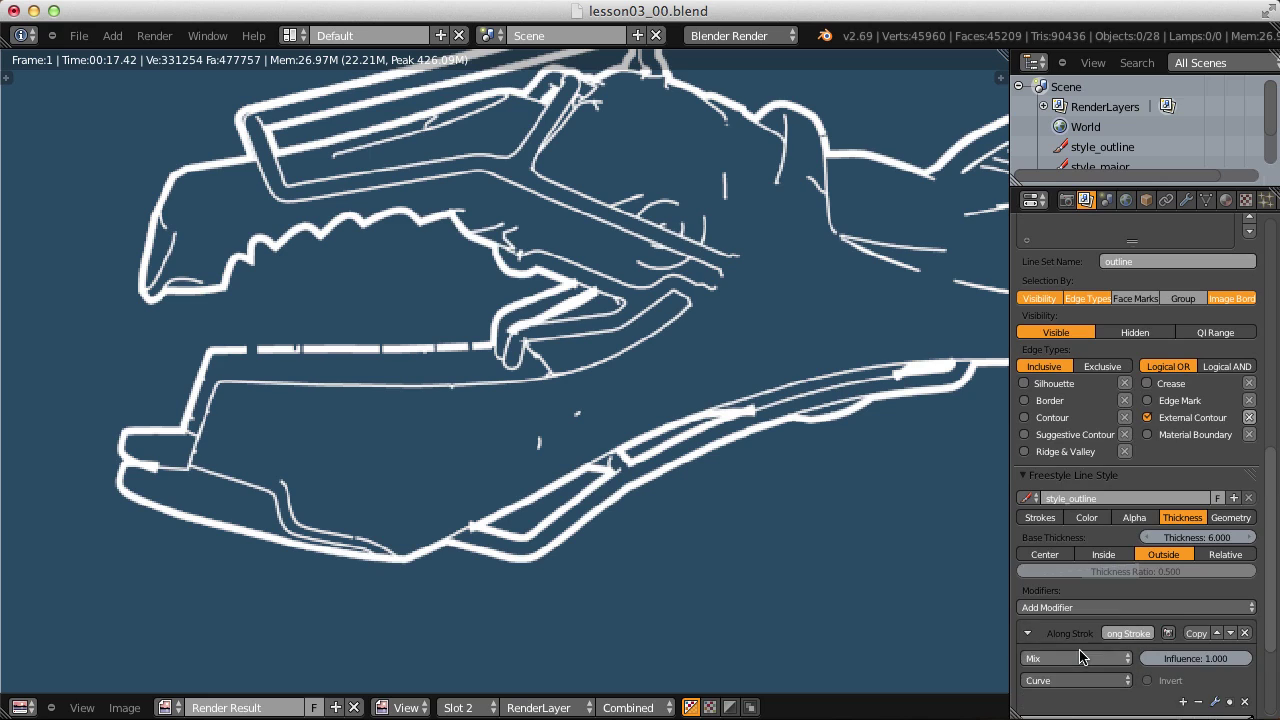
pyautogui.scroll(-4, 1052, 622)
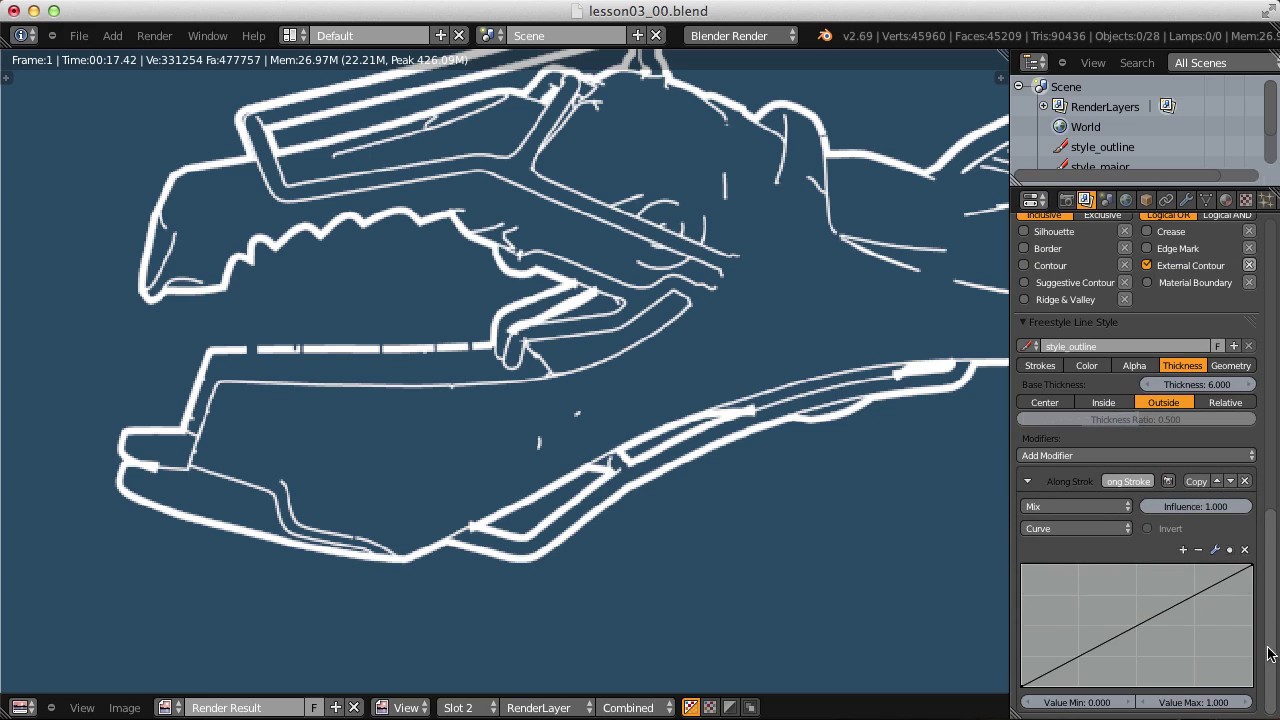
pyautogui.click(1116, 633)
pyautogui.click(1215, 550)
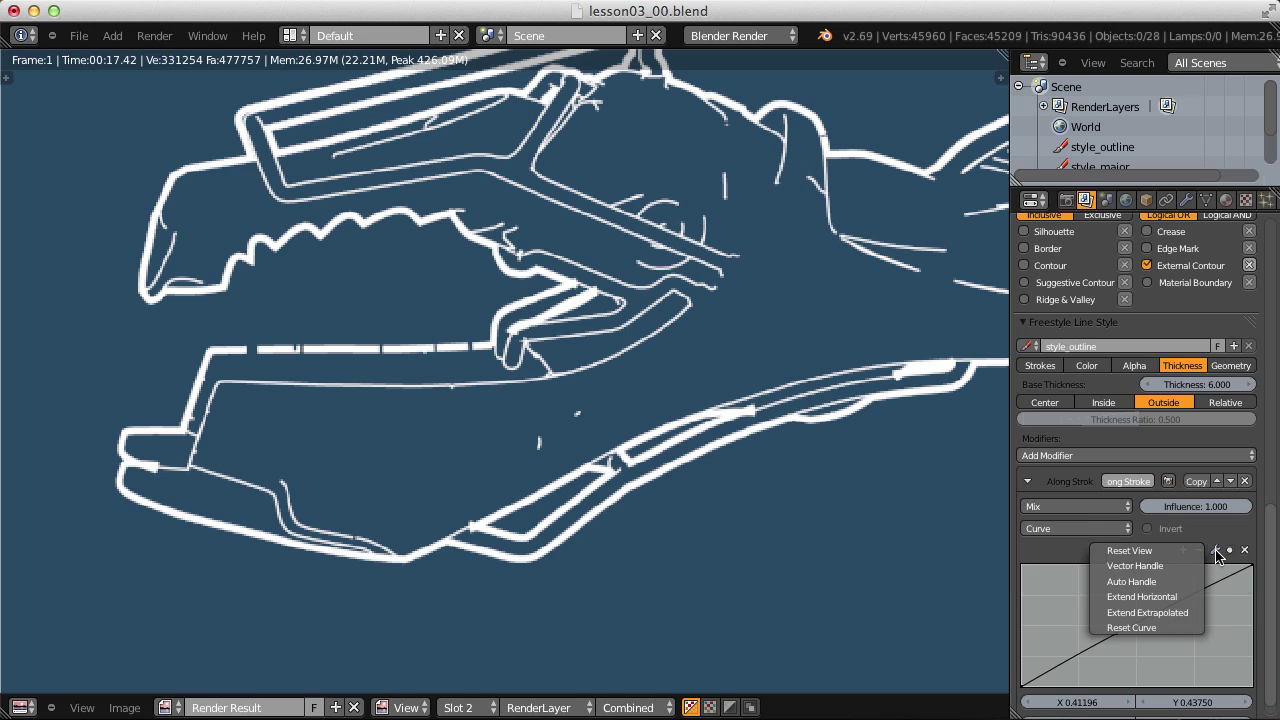
pyautogui.click(1163, 567)
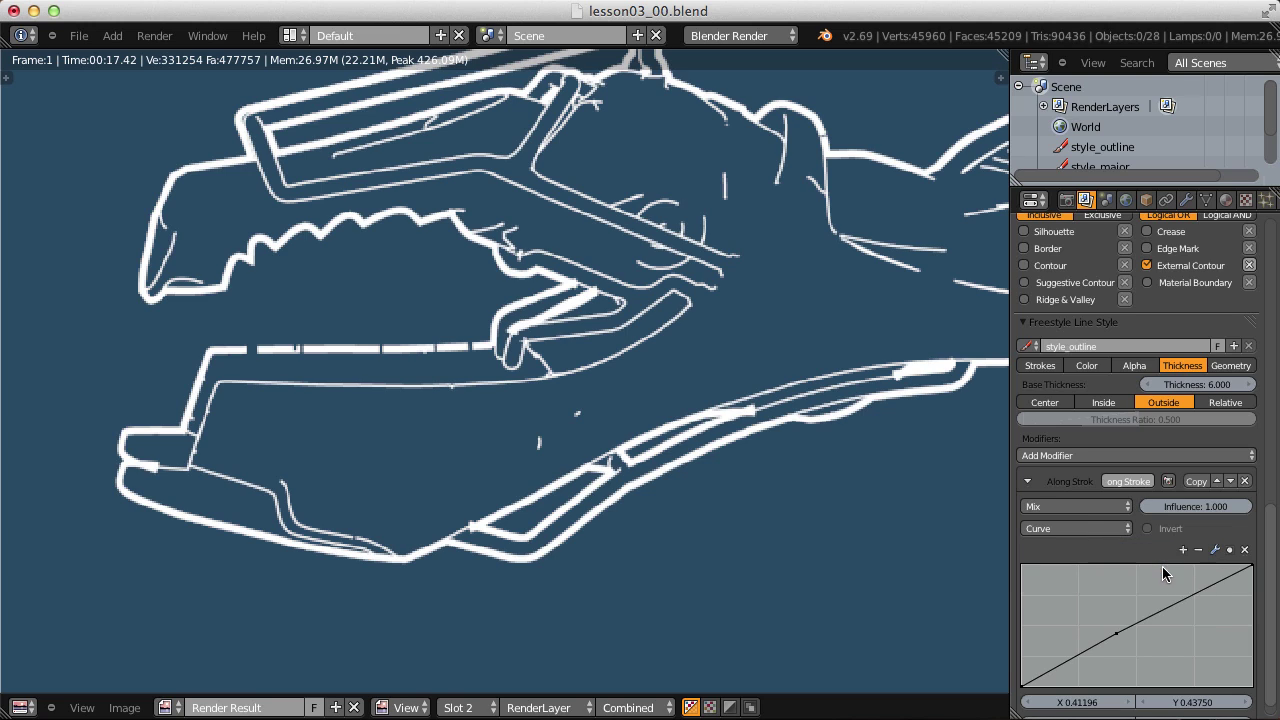
pyautogui.moveTo(1118, 640); pyautogui.dragTo(1062, 566)
# Render the current frame into empty render slot 3
pyautogui.scroll(3, 465, 552)
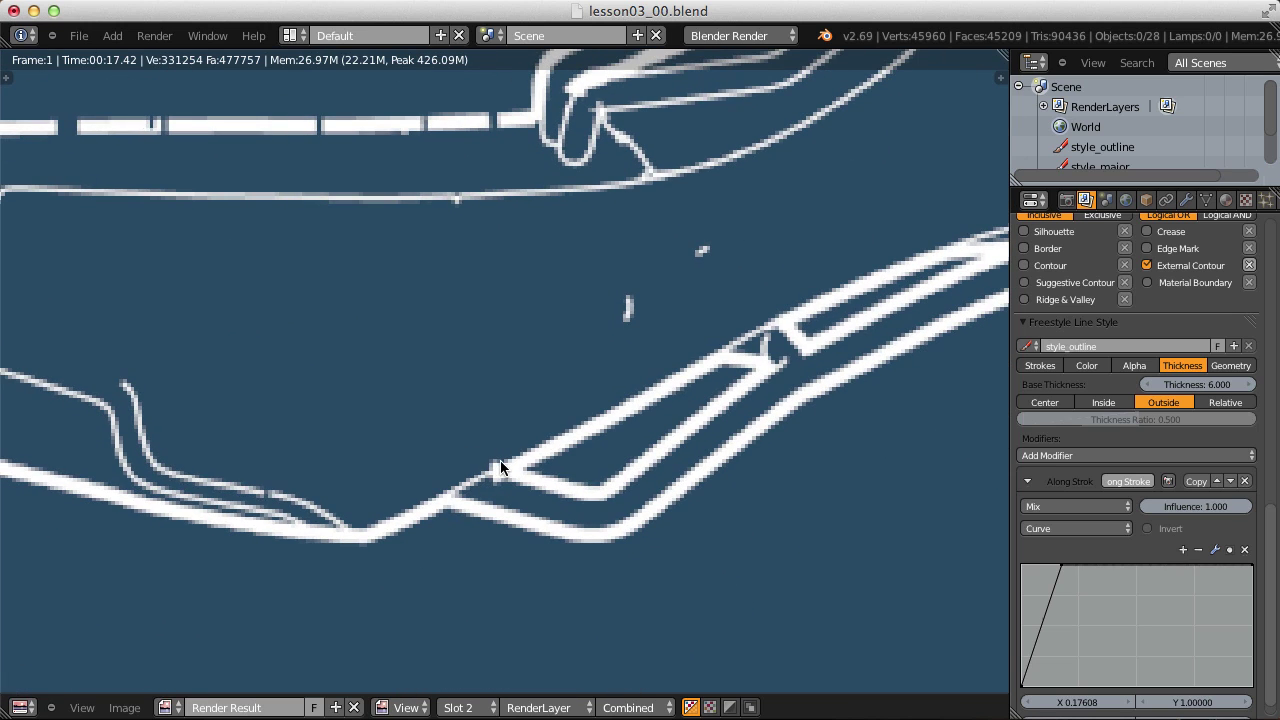
pyautogui.keyDown('ctrl'); pyautogui.moveTo(505, 457); pyautogui.dragTo(551, 359, button='middle'); pyautogui.keyUp('ctrl')
pyautogui.scroll(-2, 557, 449)
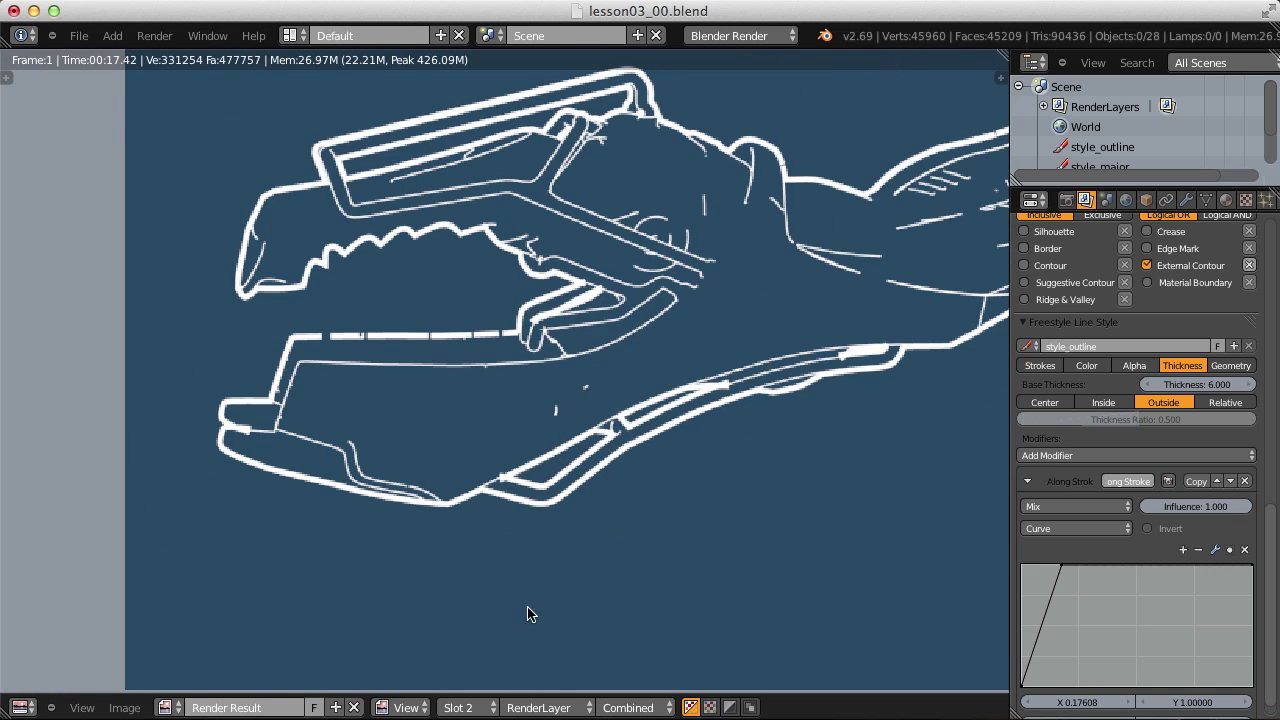
pyautogui.click(458, 707)
pyautogui.click(458, 643)
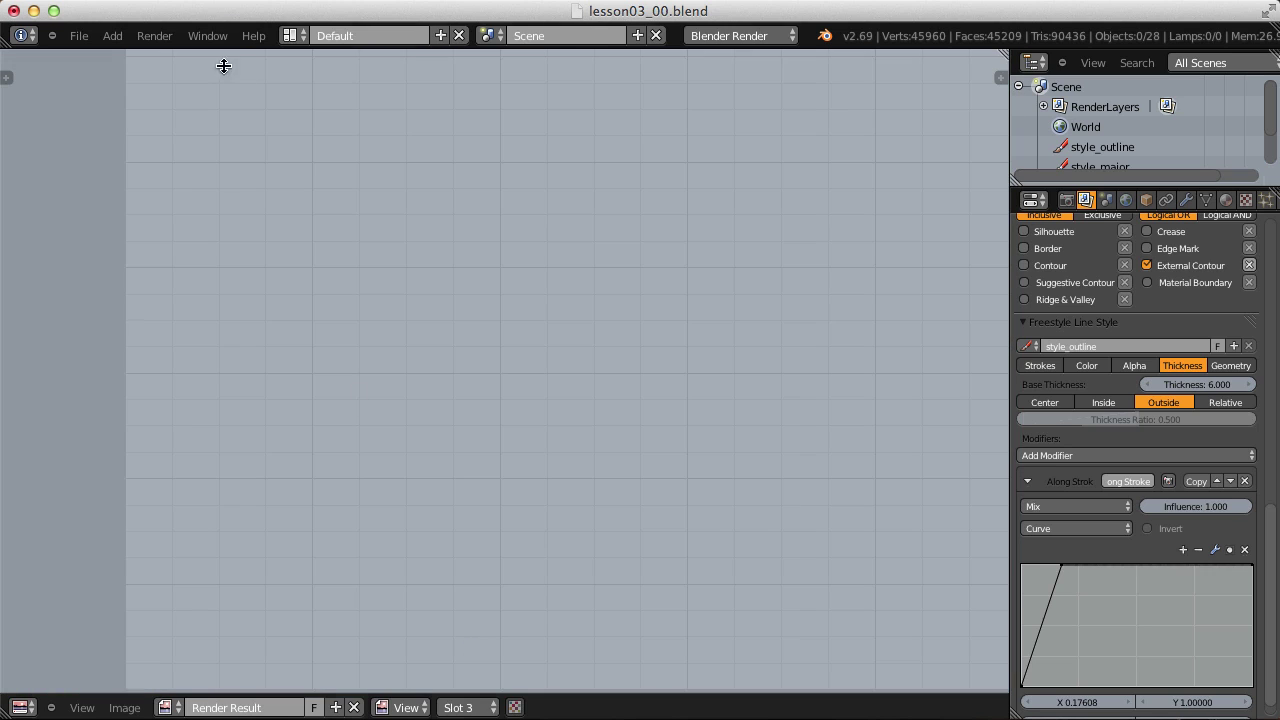
pyautogui.click(154, 35)
pyautogui.click(156, 52)
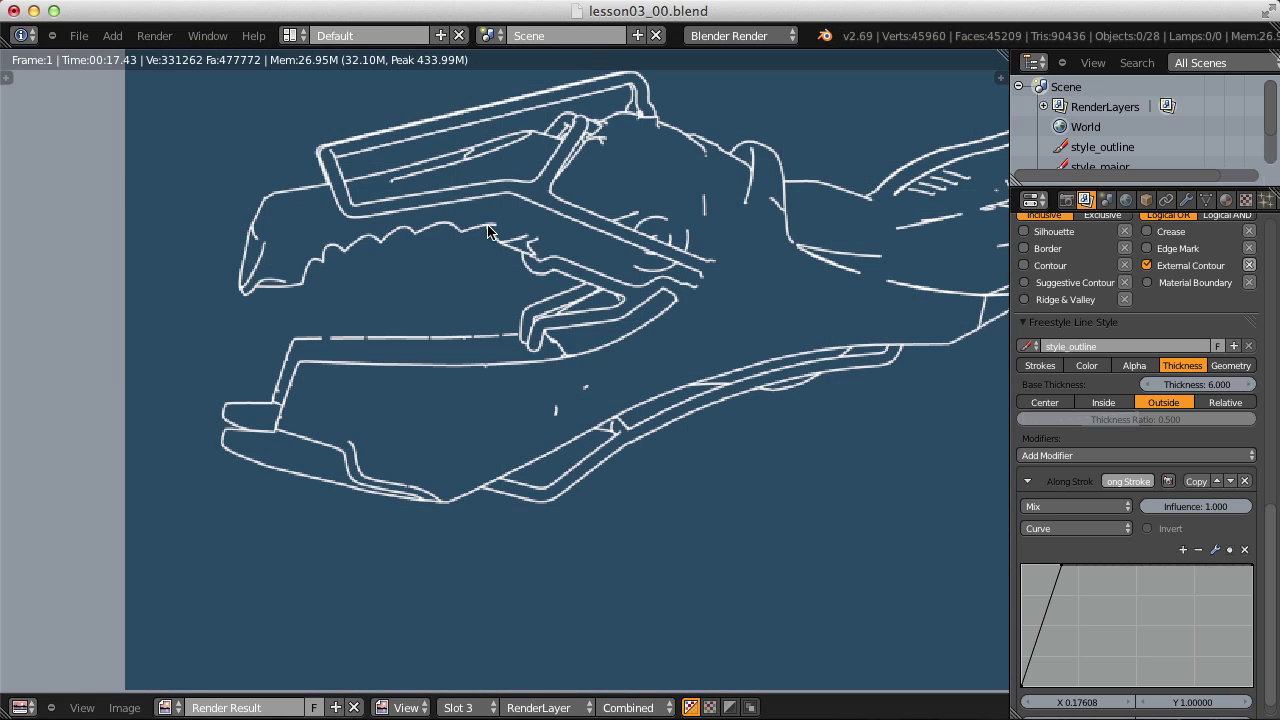
# Set the Along Stroke curve's Value Max to 6 and re-render the thicker outline
pyautogui.scroll(-1, 1272, 522)
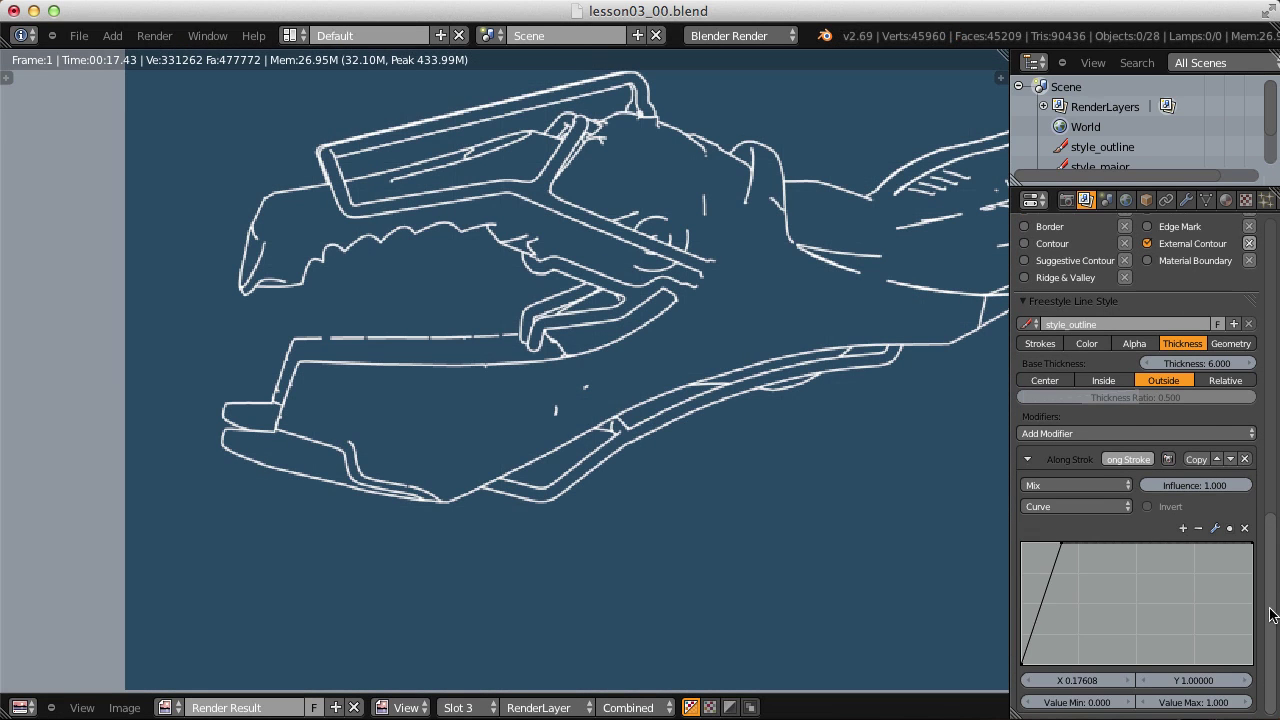
pyautogui.click(1184, 705)
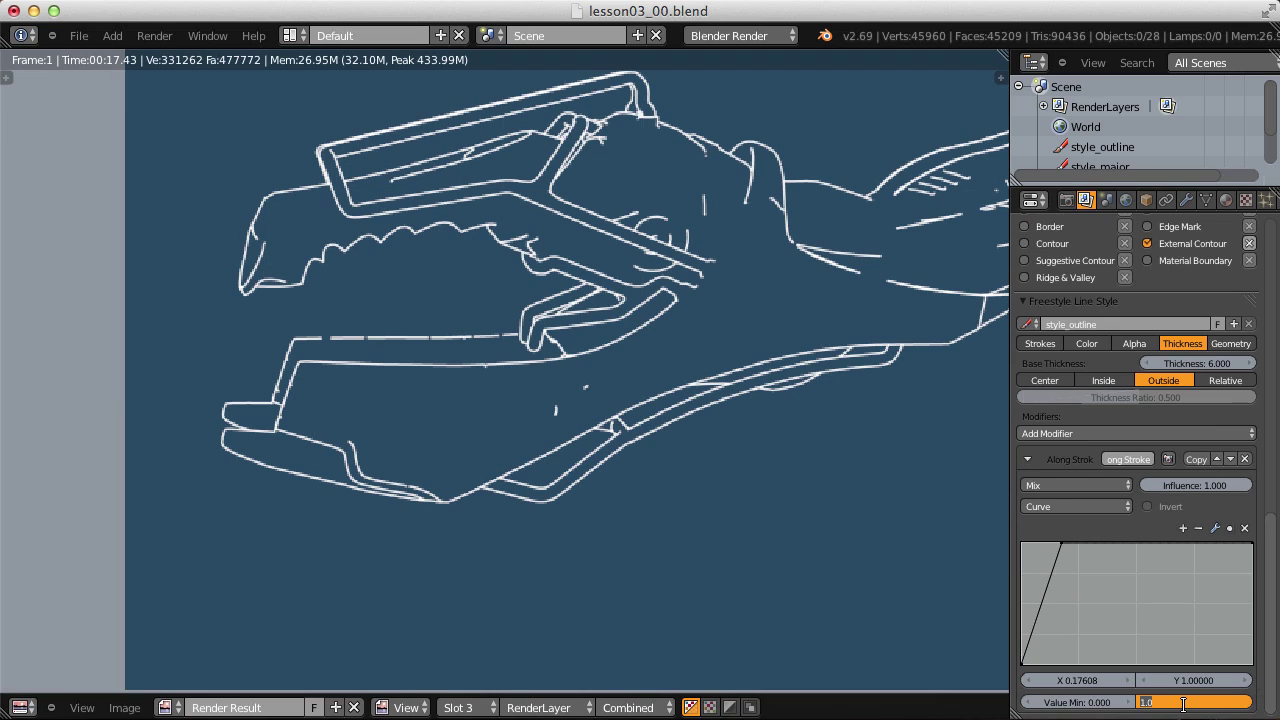
pyautogui.write('6')
pyautogui.press('Return')
pyautogui.click(154, 35)
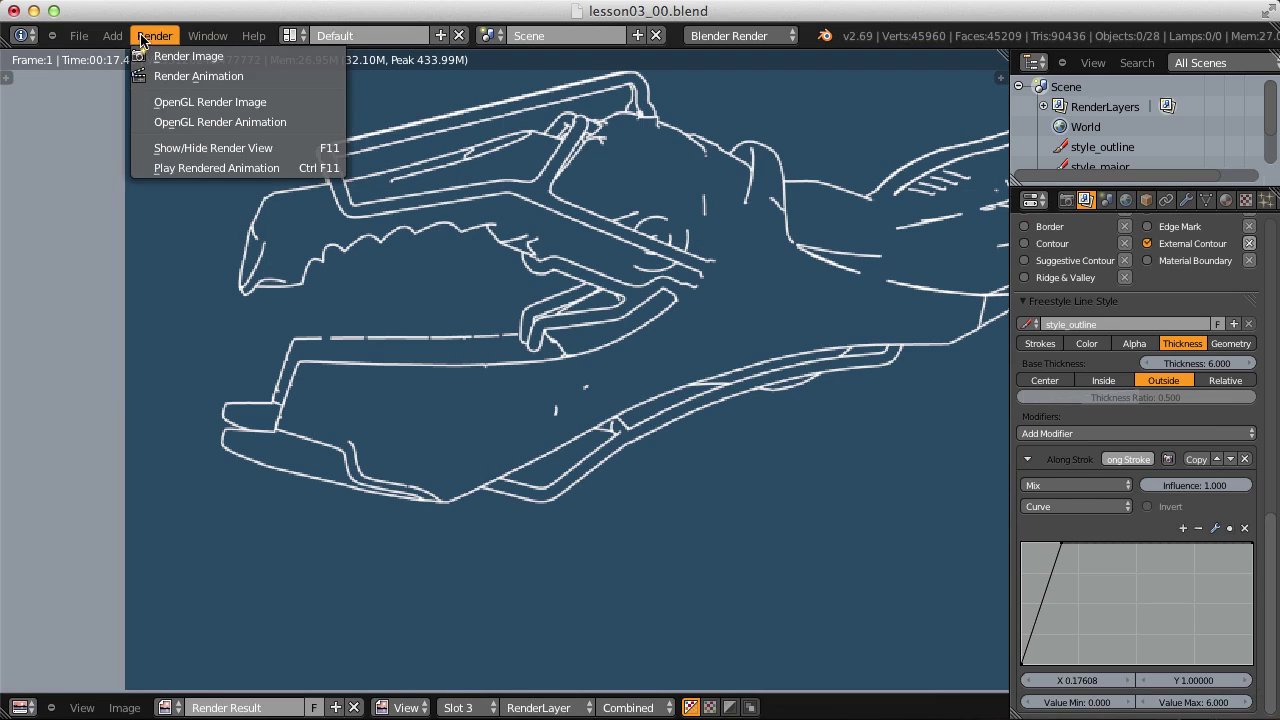
pyautogui.click(152, 55)
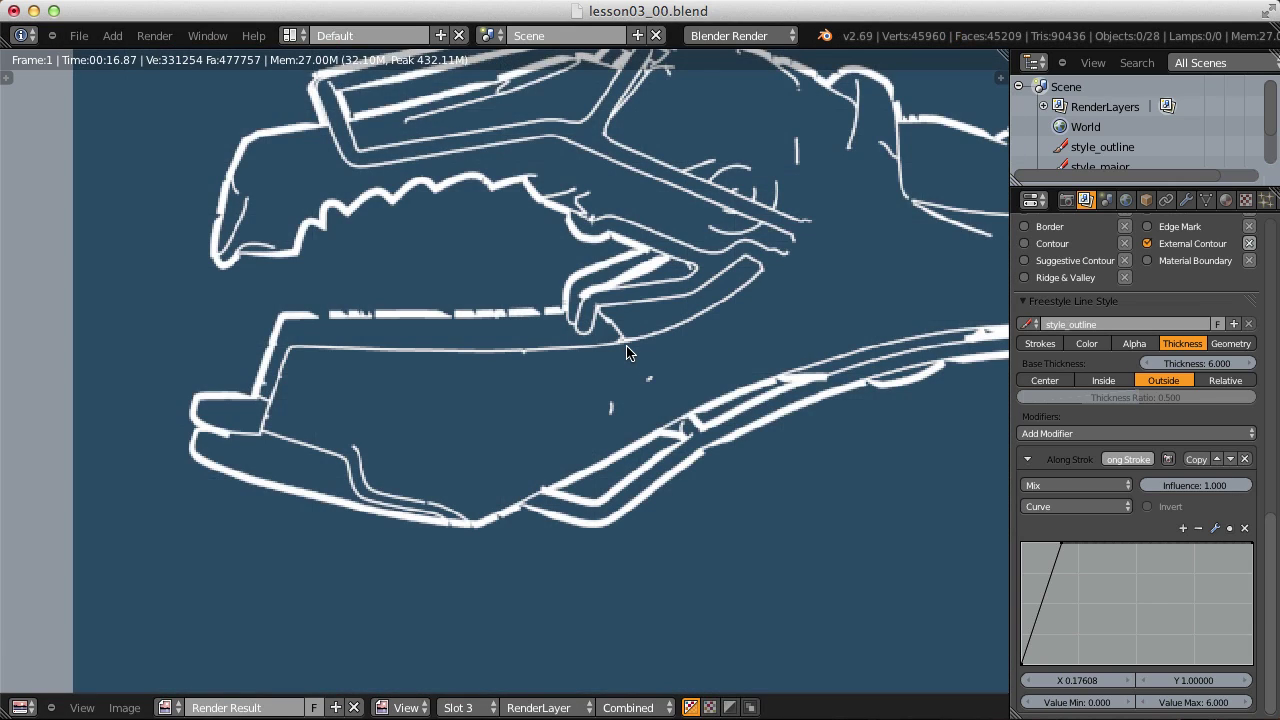
pyautogui.scroll(-1, 627, 352)
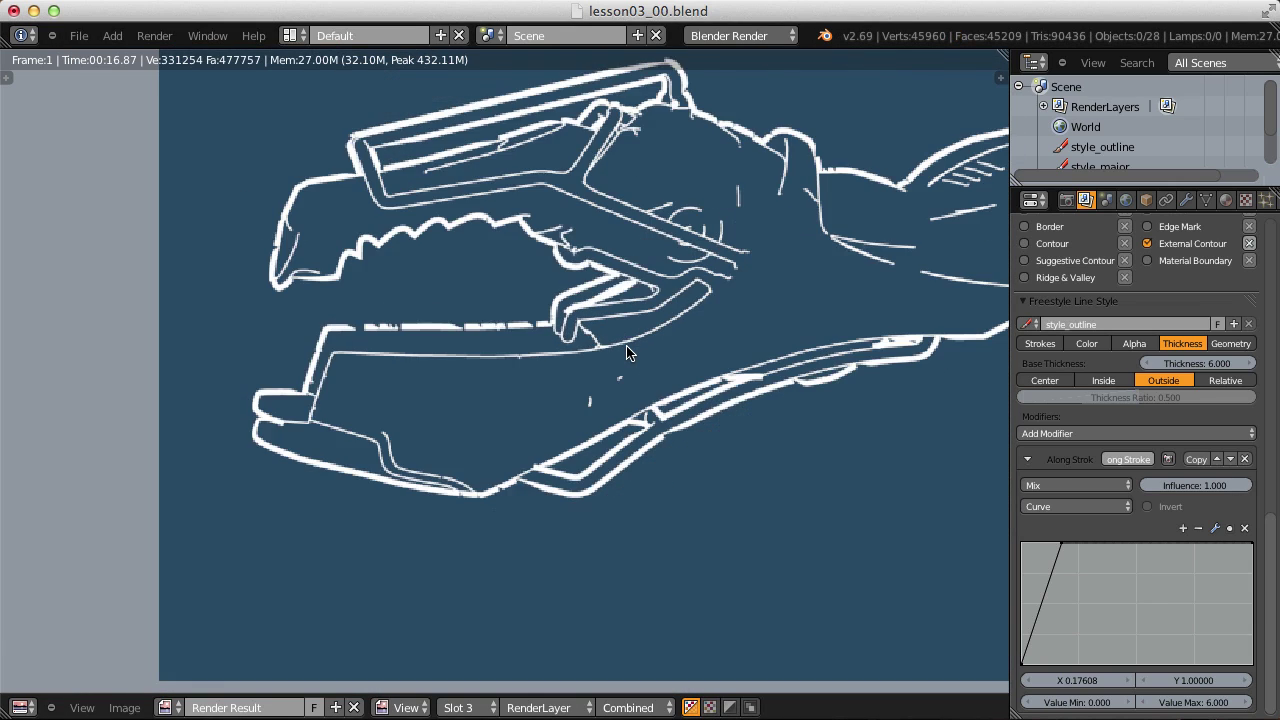
pyautogui.scroll(-1, 627, 352)
pyautogui.moveTo(512, 418); pyautogui.dragTo(488, 362, button='middle')
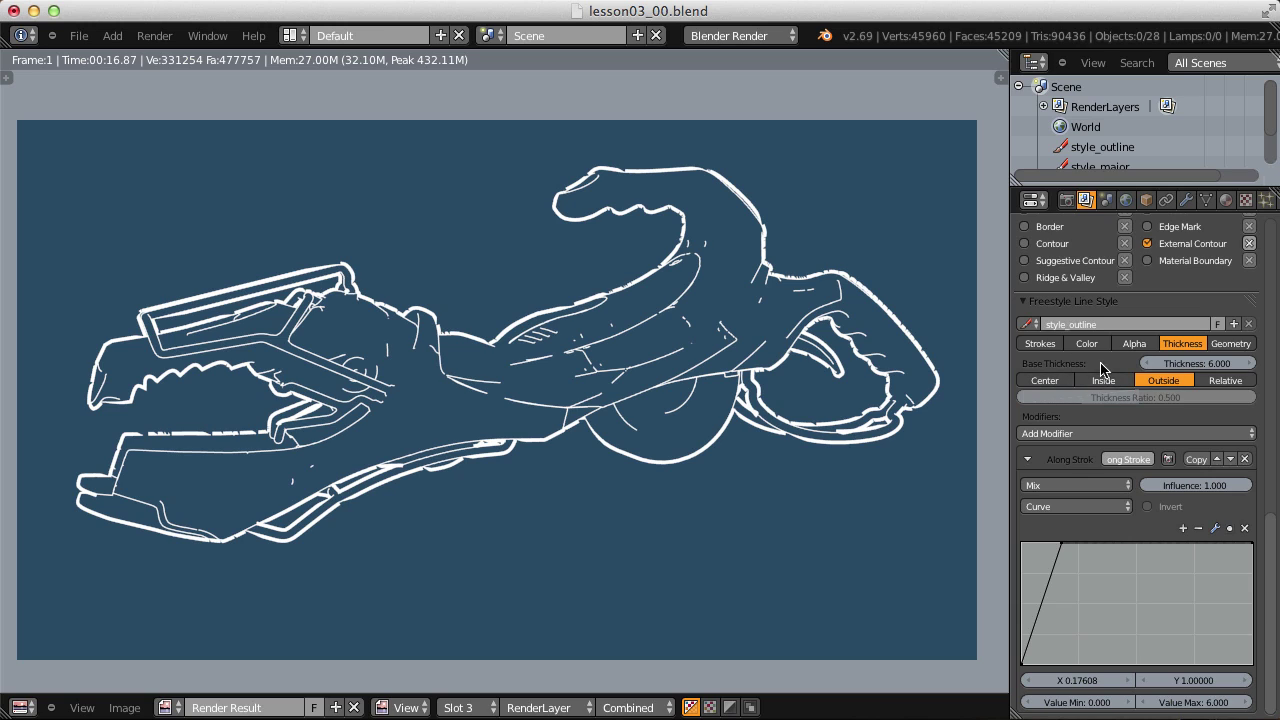
# Set the outline thickness position to Center, collapse Along Stroke, and render
pyautogui.click(1041, 384)
pyautogui.click(1029, 458)
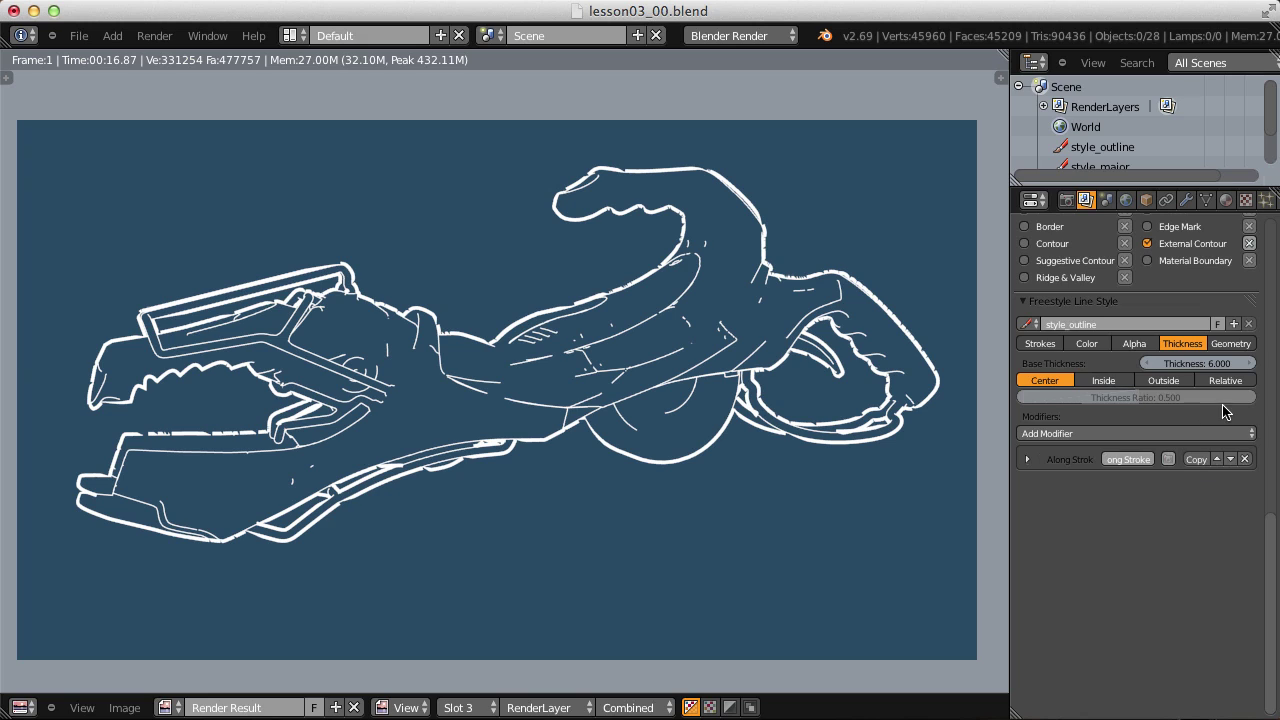
pyautogui.click(154, 35)
pyautogui.click(167, 56)
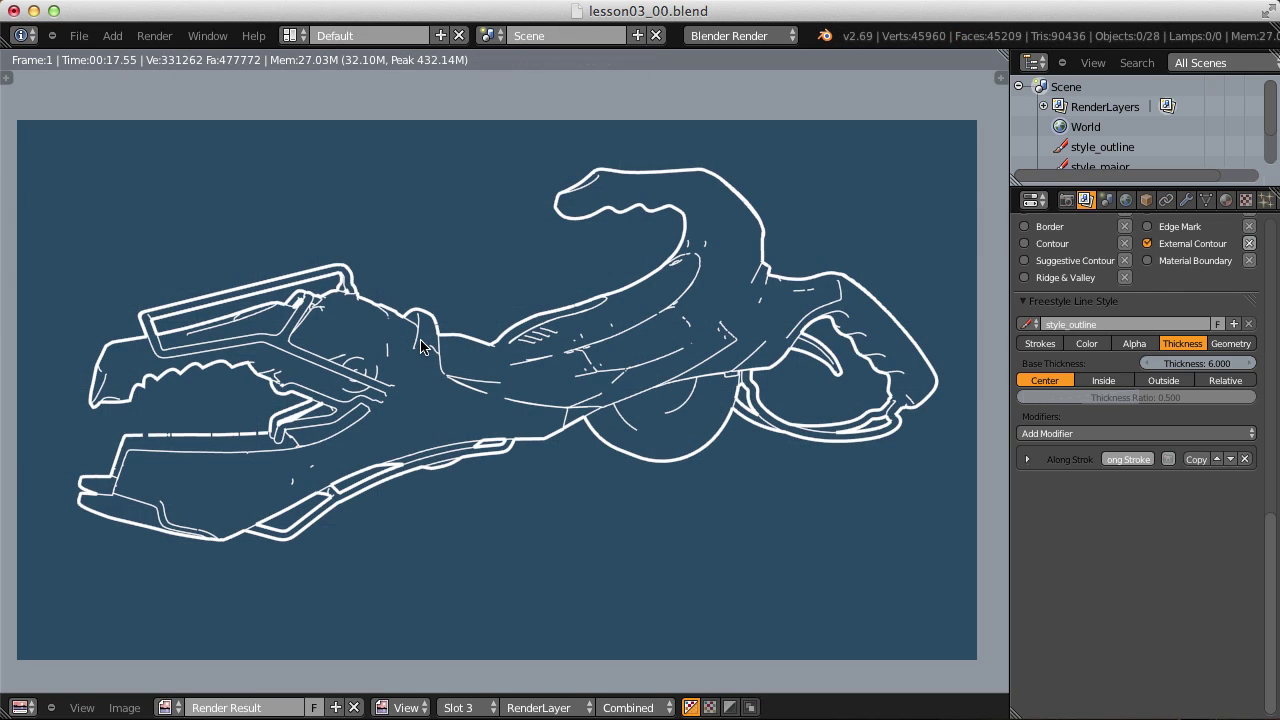
pyautogui.scroll(2, 1273, 552)
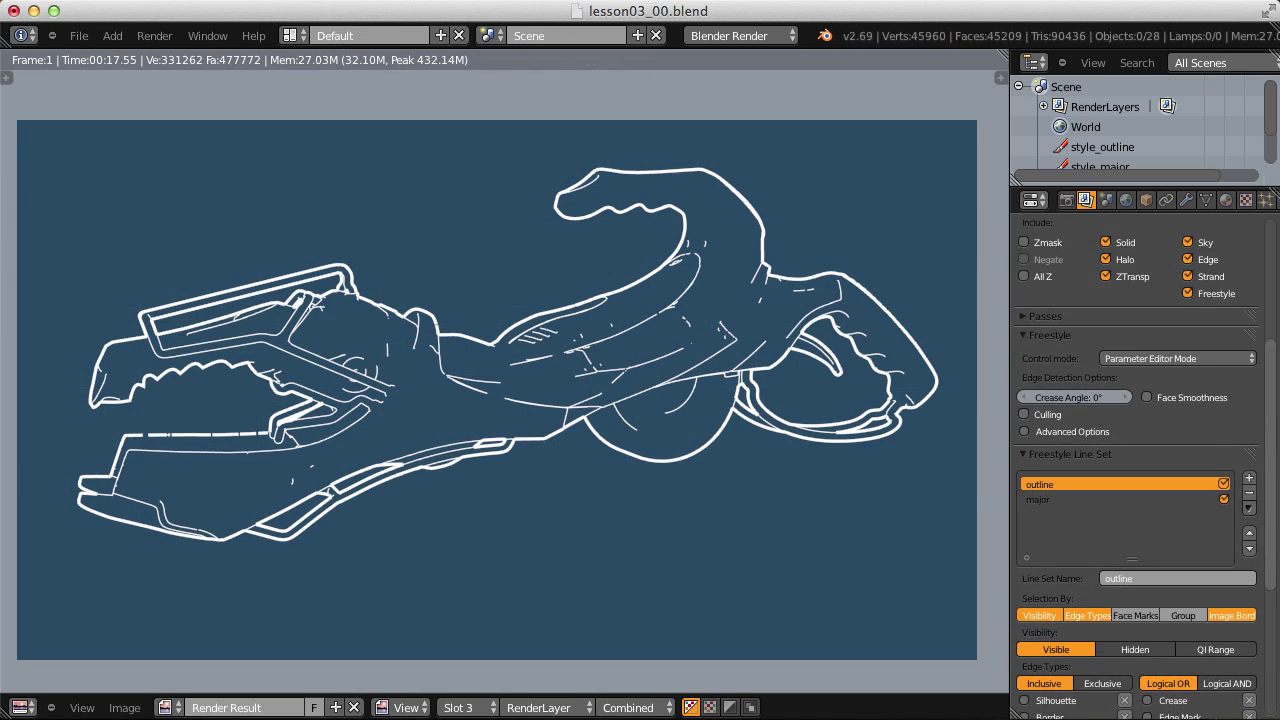
pyautogui.scroll(-2, 1040, 440)
# Enable Suggestive Contour on the major line set and render into slot 4
pyautogui.click(1037, 440)
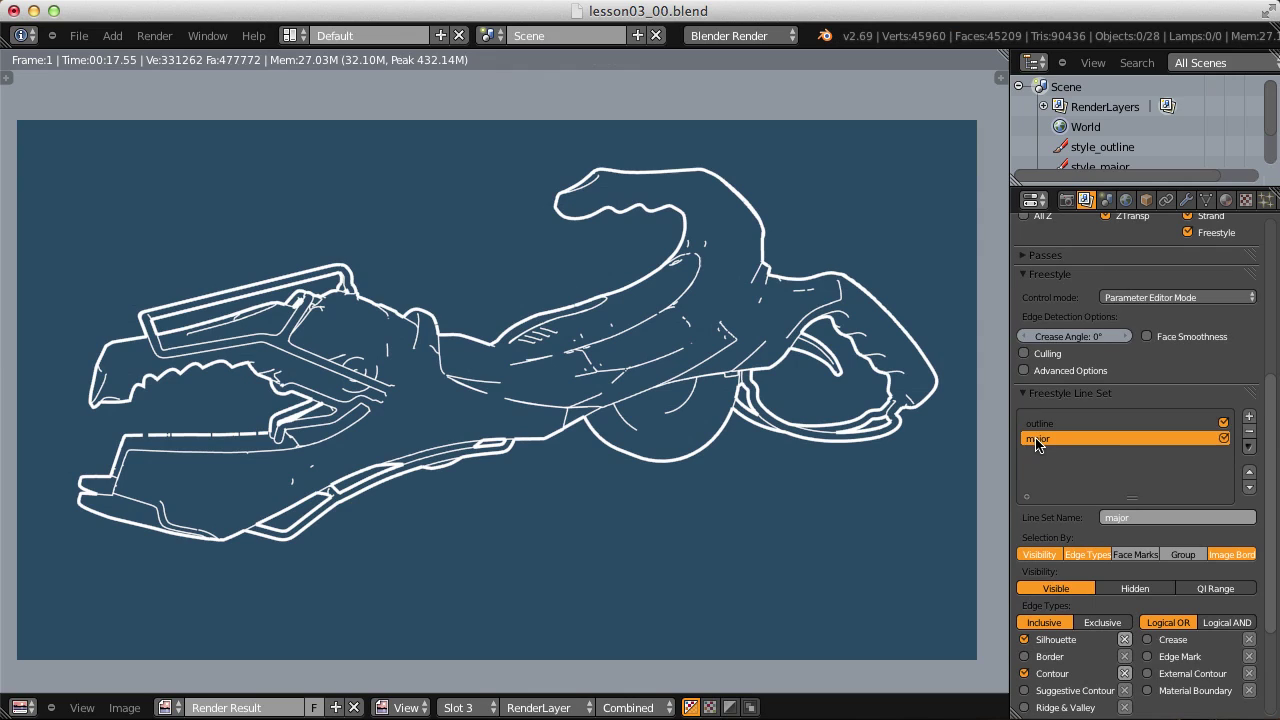
pyautogui.scroll(-4, 1065, 455)
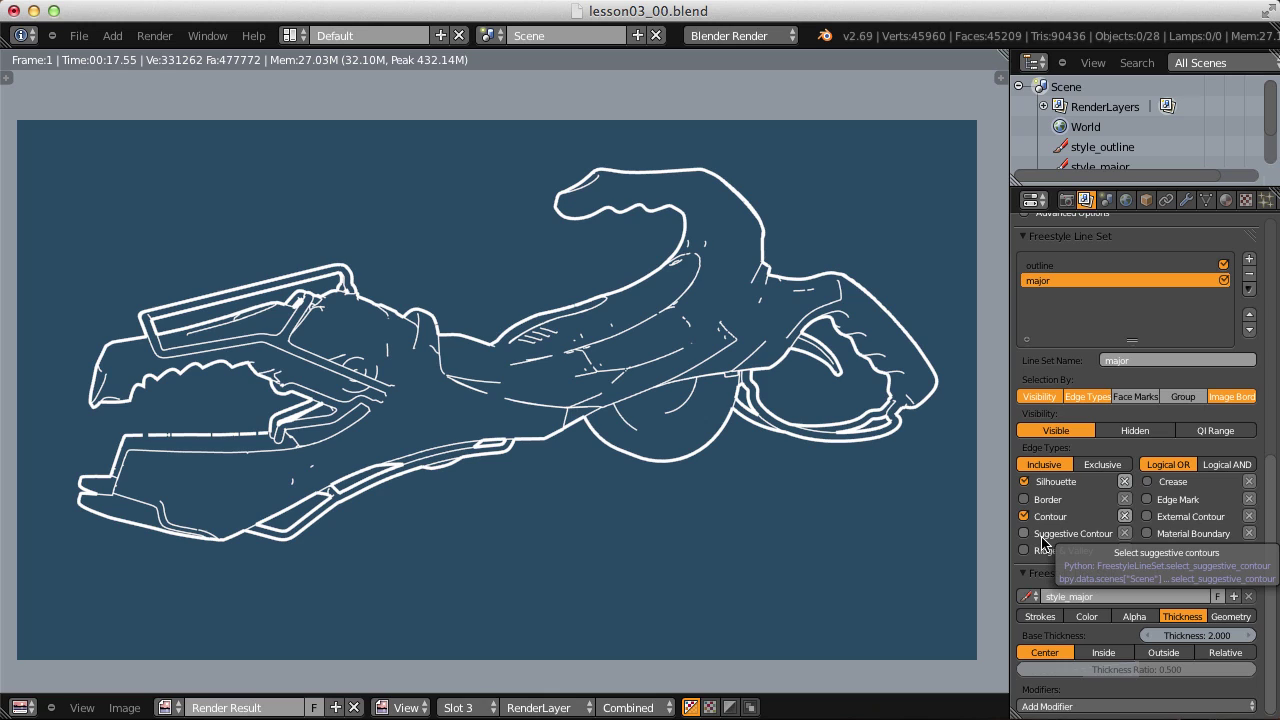
pyautogui.click(1024, 533)
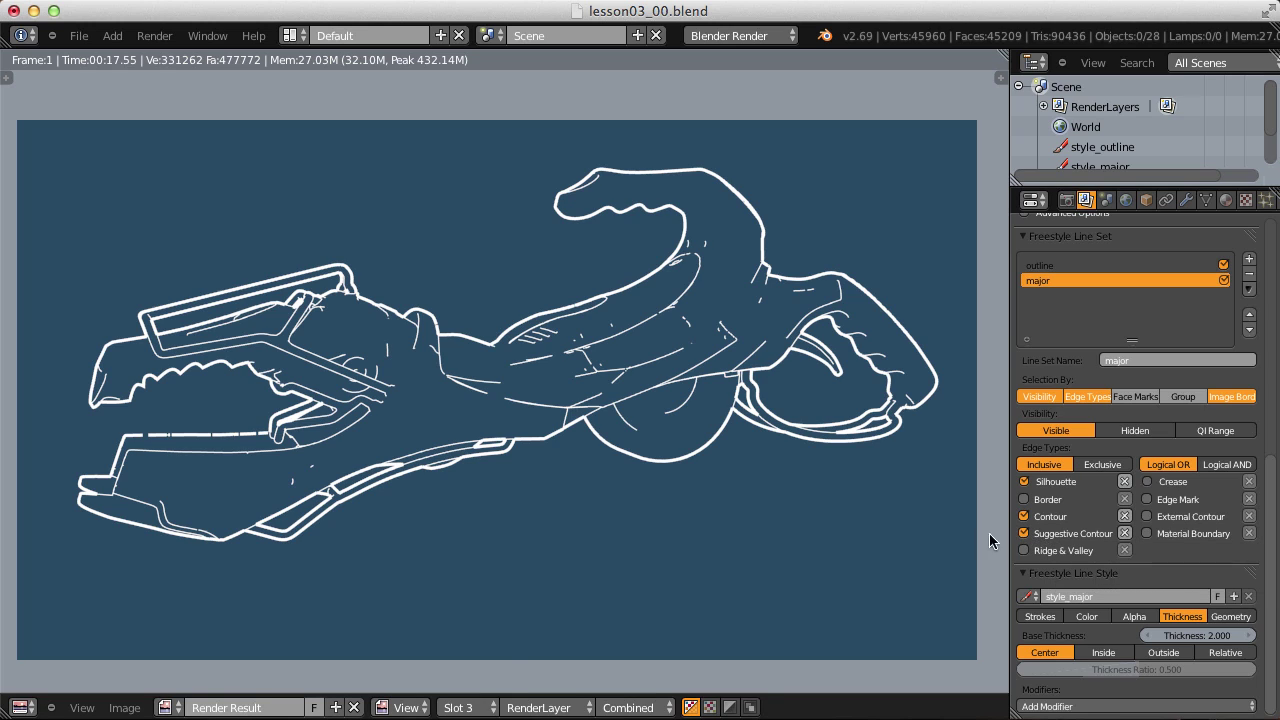
pyautogui.click(462, 707)
pyautogui.click(458, 621)
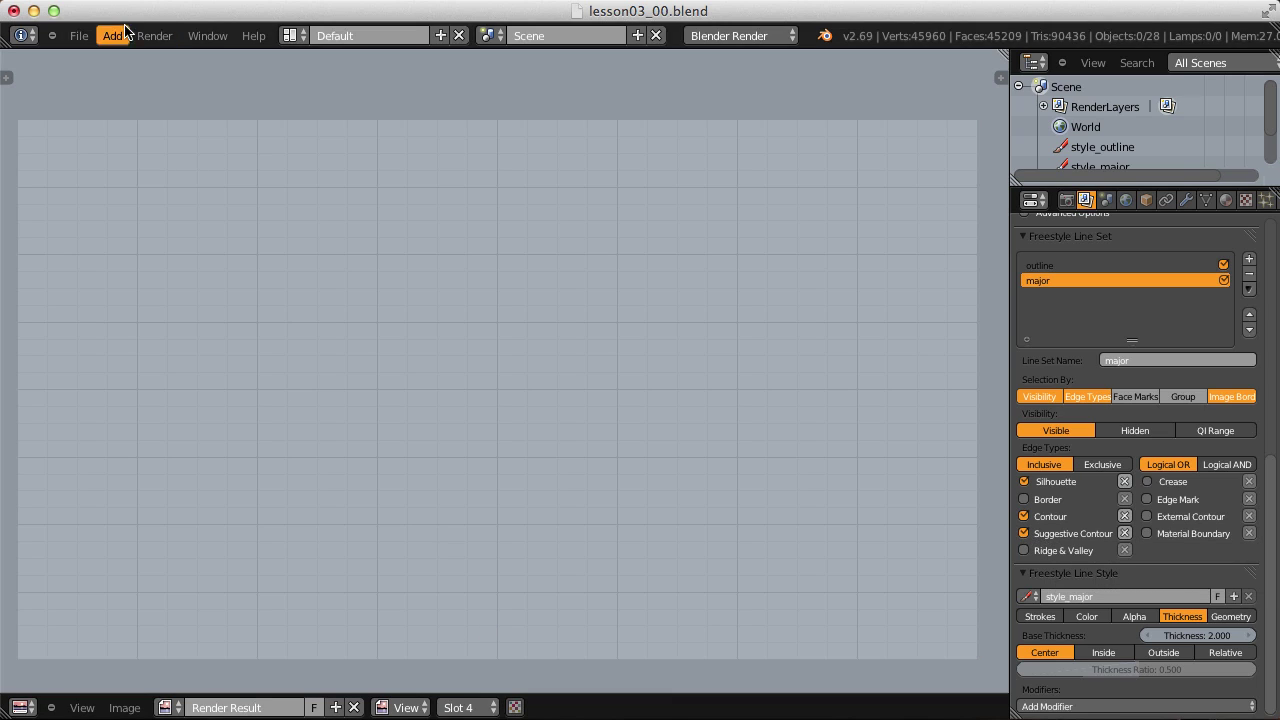
pyautogui.click(155, 35)
pyautogui.click(163, 51)
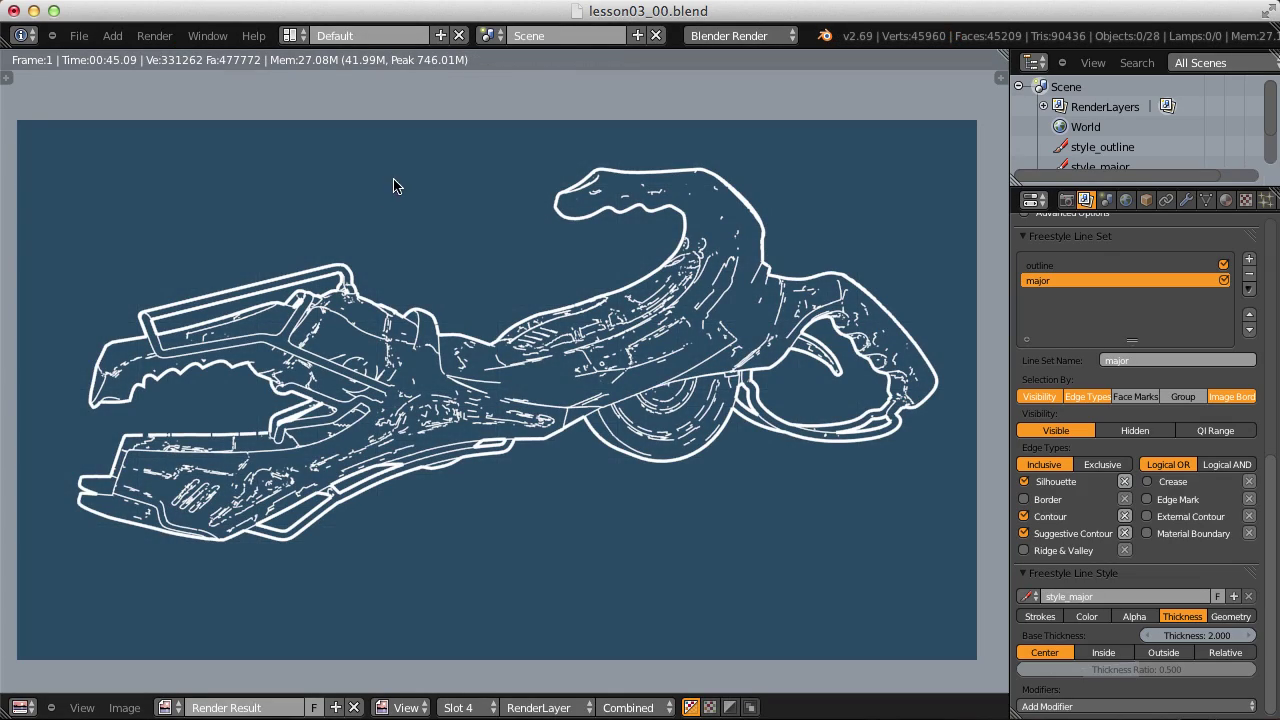
pyautogui.scroll(4, 446, 217)
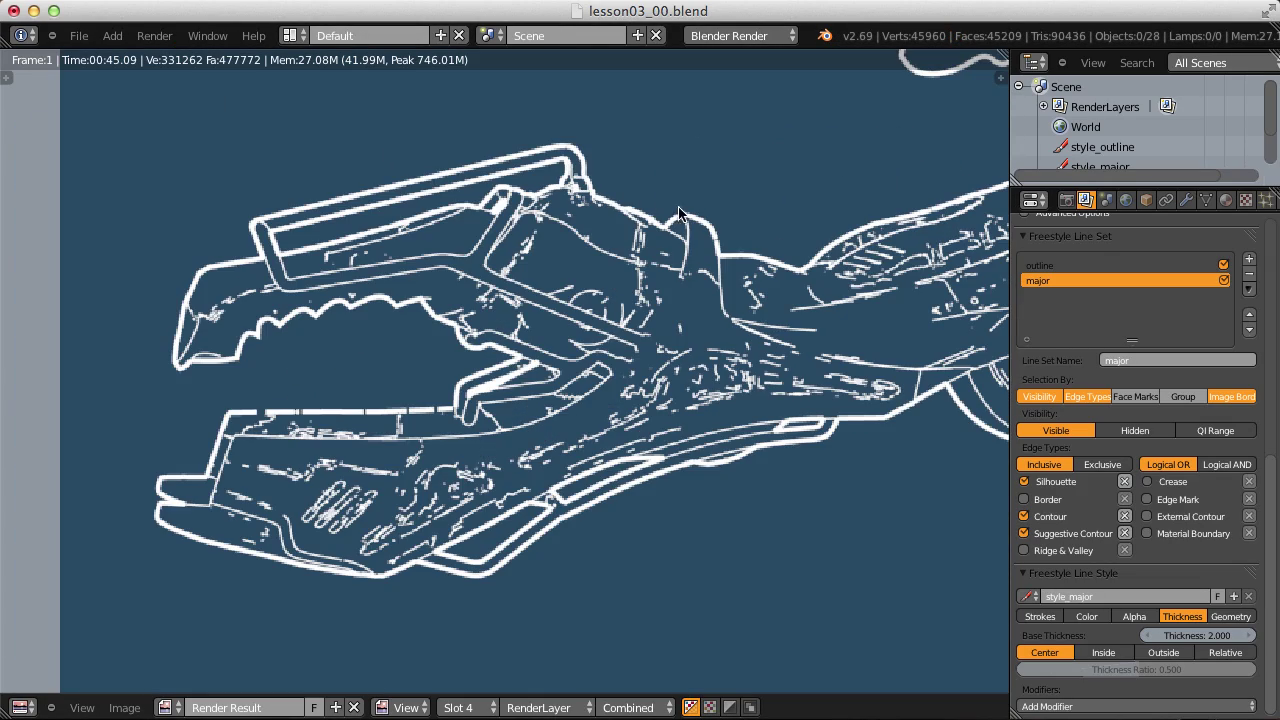
pyautogui.moveTo(682, 215); pyautogui.dragTo(751, 253, button='middle')
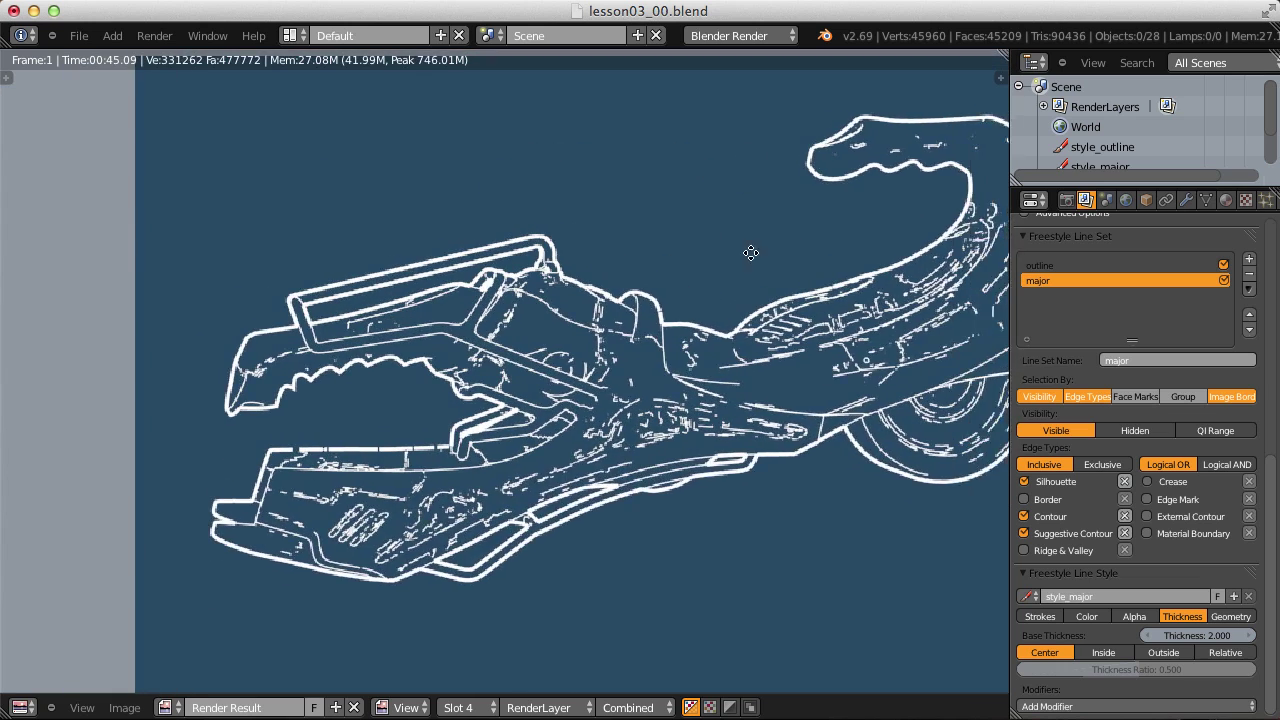
pyautogui.scroll(-2, 623, 266)
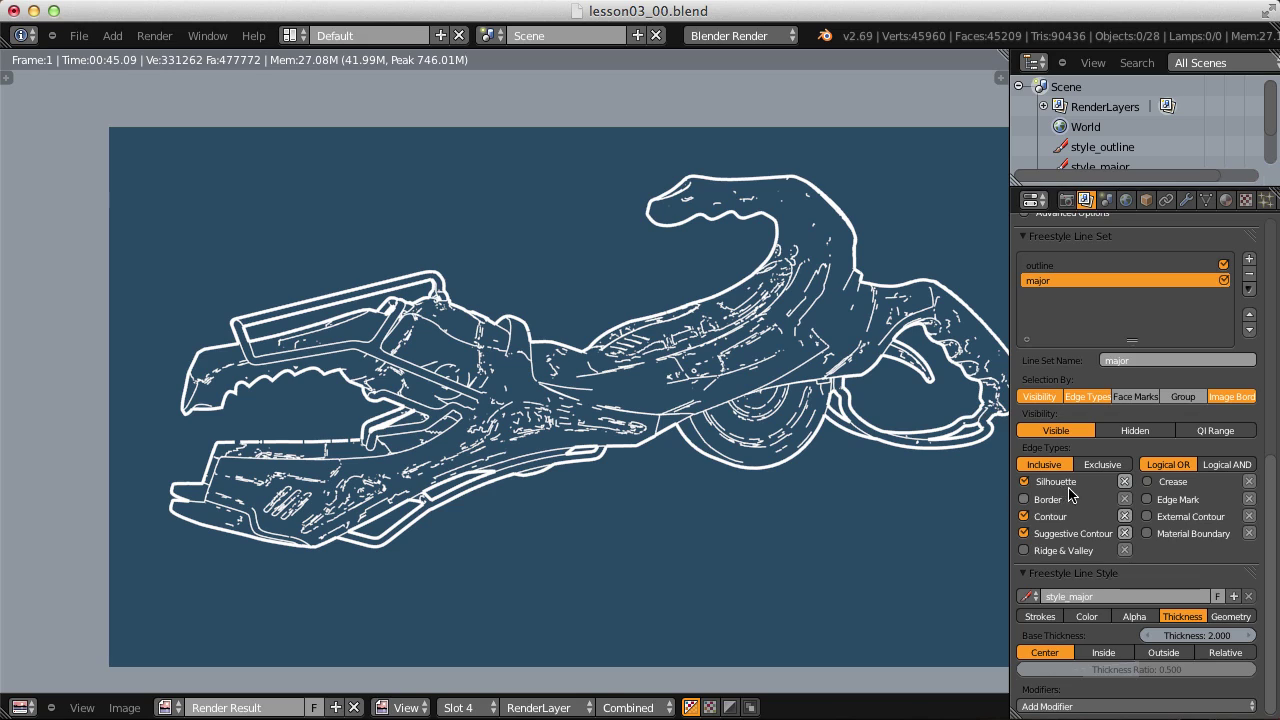
# Swap Suggestive Contour for Ridge & Valley on the major line set, render, and inspect
pyautogui.click(1024, 533)
pyautogui.click(152, 35)
pyautogui.click(185, 56)
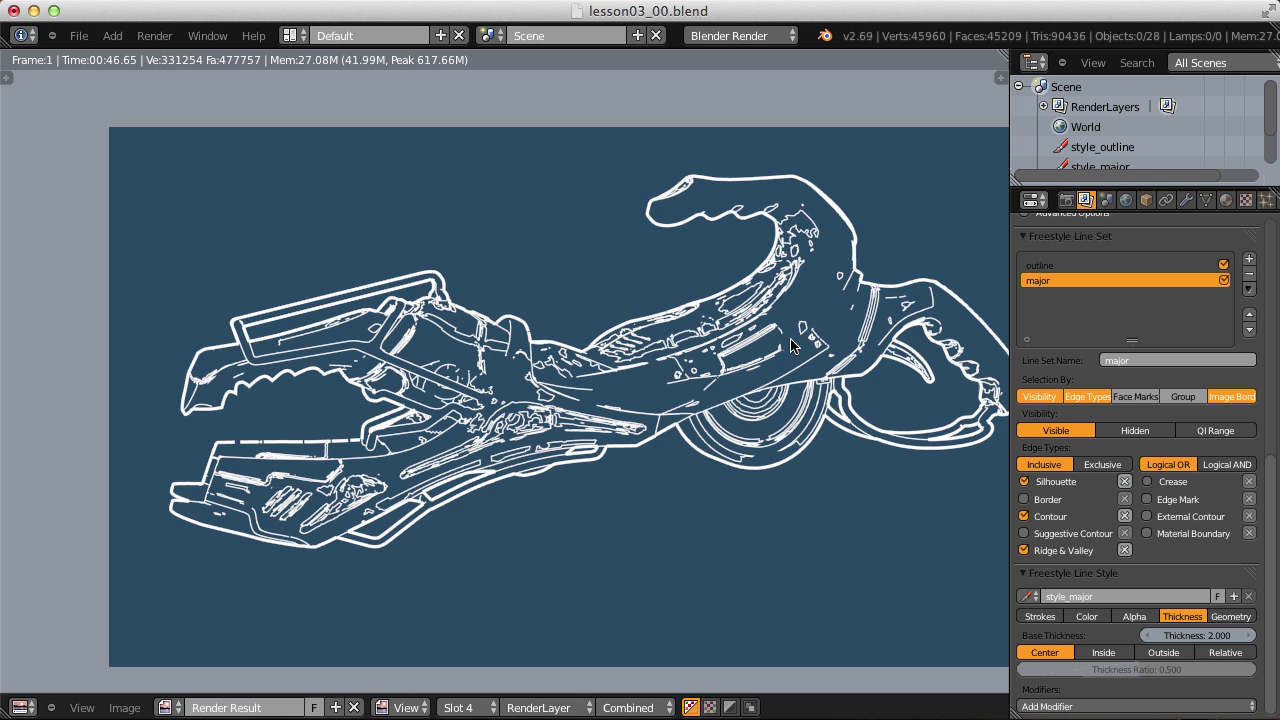
pyautogui.moveTo(759, 365); pyautogui.dragTo(688, 372, button='middle')
pyautogui.scroll(1, 618, 370)
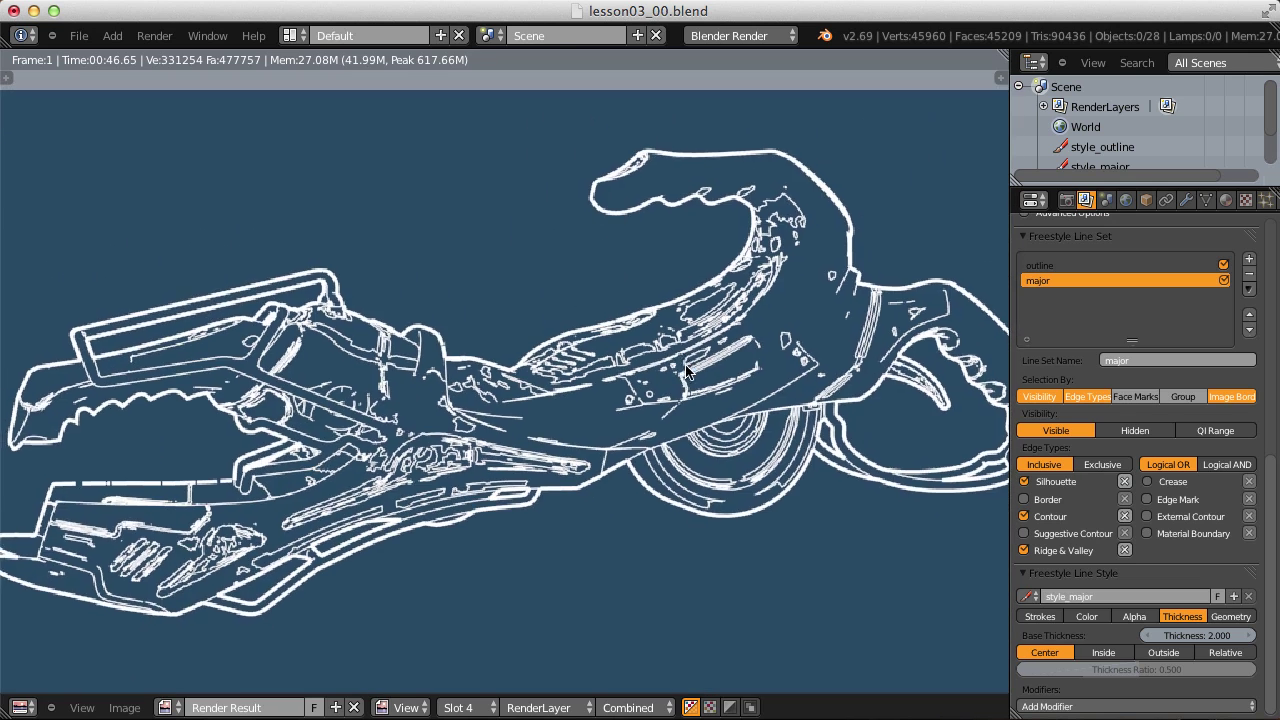
pyautogui.scroll(-1, 688, 372)
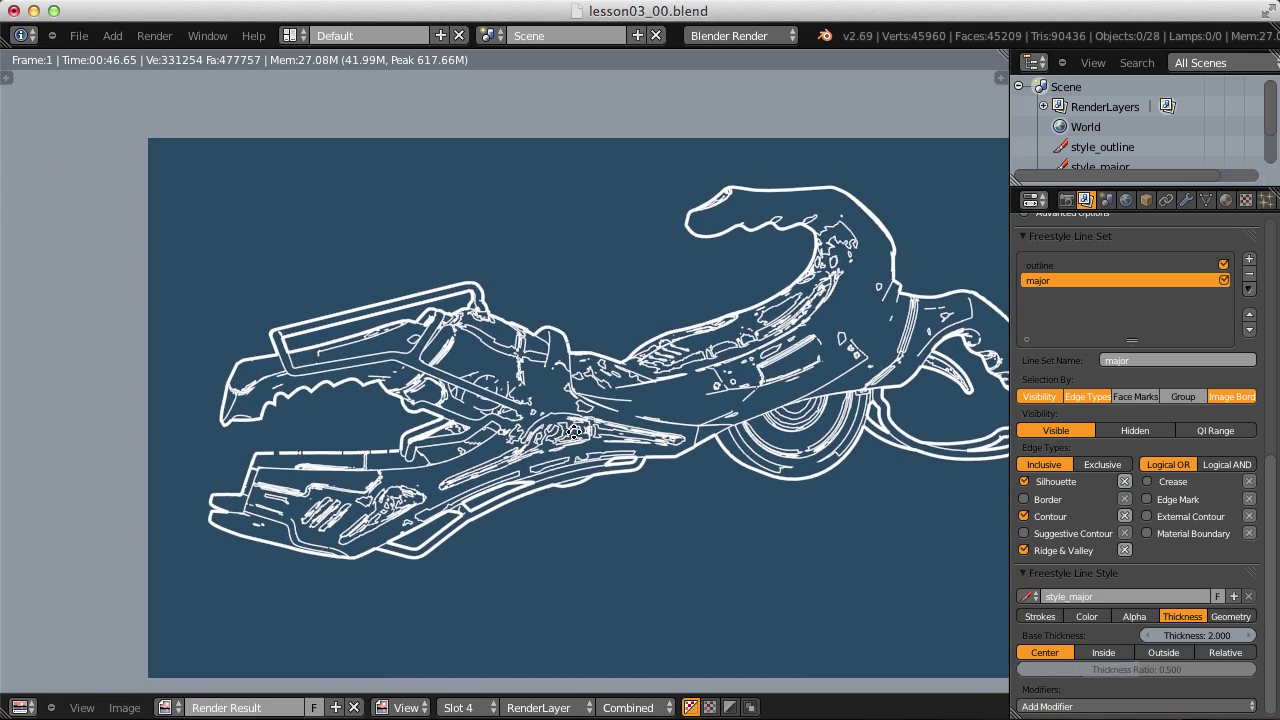
pyautogui.moveTo(575, 440); pyautogui.dragTo(465, 477, button='middle')
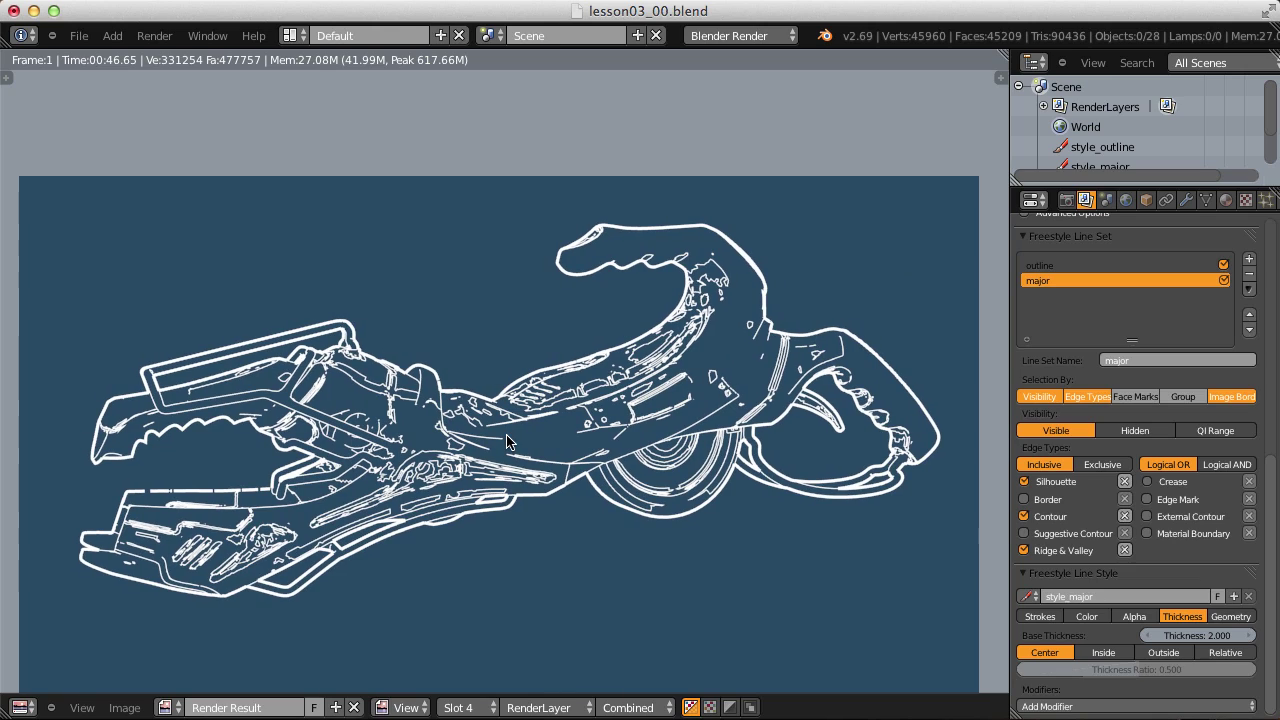
# Replace Ridge & Valley with Crease edges on major, set crease angle 150°, and render
pyautogui.click(1024, 551)
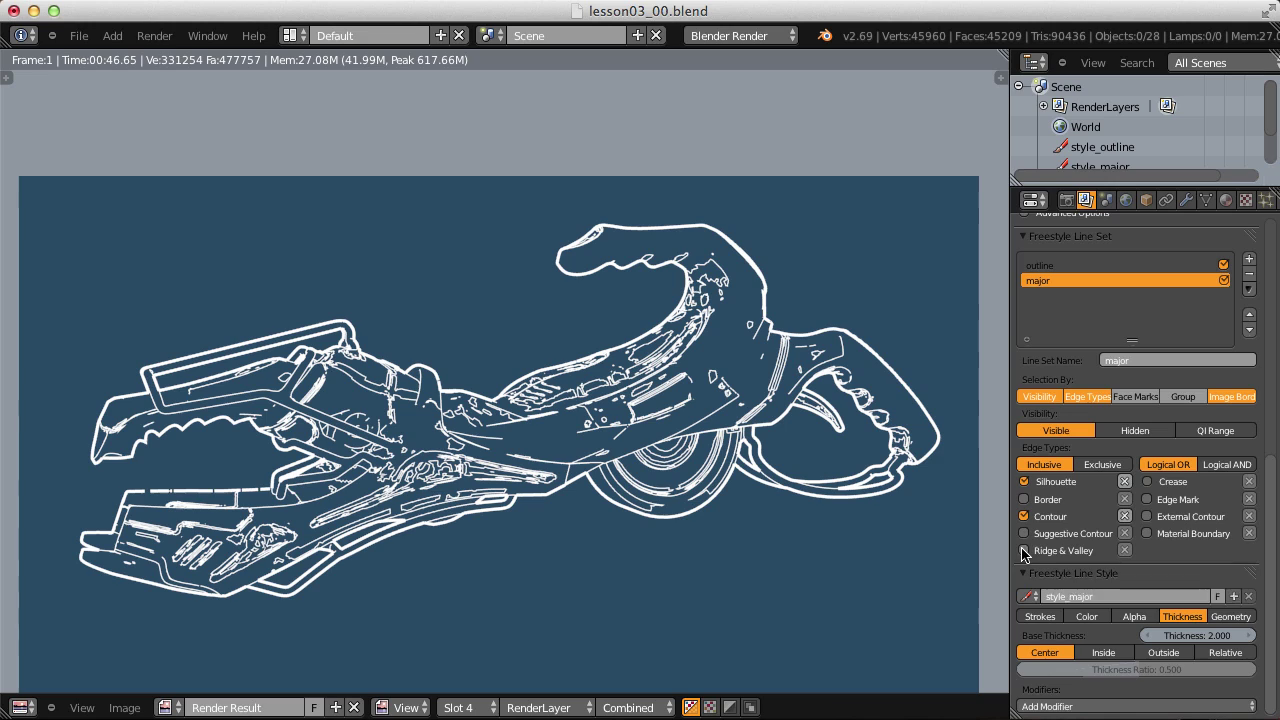
pyautogui.click(1147, 481)
pyautogui.moveTo(1272, 497); pyautogui.dragTo(1276, 420)
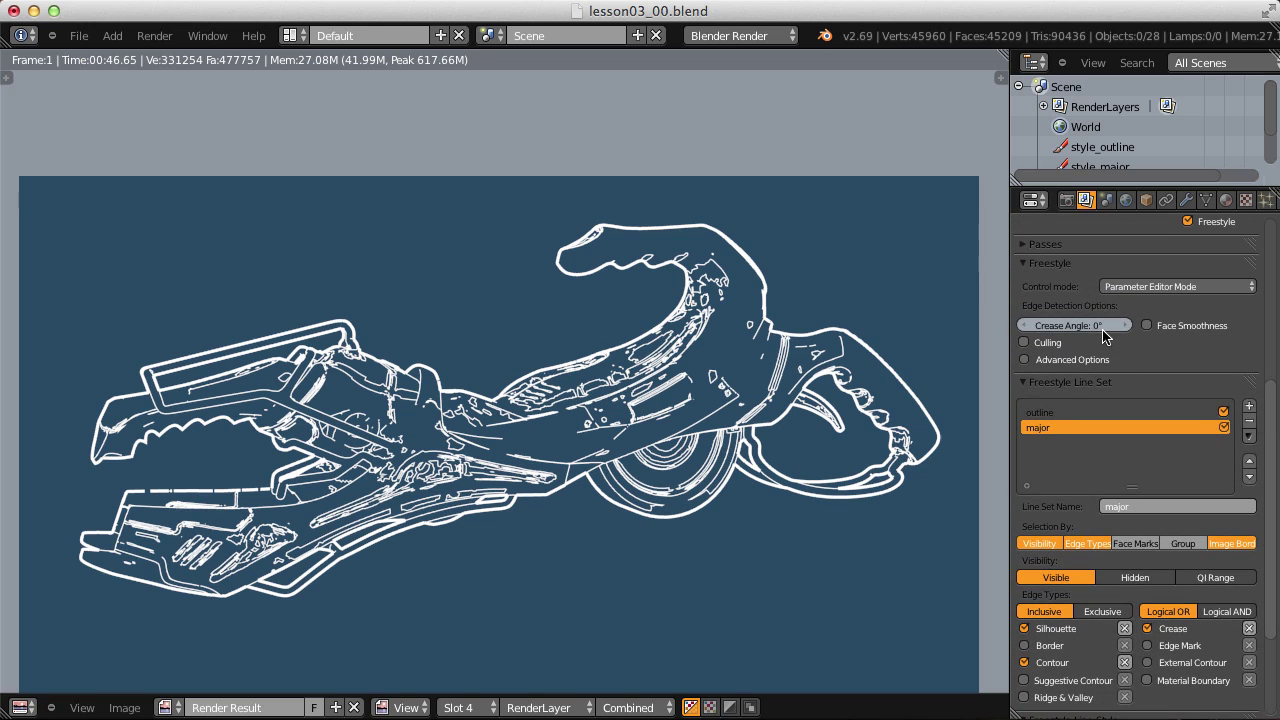
pyautogui.click(1075, 329)
pyautogui.write('150')
pyautogui.press('Return')
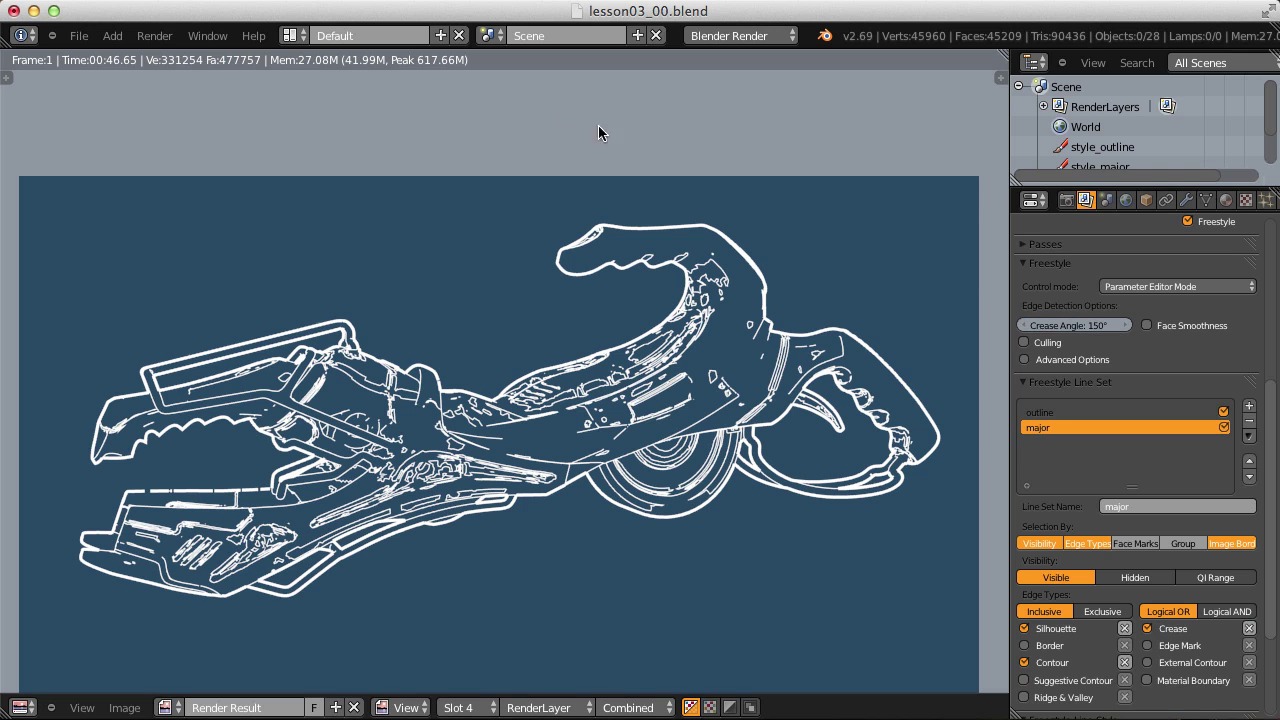
pyautogui.click(160, 38)
pyautogui.click(180, 56)
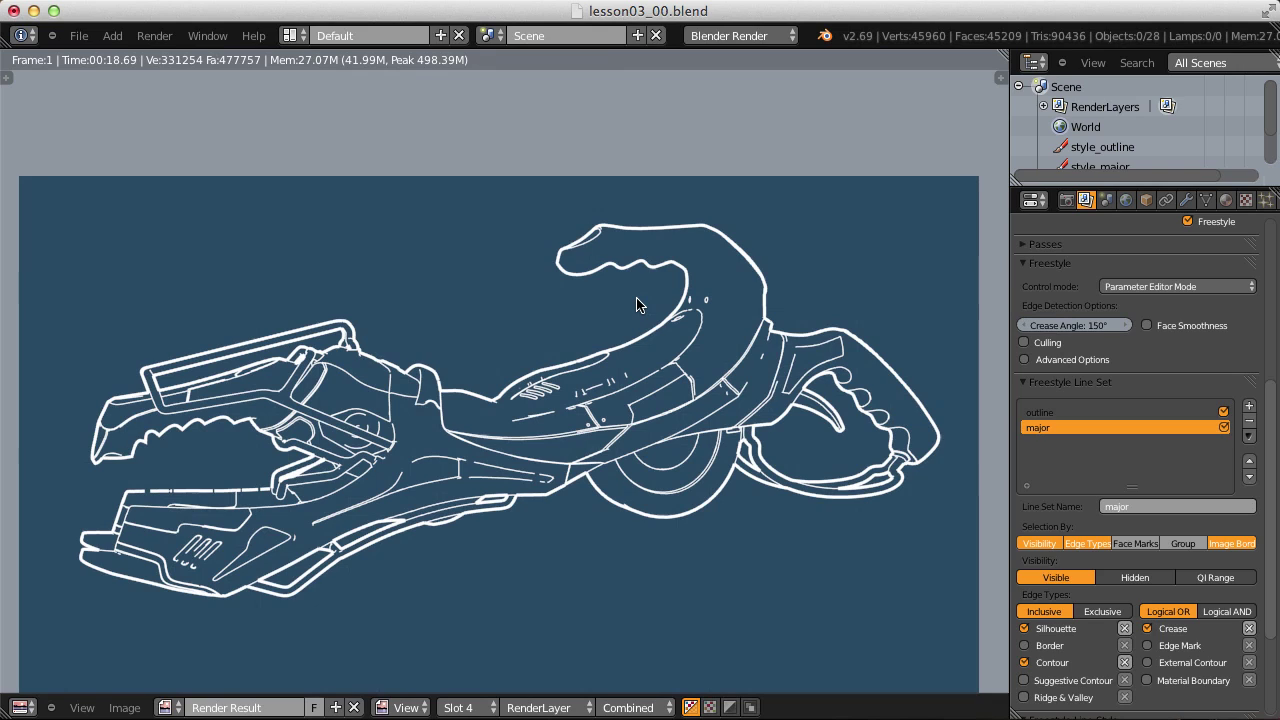
# Compare with the previous render and change the crease angle to 160°
pyautogui.press('j')
pyautogui.press('j')
pyautogui.press('j')
pyautogui.press('j')
pyautogui.press('j')
pyautogui.press('j')
pyautogui.press('j')
pyautogui.press('j')
pyautogui.click(1065, 325)
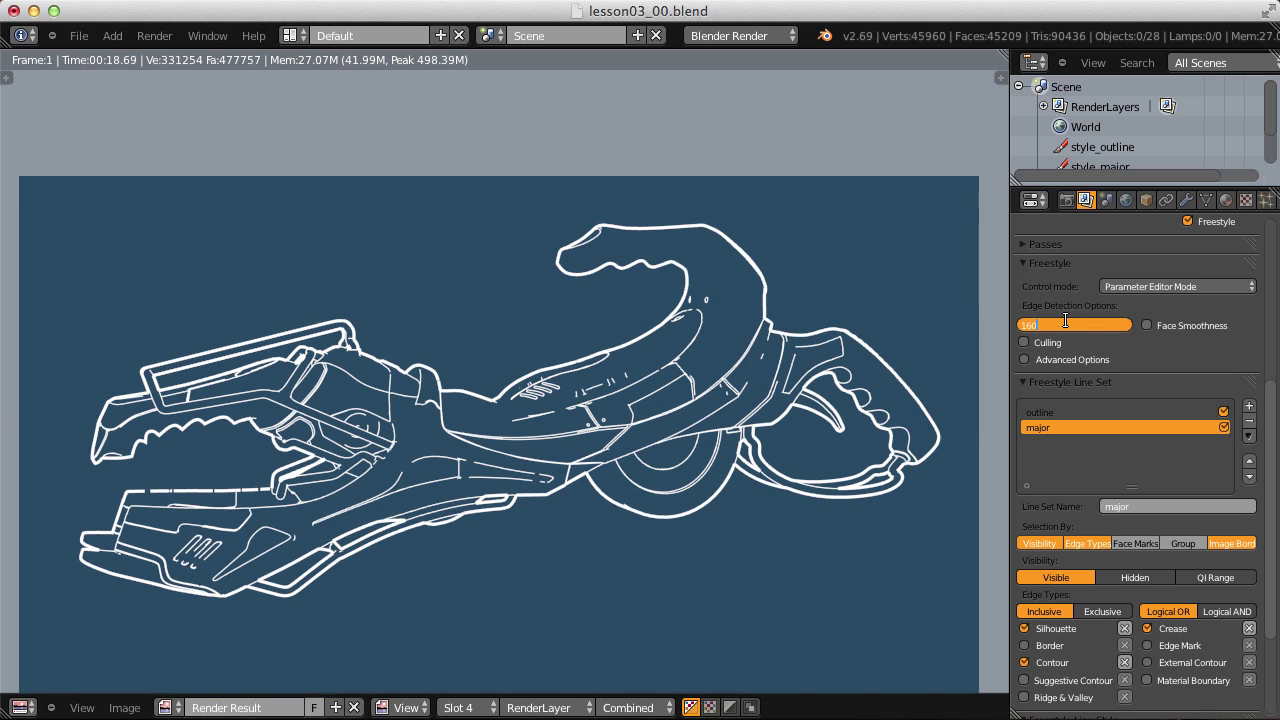
pyautogui.press('Return')
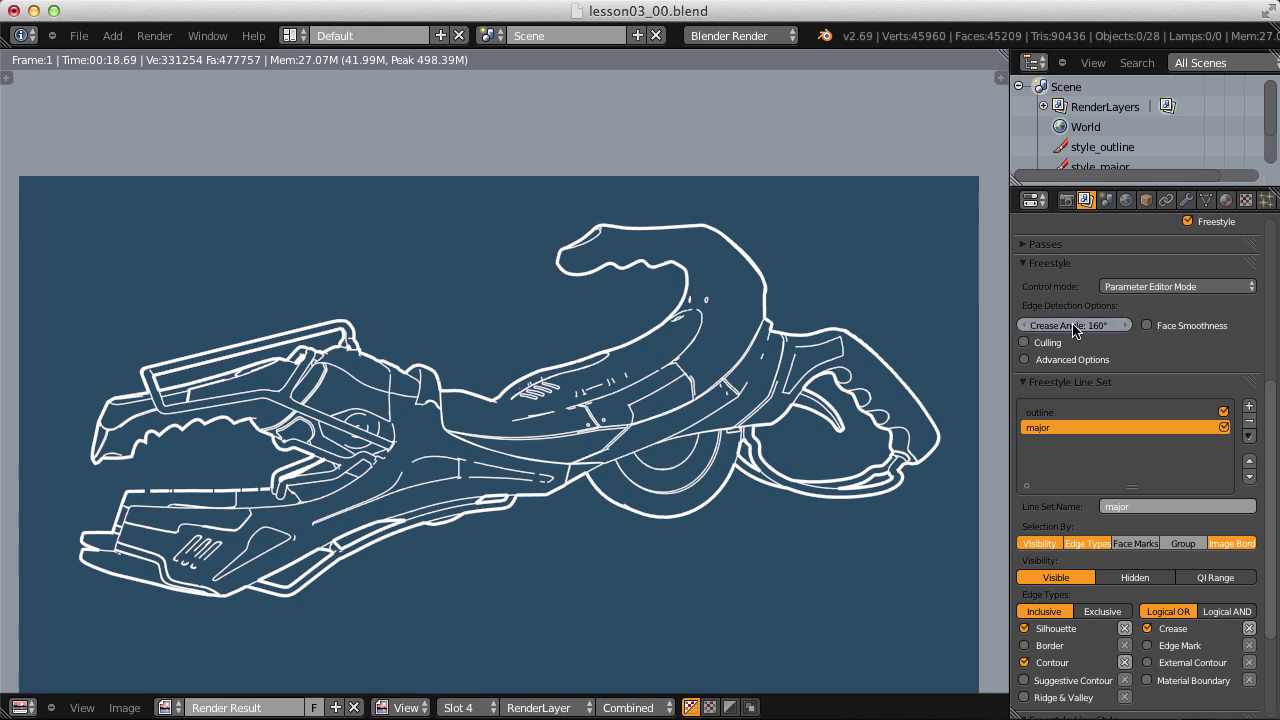
# Render the 160° crease-angle result into empty slot 5
pyautogui.click(460, 707)
pyautogui.click(458, 600)
pyautogui.click(155, 35)
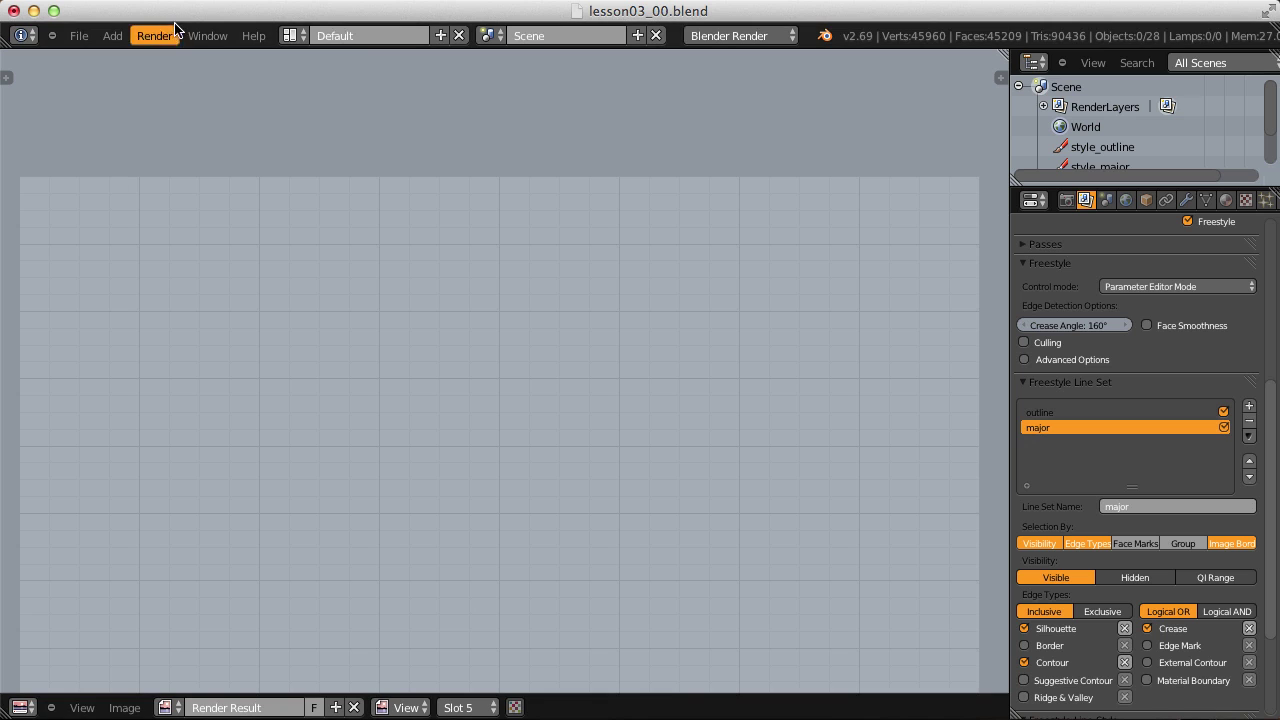
pyautogui.click(166, 55)
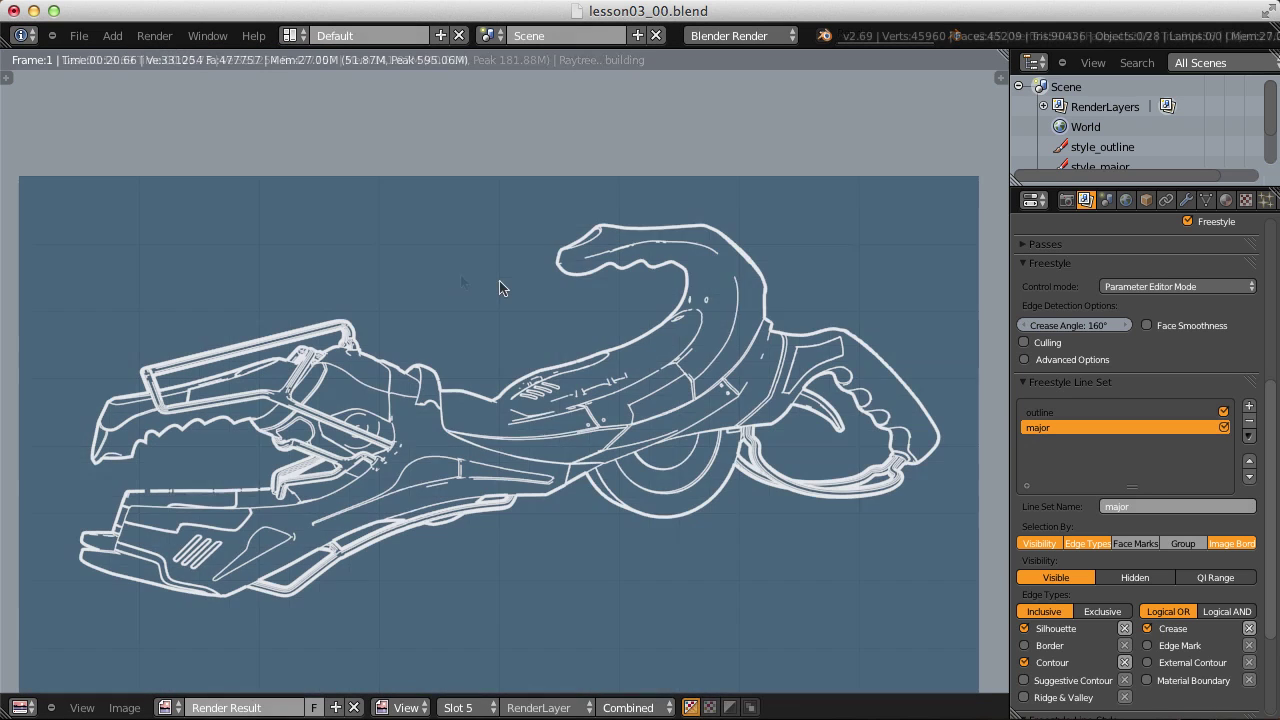
# Compare the new render with the previous one, then raise the crease angle to 170°
pyautogui.press('j')
pyautogui.press('j')
pyautogui.press('j')
pyautogui.press('j')
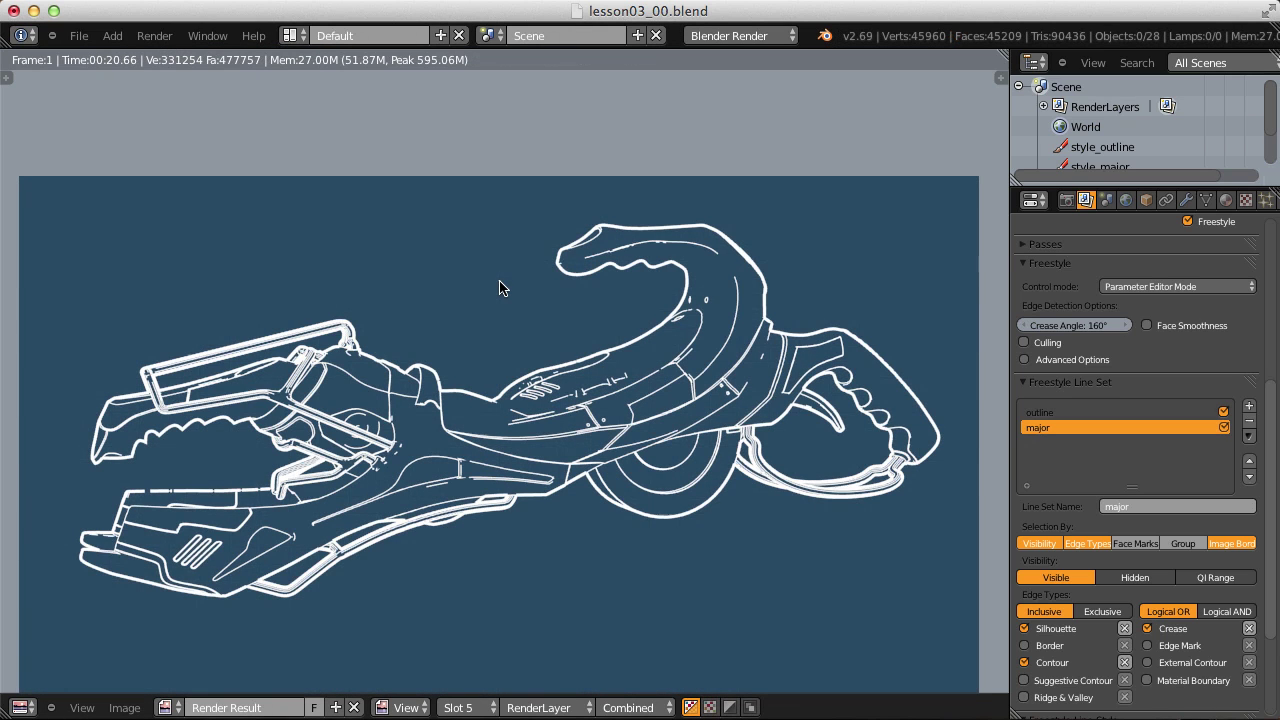
pyautogui.press('j')
pyautogui.press('j')
pyautogui.press('j')
pyautogui.press('j')
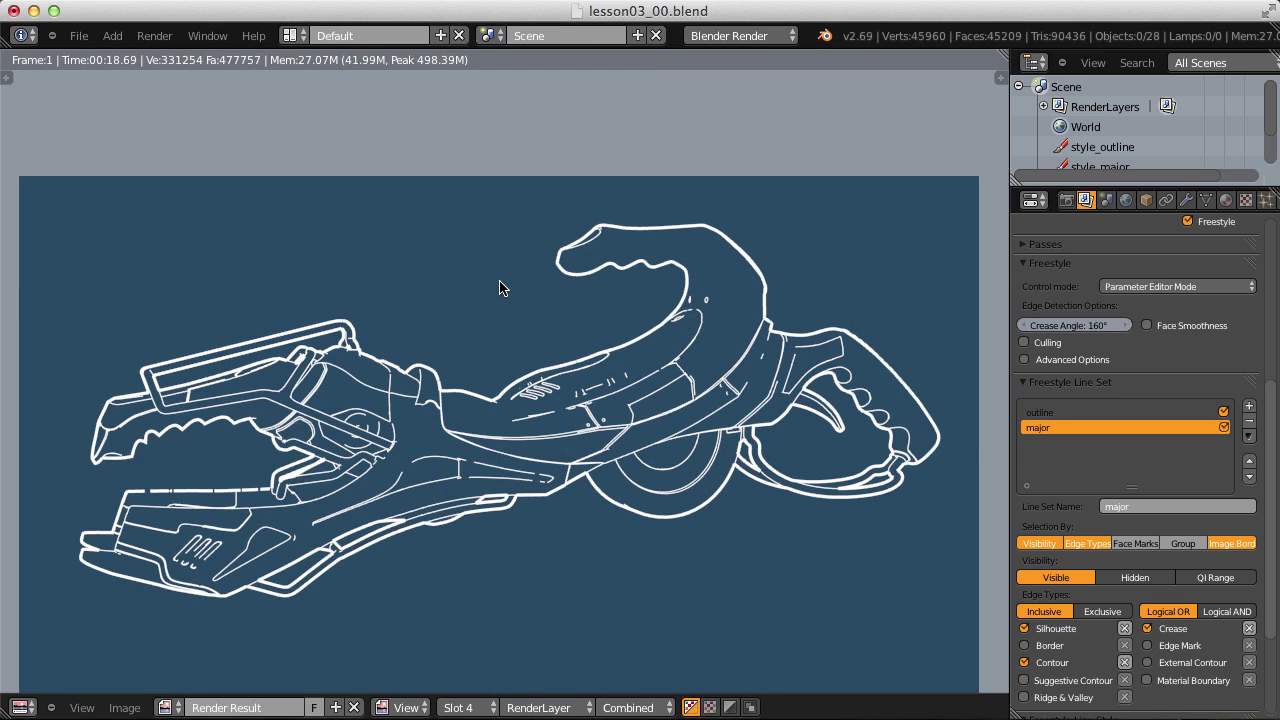
pyautogui.press('j')
pyautogui.press('j')
pyautogui.press('j')
pyautogui.press('j')
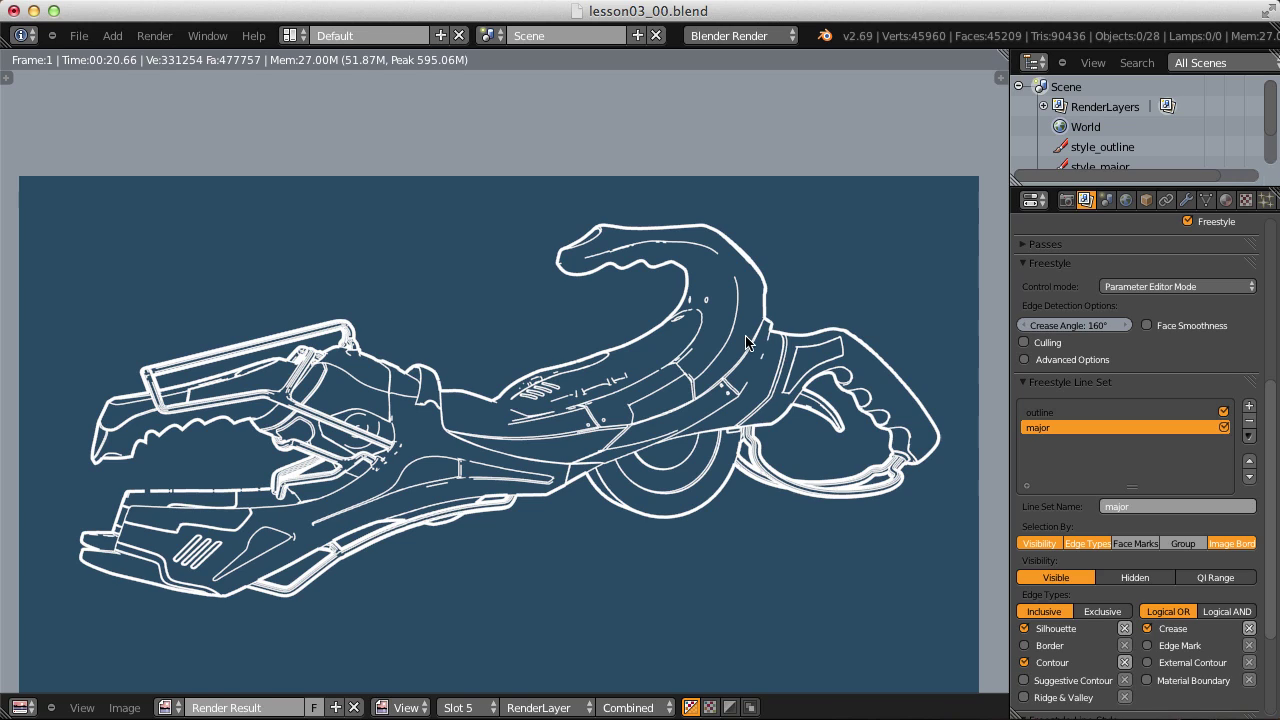
pyautogui.click(1058, 322)
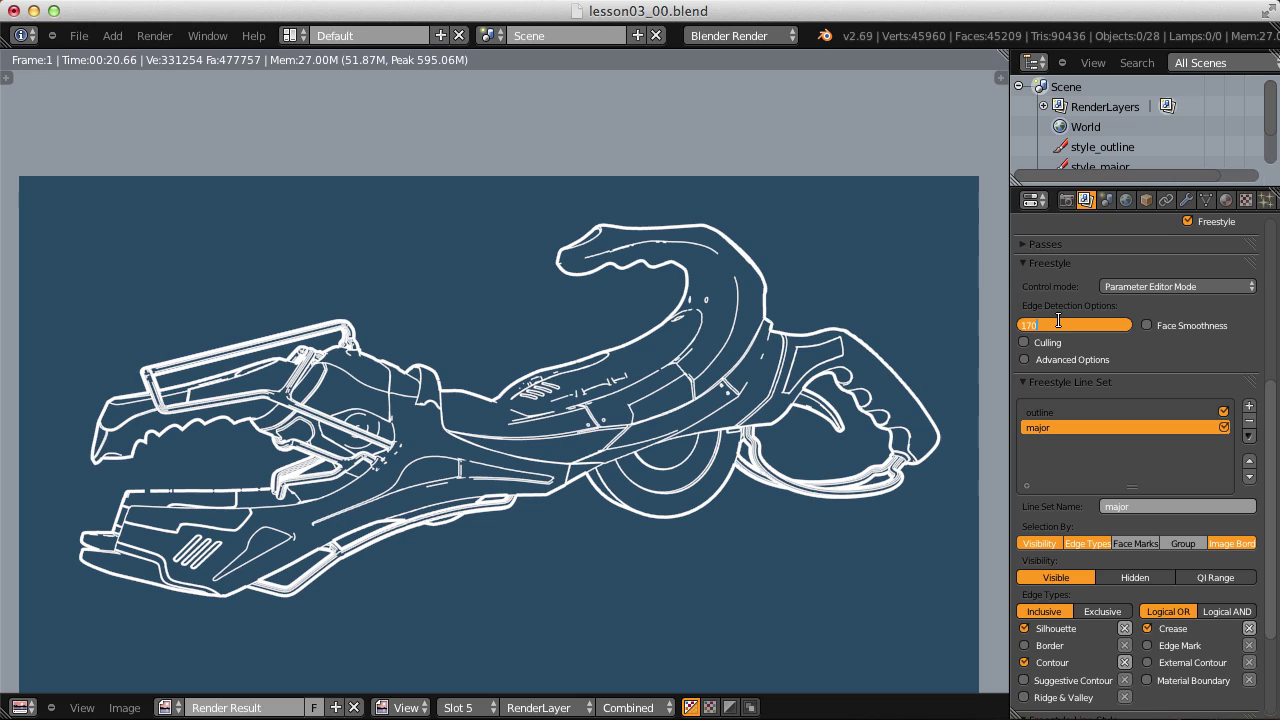
pyautogui.press('Return')
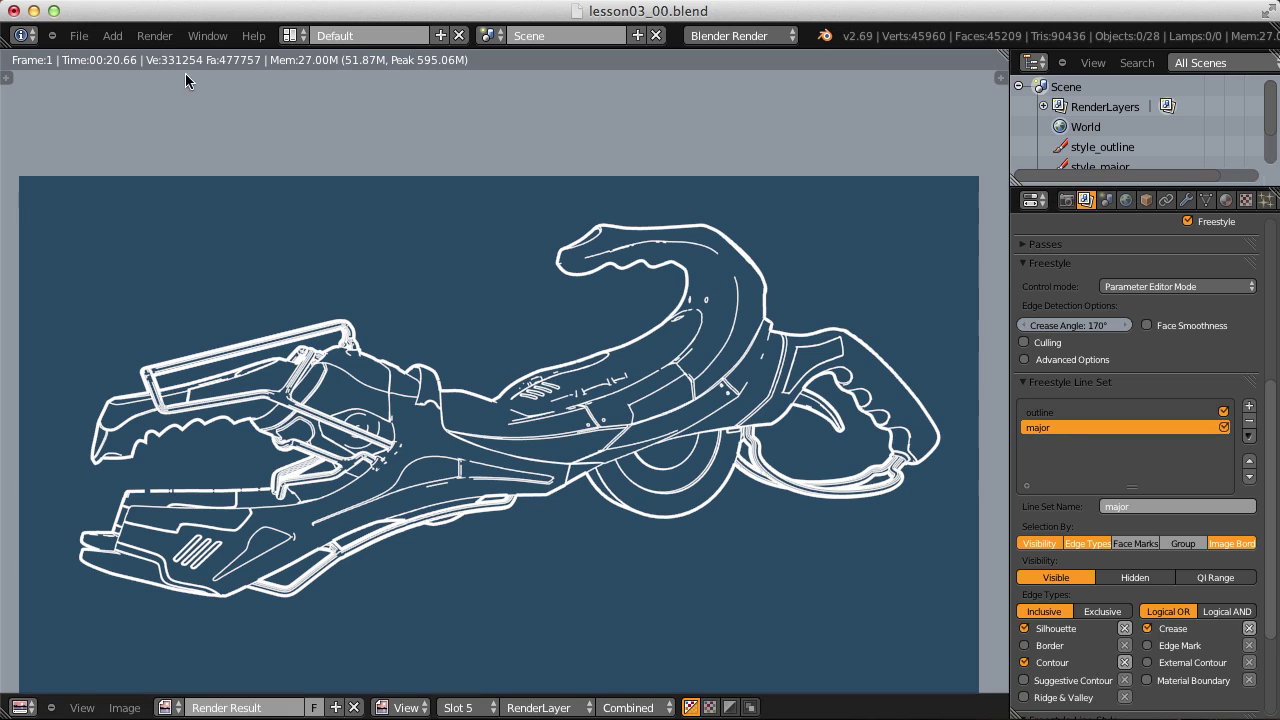
# Render the 170° crease-angle frame into empty slot 6
pyautogui.click(460, 707)
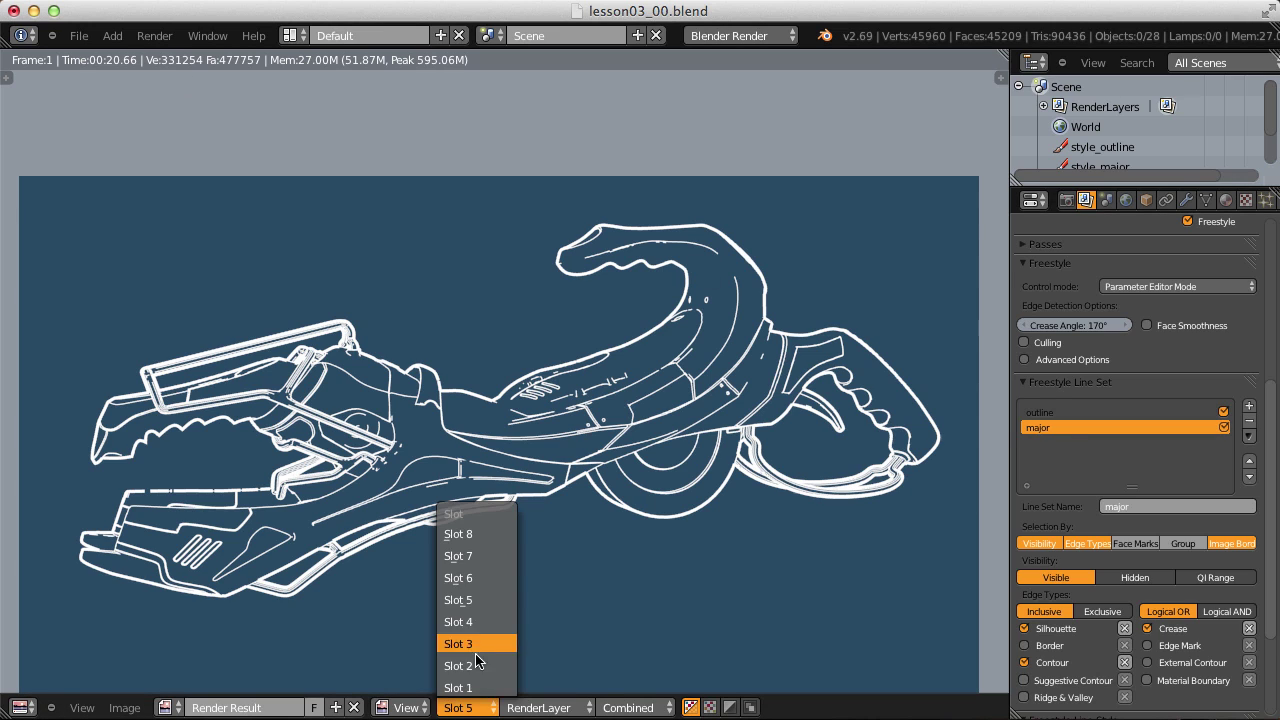
pyautogui.click(488, 579)
pyautogui.click(154, 35)
pyautogui.click(160, 57)
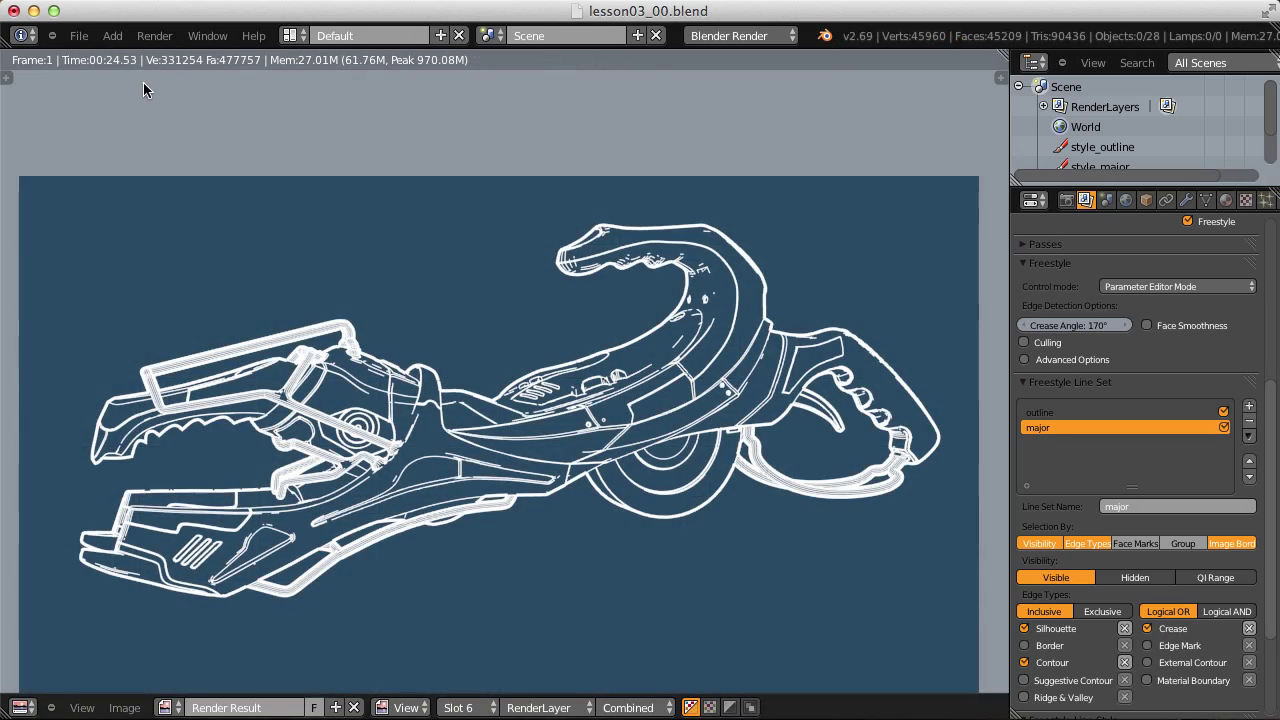
# Zoom and pan the render to inspect the line detail on the hook and claw
pyautogui.scroll(3, 30, 450)
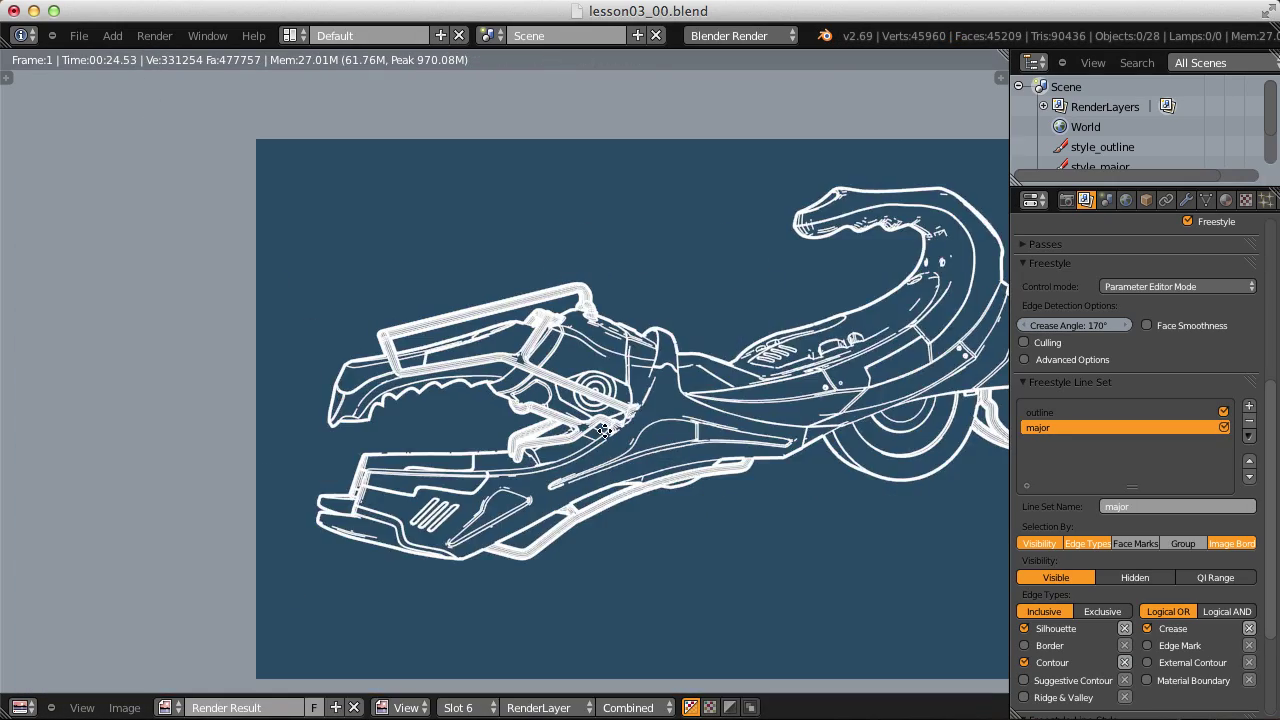
pyautogui.scroll(-5, 930, 325)
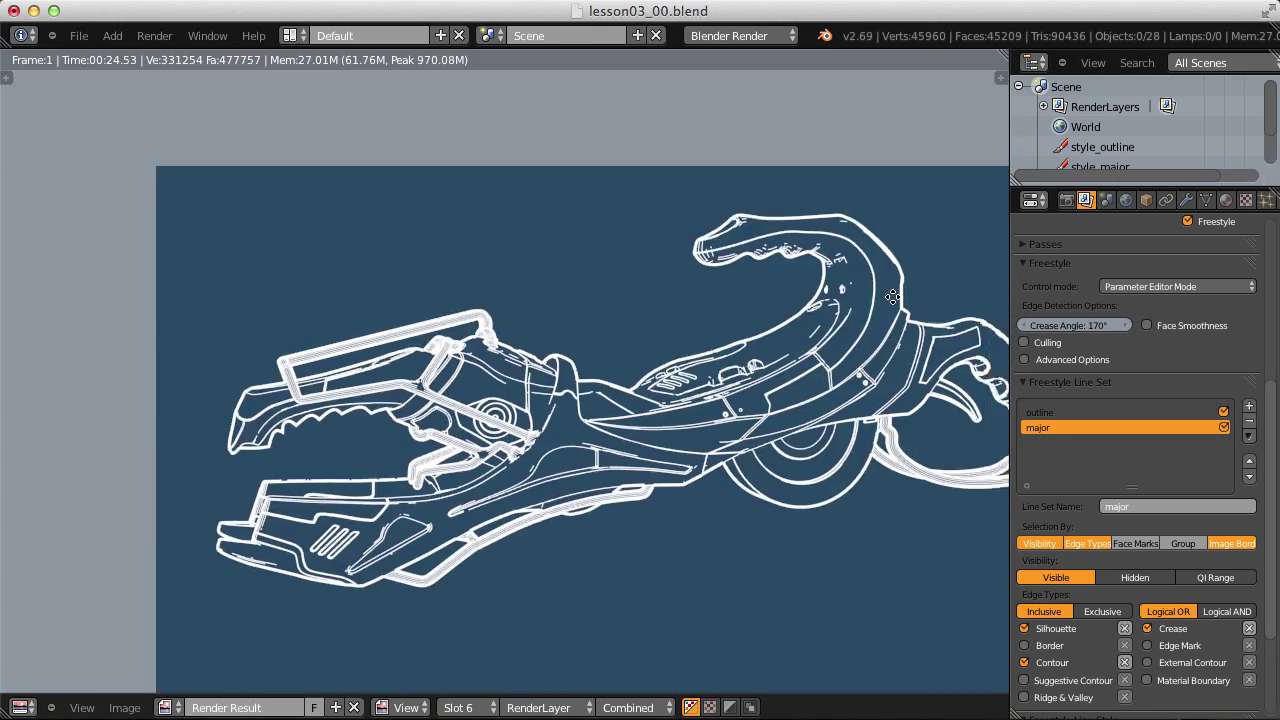
pyautogui.scroll(6, 632, 375)
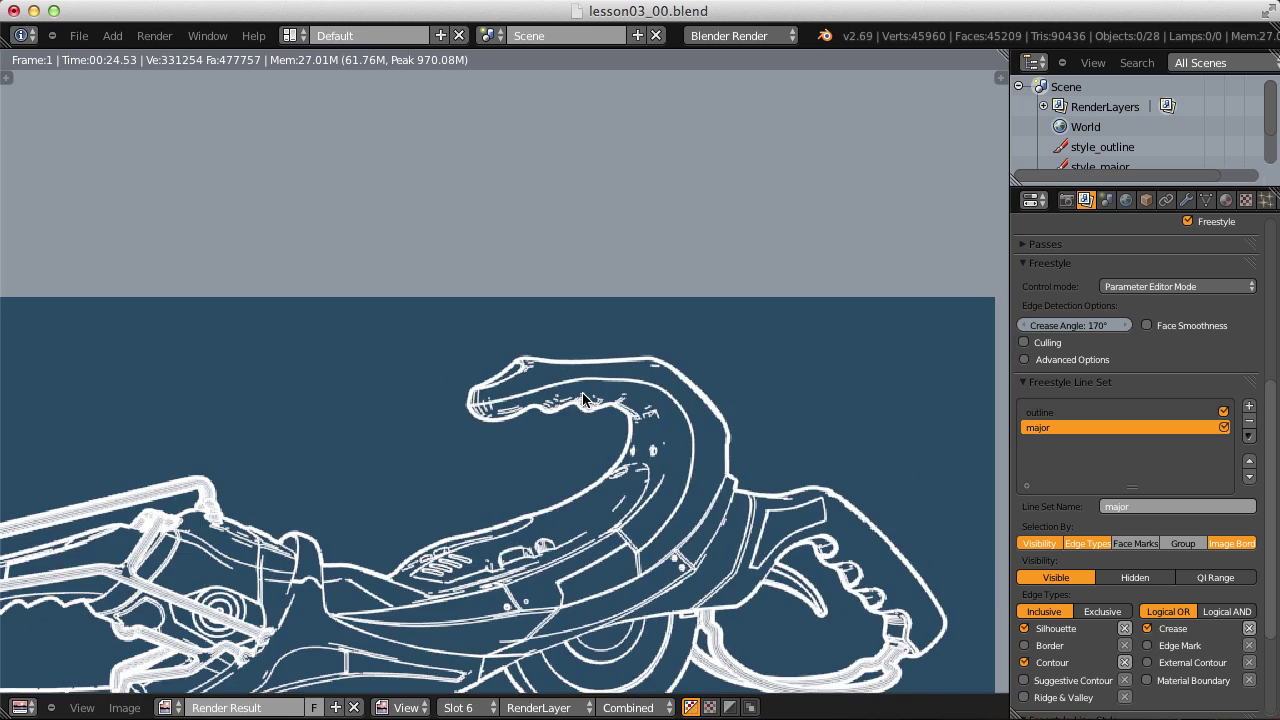
pyautogui.moveTo(532, 388); pyautogui.dragTo(520, 380, button='middle')
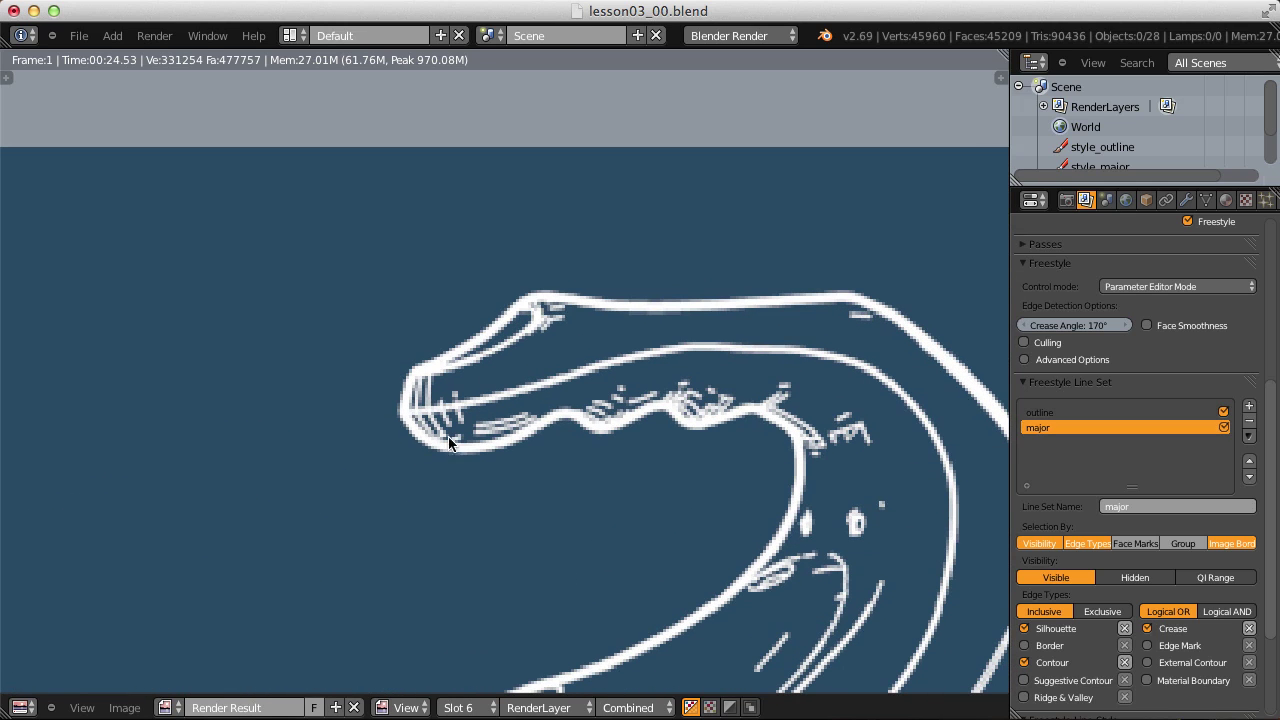
pyautogui.scroll(-4, 666, 443)
pyautogui.moveTo(630, 222); pyautogui.dragTo(506, 331, button='middle')
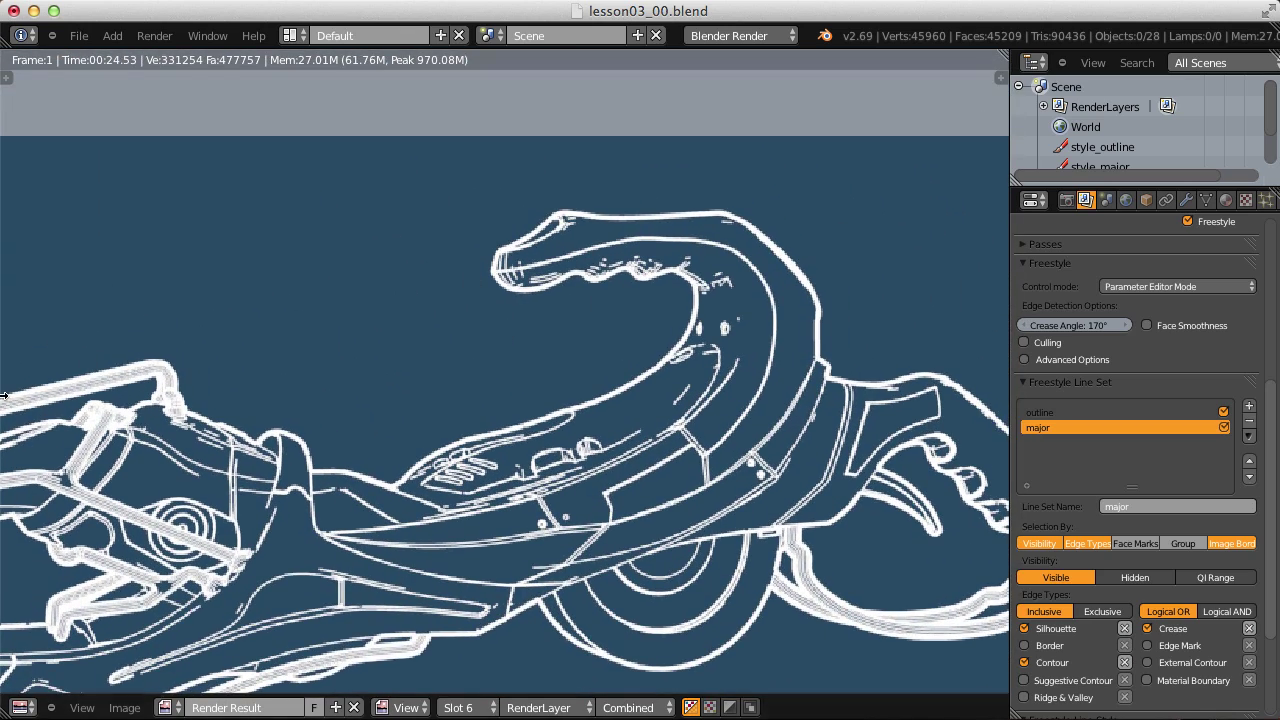
pyautogui.scroll(2, 400, 340)
pyautogui.scroll(2, 476, 318)
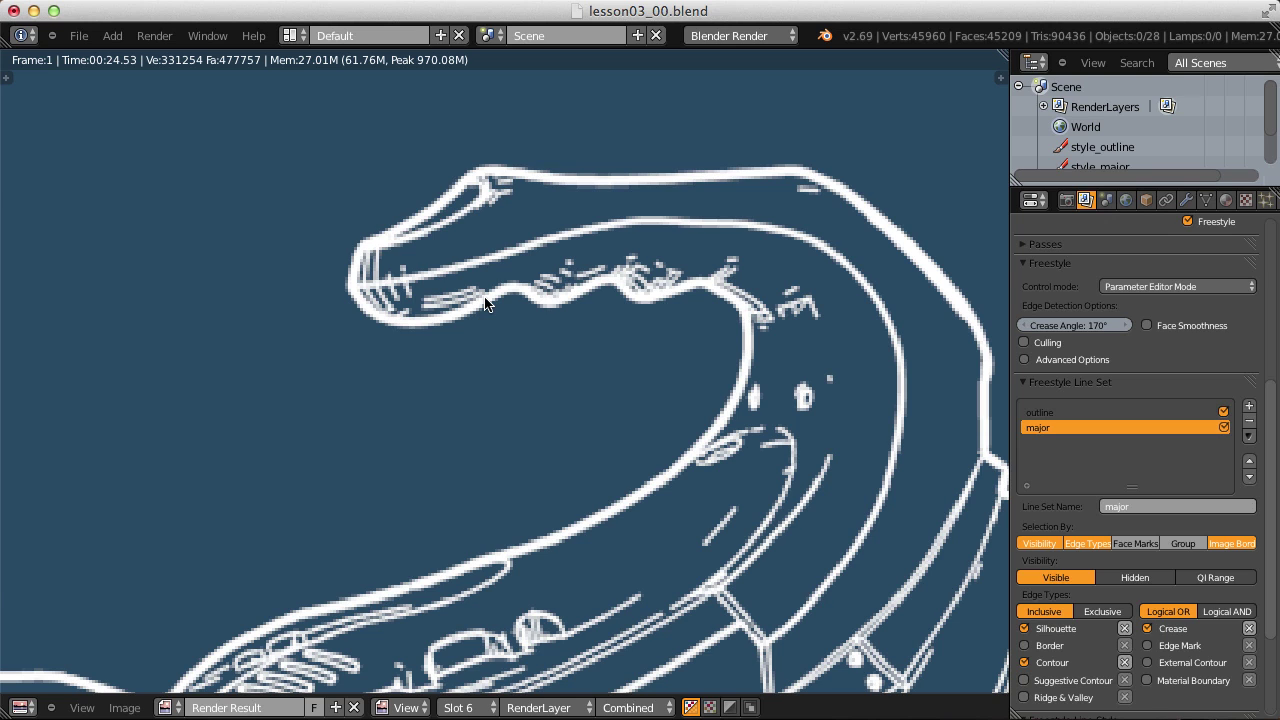
pyautogui.scroll(-5, 483, 297)
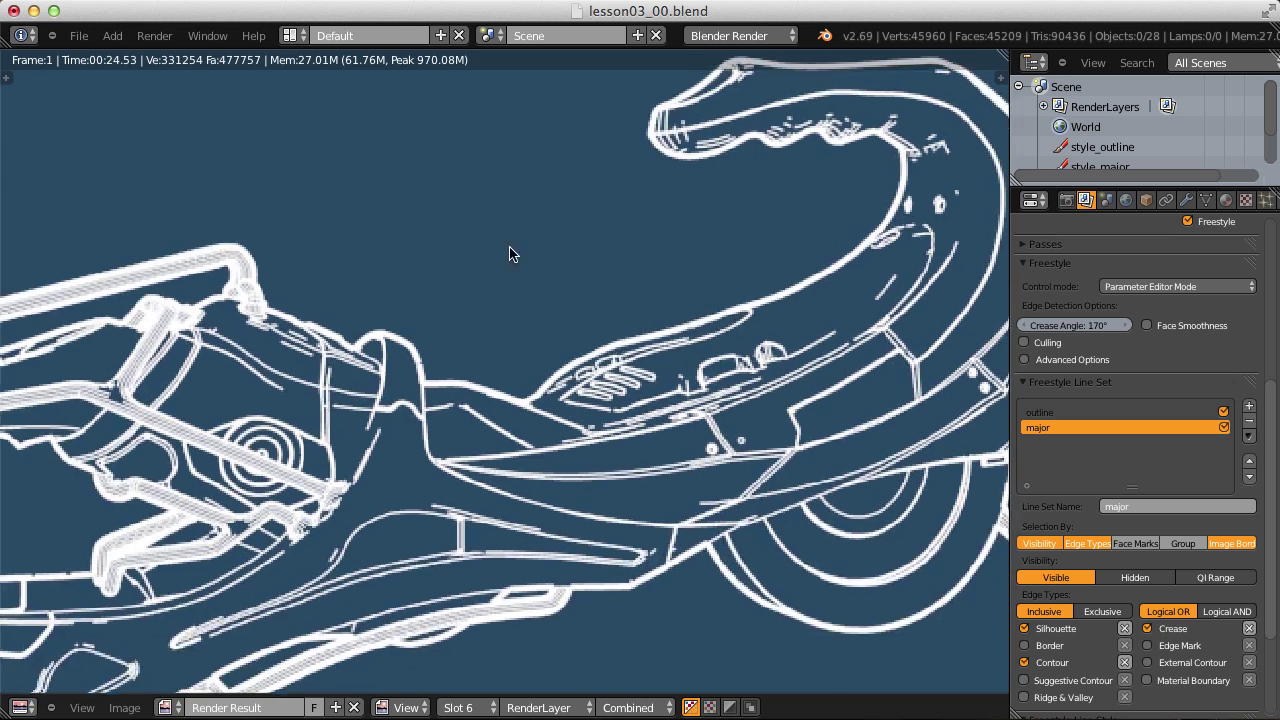
pyautogui.moveTo(380, 390); pyautogui.dragTo(420, 306, button='middle')
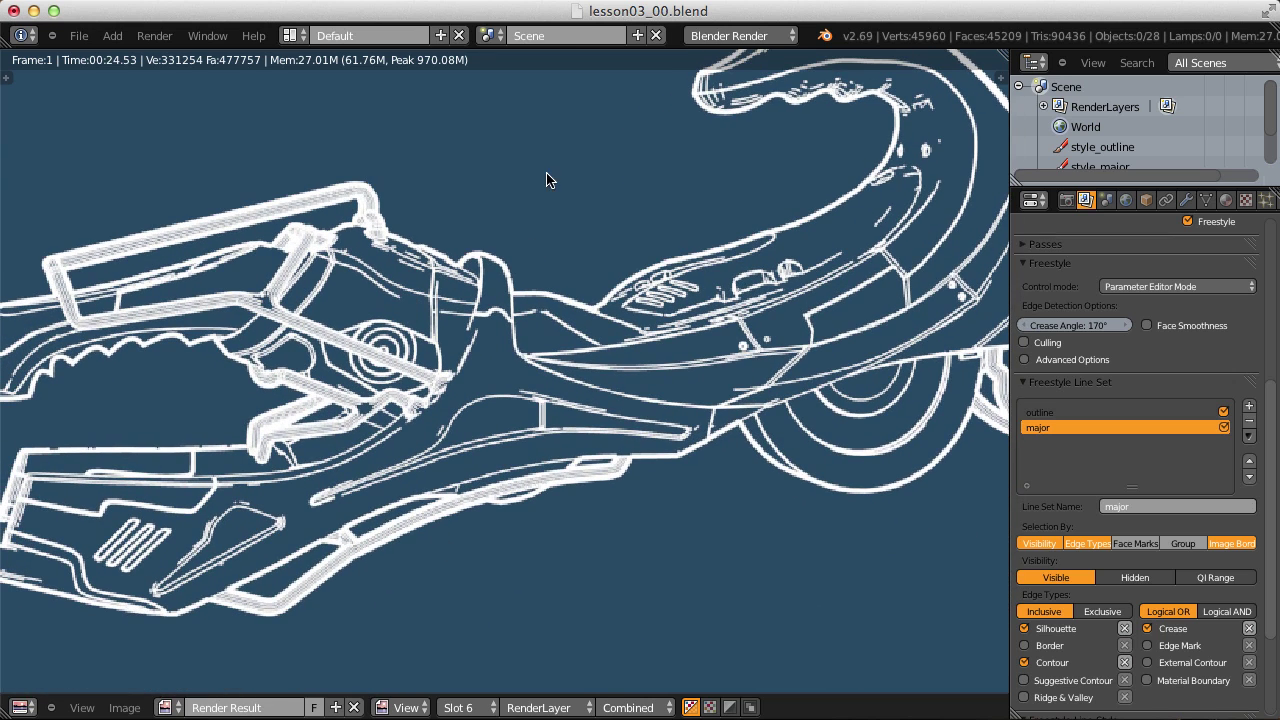
pyautogui.scroll(-4, 546, 180)
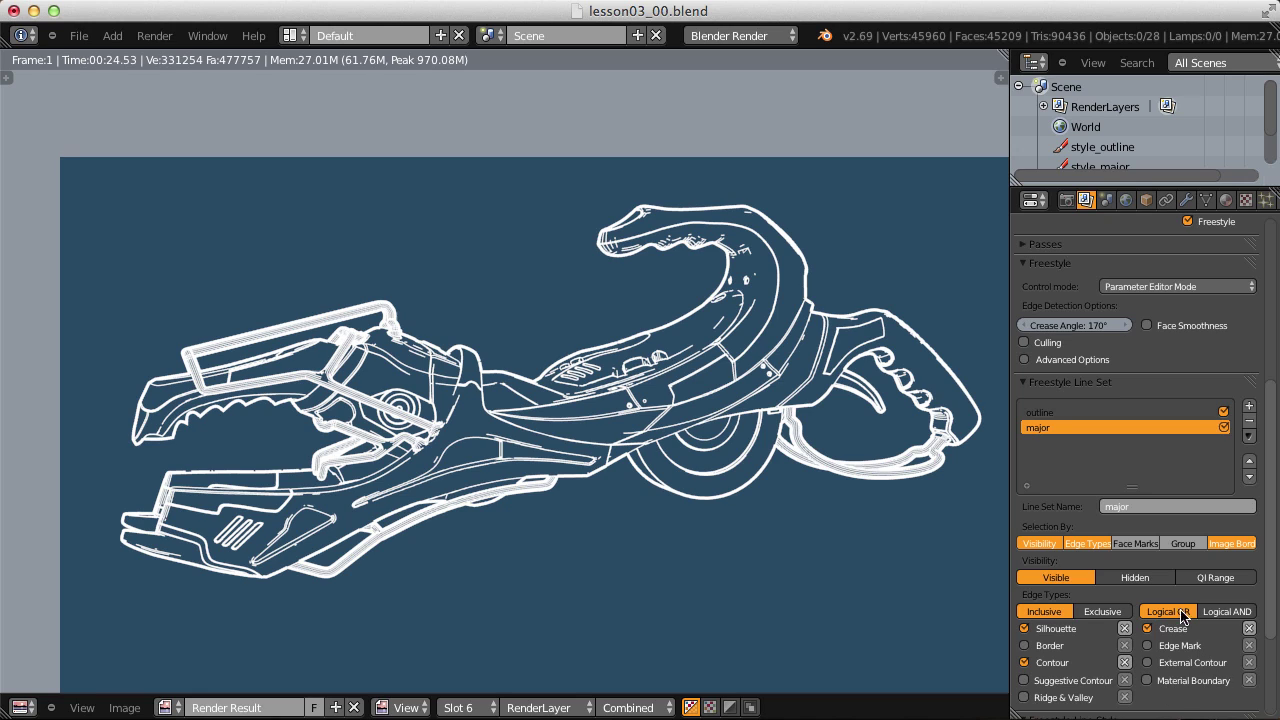
# Select the four rail bar pieces in the 3D view
pyautogui.press('Escape')
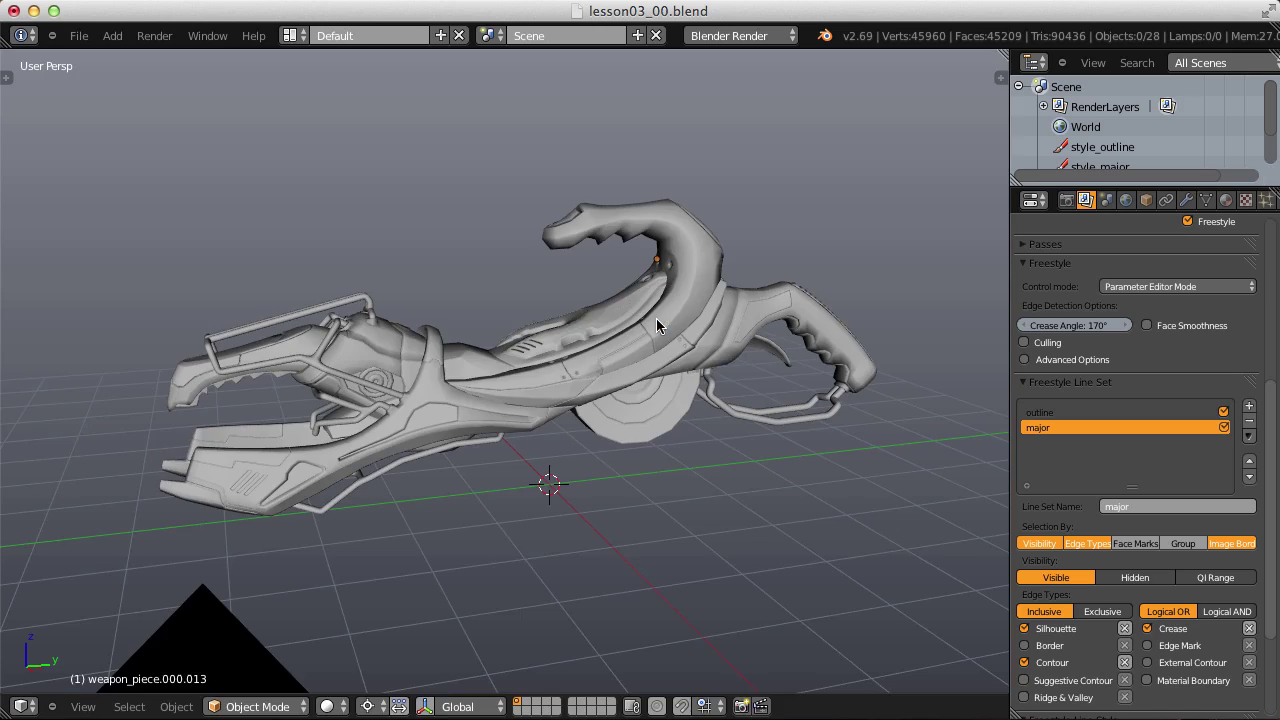
pyautogui.moveTo(617, 328); pyautogui.dragTo(469, 408, button='middle')
pyautogui.rightClick(515, 300)
pyautogui.scroll(2, 469, 408)
pyautogui.keyDown('shift'); pyautogui.rightClick(469, 408); pyautogui.keyUp('shift')
pyautogui.keyDown('shift'); pyautogui.rightClick(491, 551); pyautogui.keyUp('shift')
pyautogui.moveTo(880, 372); pyautogui.dragTo(847, 404, button='middle')
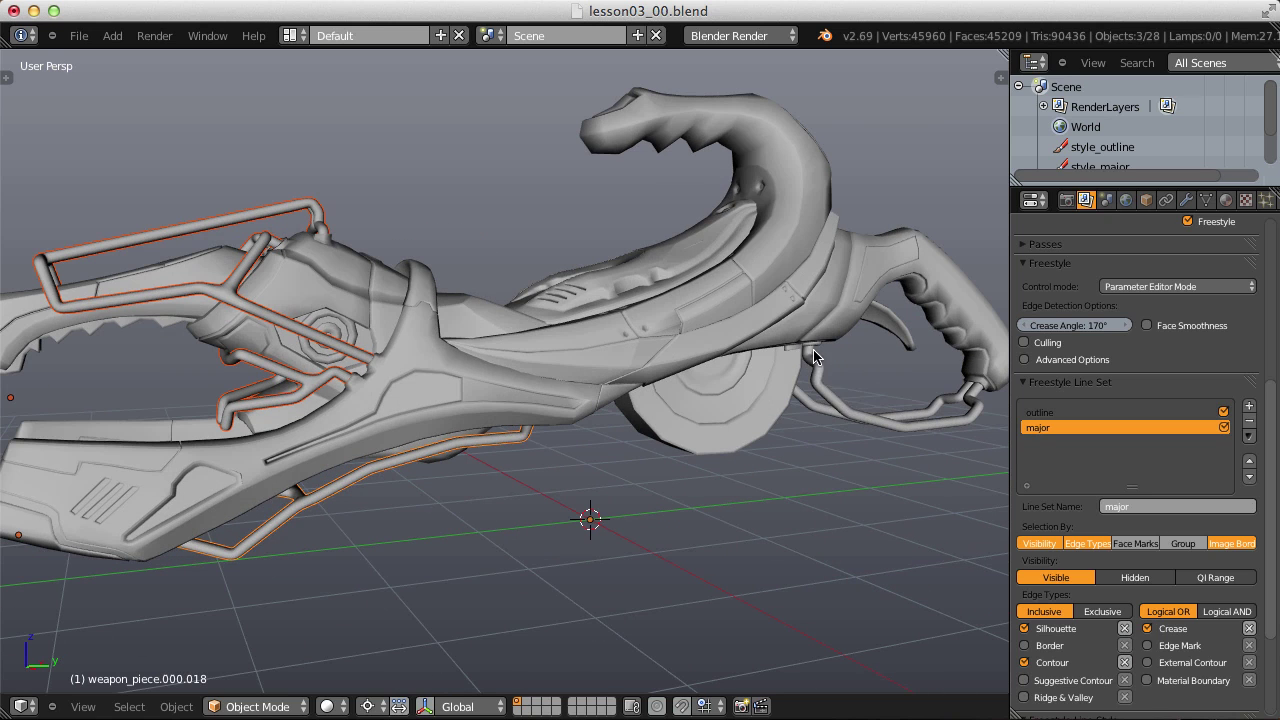
pyautogui.keyDown('shift'); pyautogui.rightClick(860, 400); pyautogui.keyUp('shift')
# Group the selected bar pieces into a new group named 'bars'
pyautogui.hotkey('ctrl', 'g')
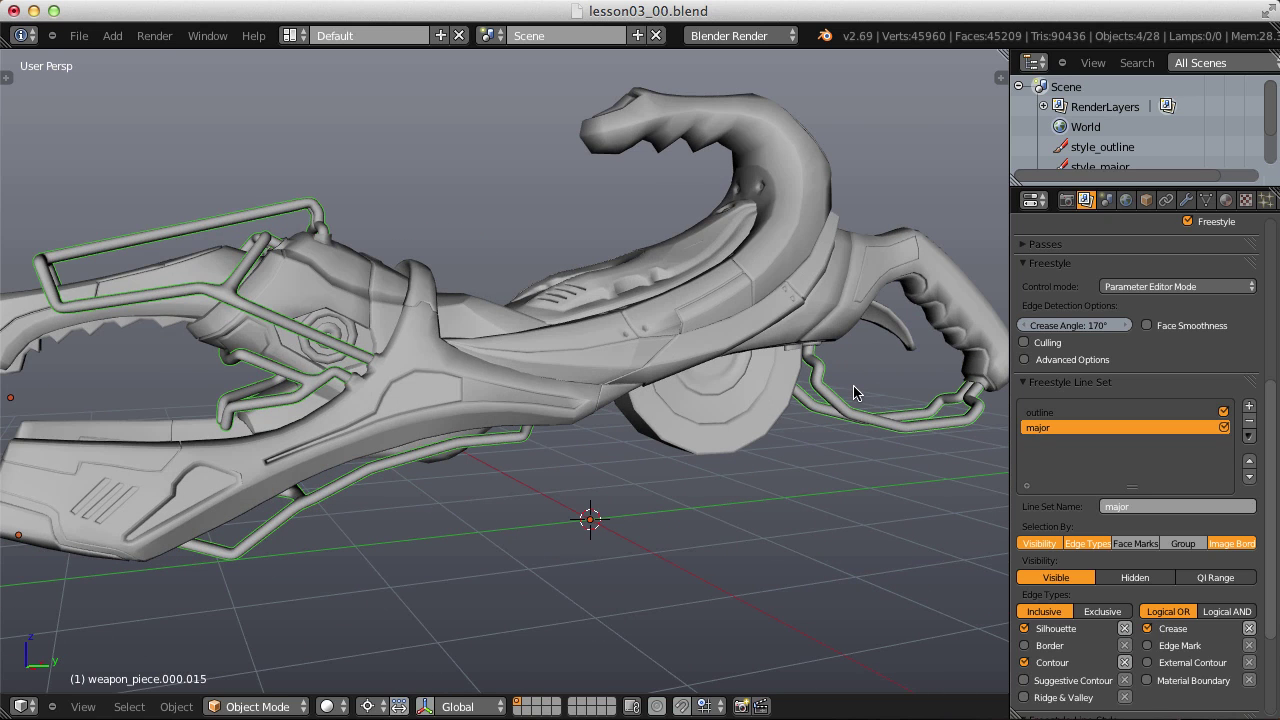
pyautogui.press('t')
pyautogui.click(57, 540)
pyautogui.write('bars')
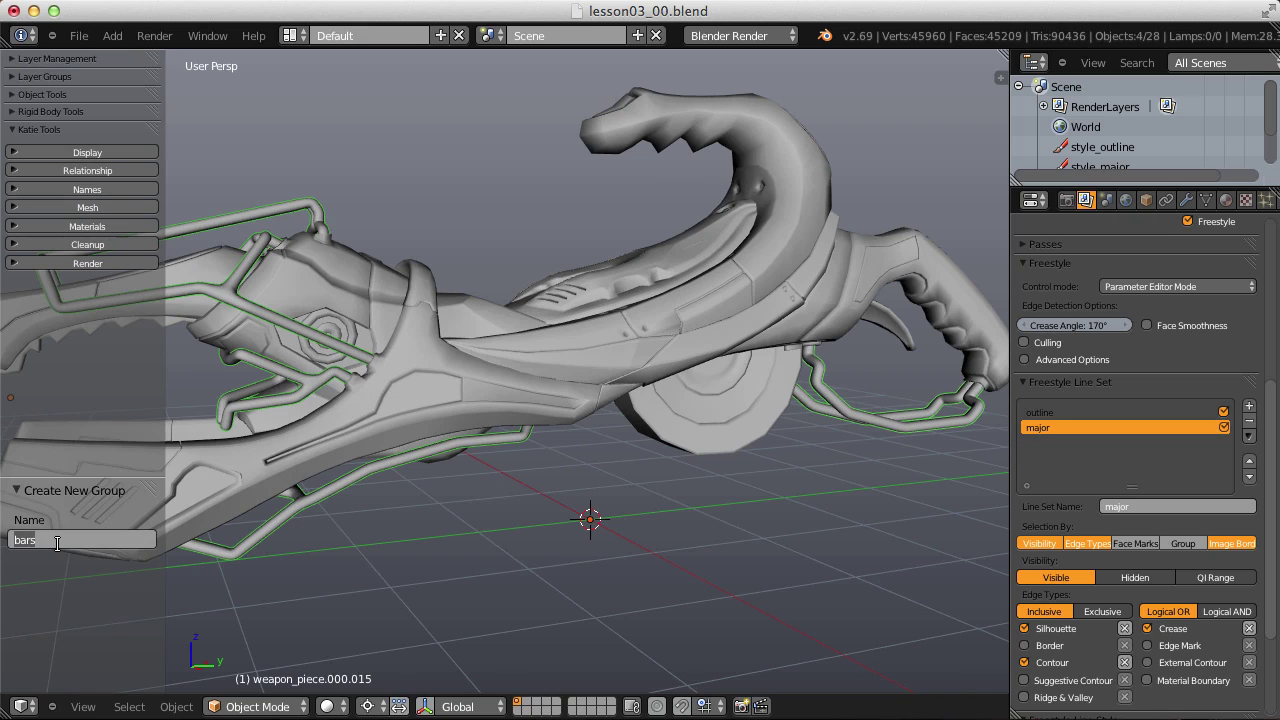
pyautogui.press('BackSpace')
pyautogui.press('BackSpace')
pyautogui.press('BackSpace')
pyautogui.press('Return')
# Make the major line set select by the bars group in Exclusive mode
pyautogui.click(1183, 546)
pyautogui.moveTo(1274, 520); pyautogui.dragTo(1270, 604)
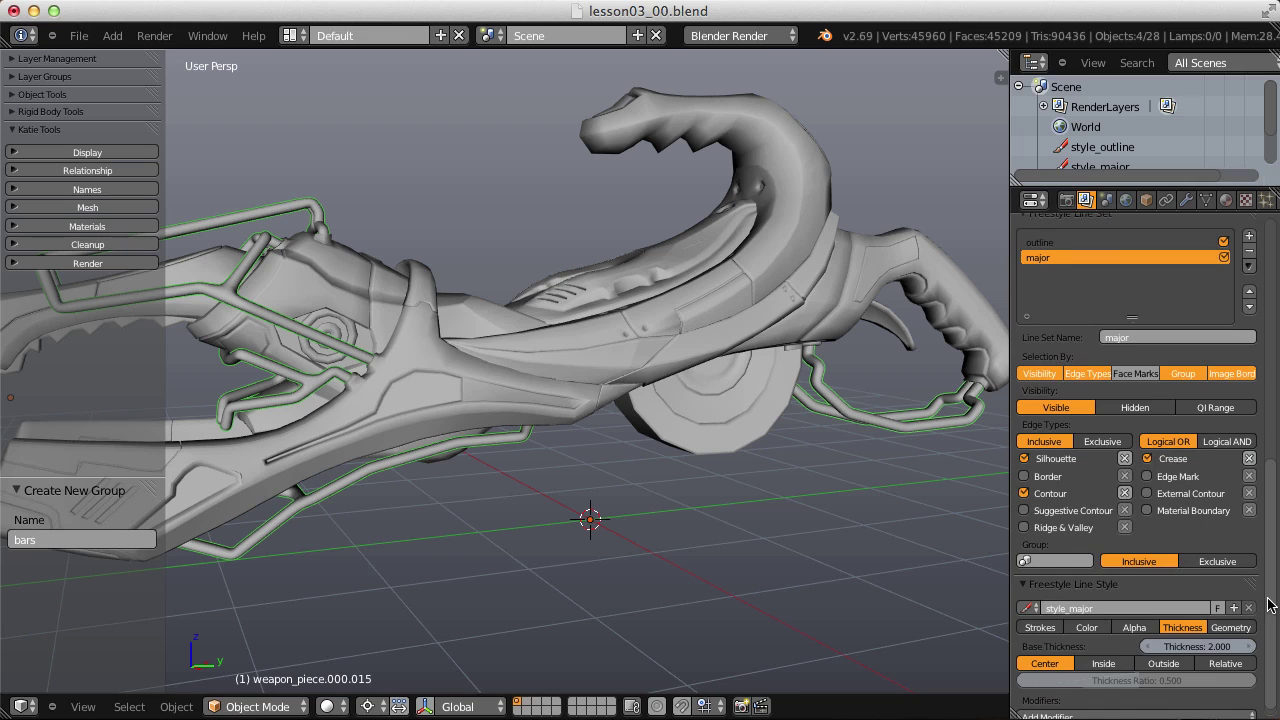
pyautogui.click(1062, 560)
pyautogui.click(1030, 403)
pyautogui.click(1226, 562)
# Render the weapon with the bars group excluded from major lines
pyautogui.click(150, 37)
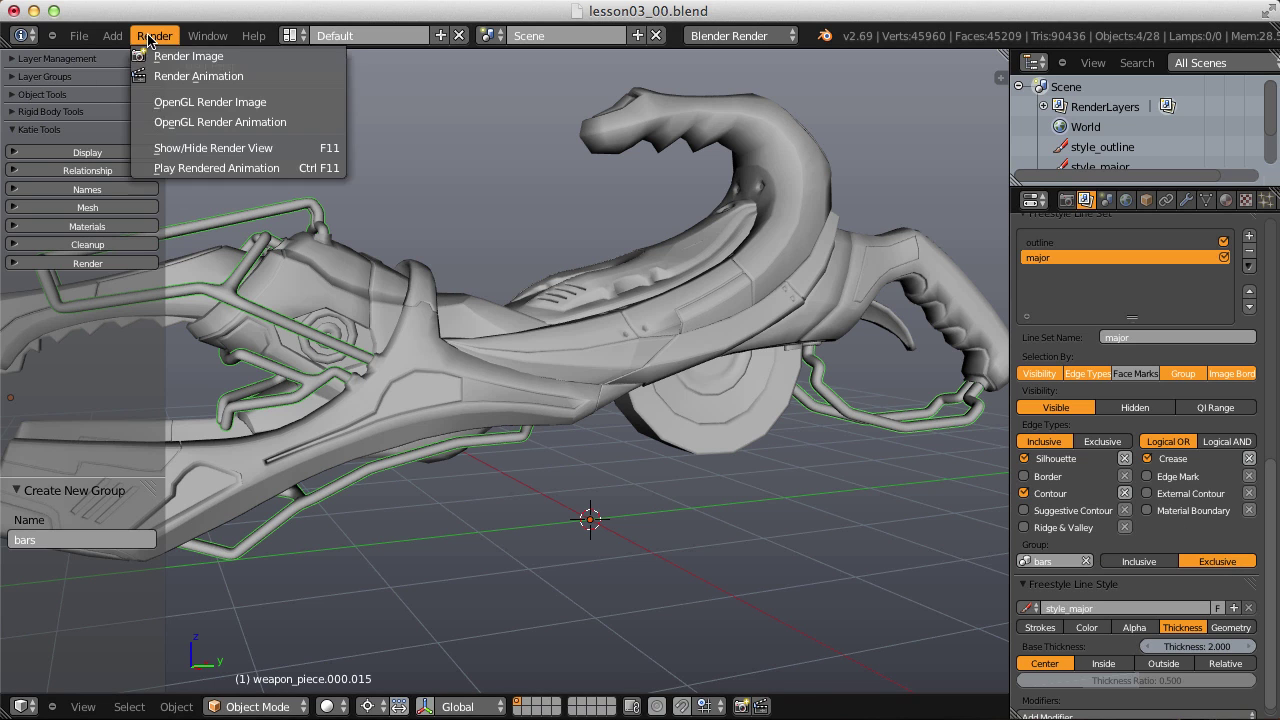
pyautogui.click(188, 56)
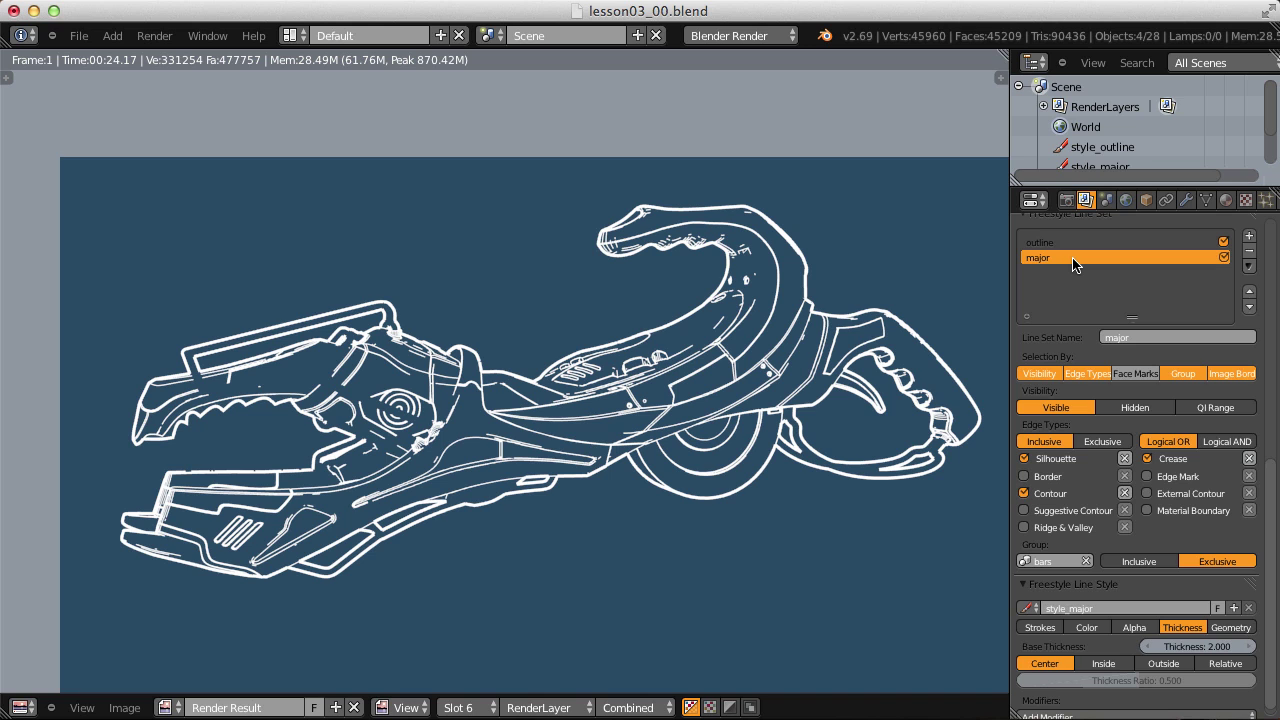
pyautogui.scroll(2, 685, 340)
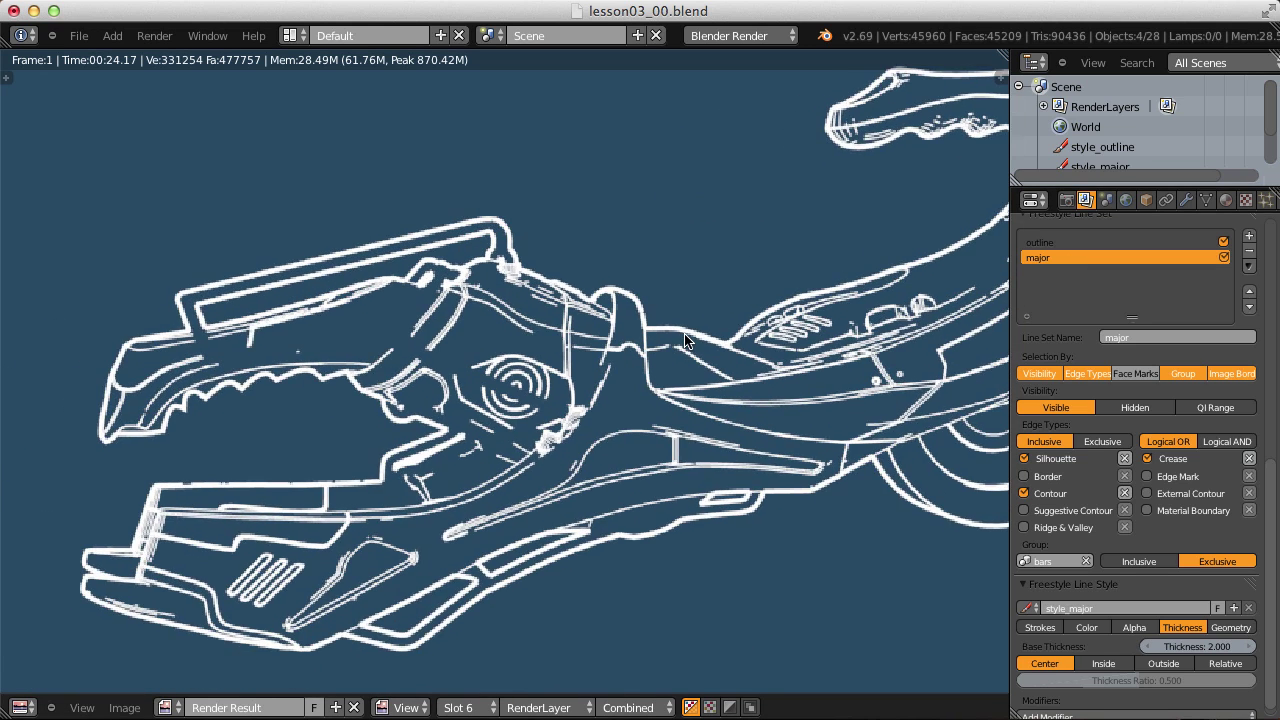
pyautogui.scroll(-2, 685, 340)
pyautogui.scroll(2, 740, 330)
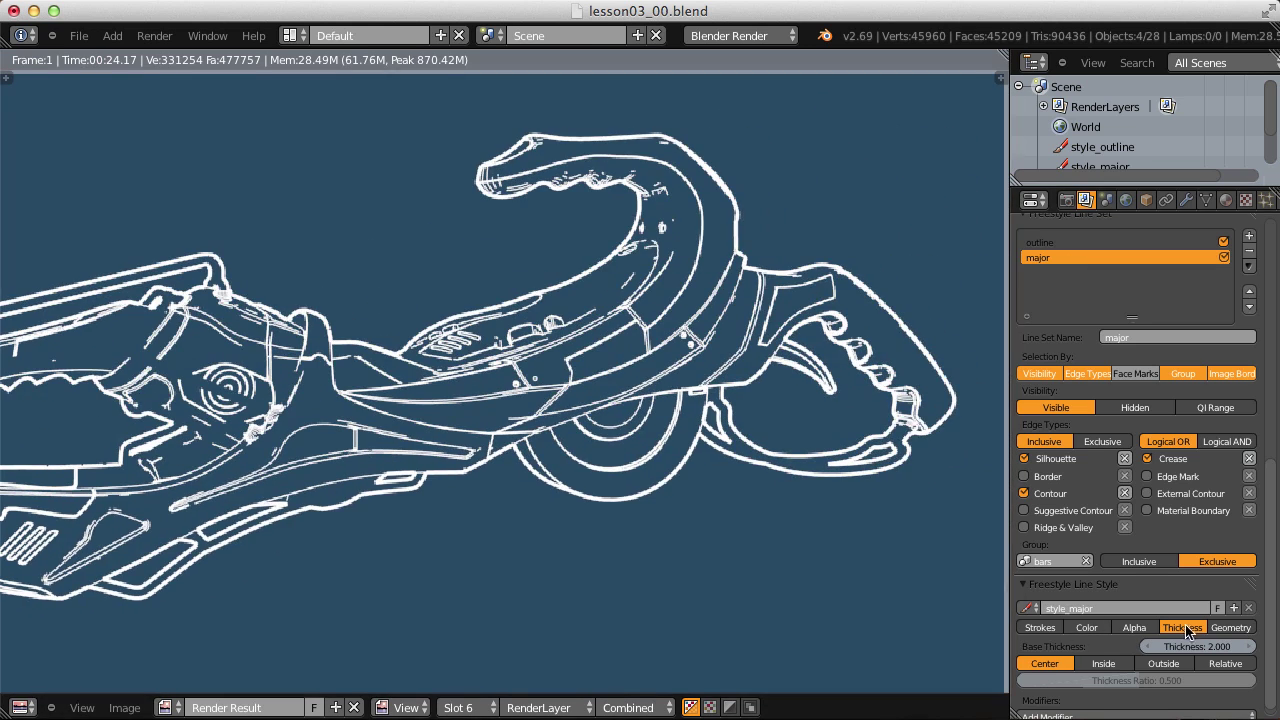
# Set style_major's Base Thickness to 1 and render into slot 7
pyautogui.click(1189, 645)
pyautogui.write('1')
pyautogui.press('Return')
pyautogui.press('F12')
pyautogui.scroll(2, 569, 400)
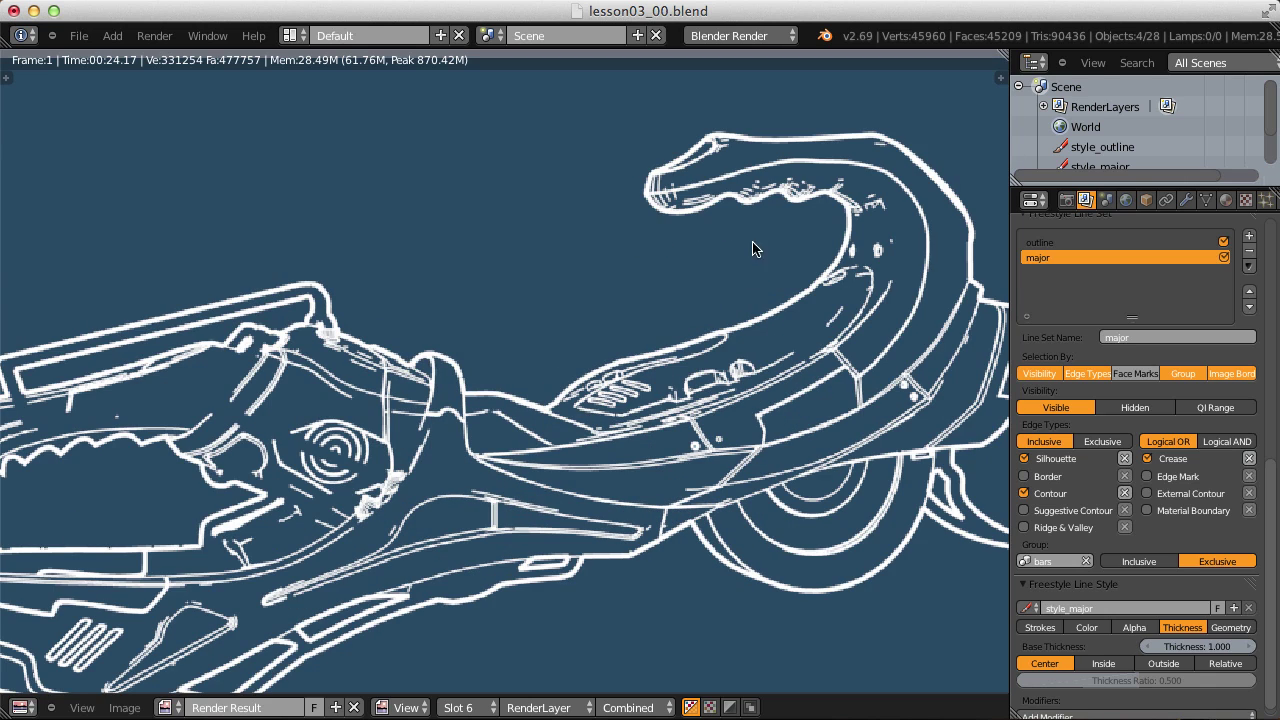
pyautogui.click(456, 707)
pyautogui.click(458, 556)
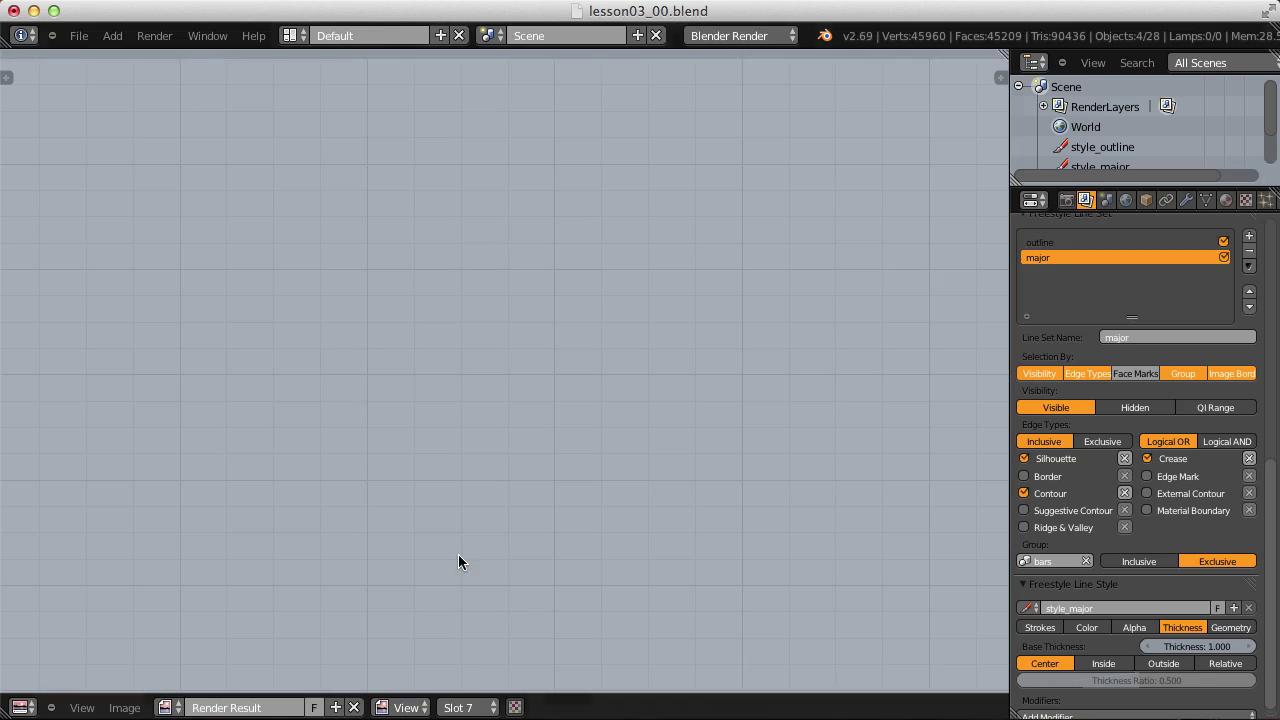
pyautogui.click(154, 35)
pyautogui.click(158, 50)
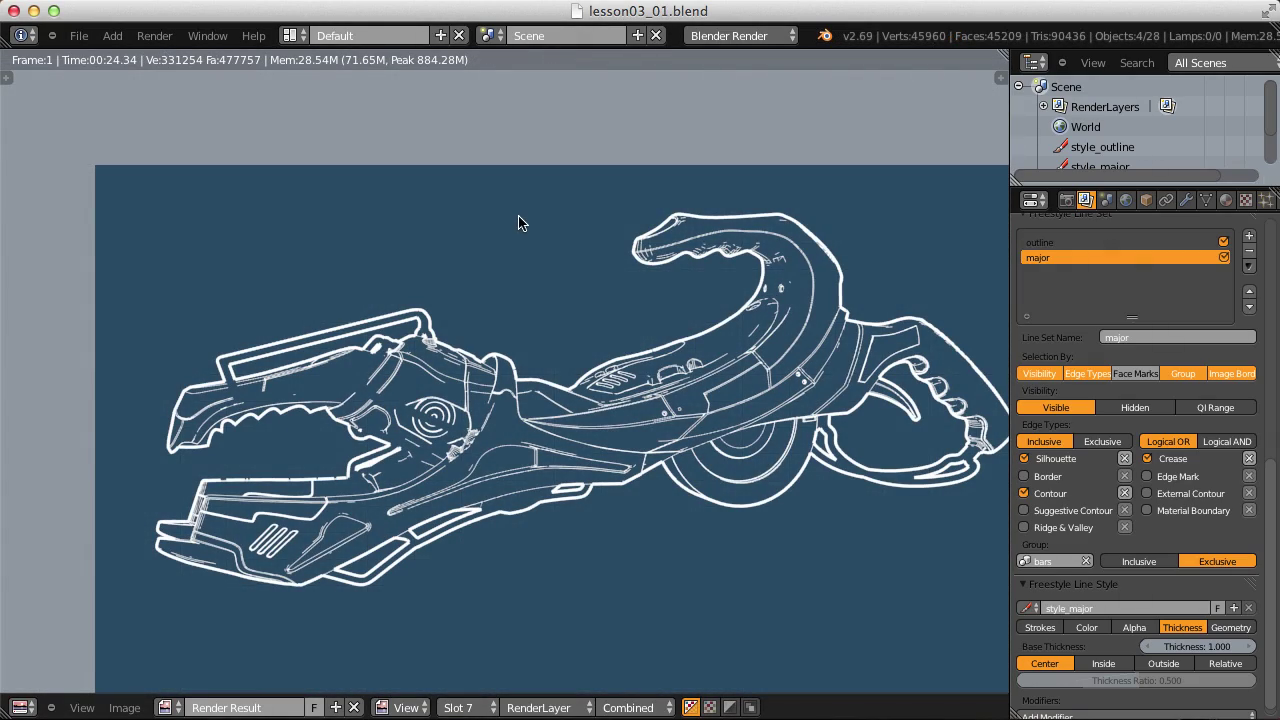
pyautogui.hscroll(-5, 518, 224)
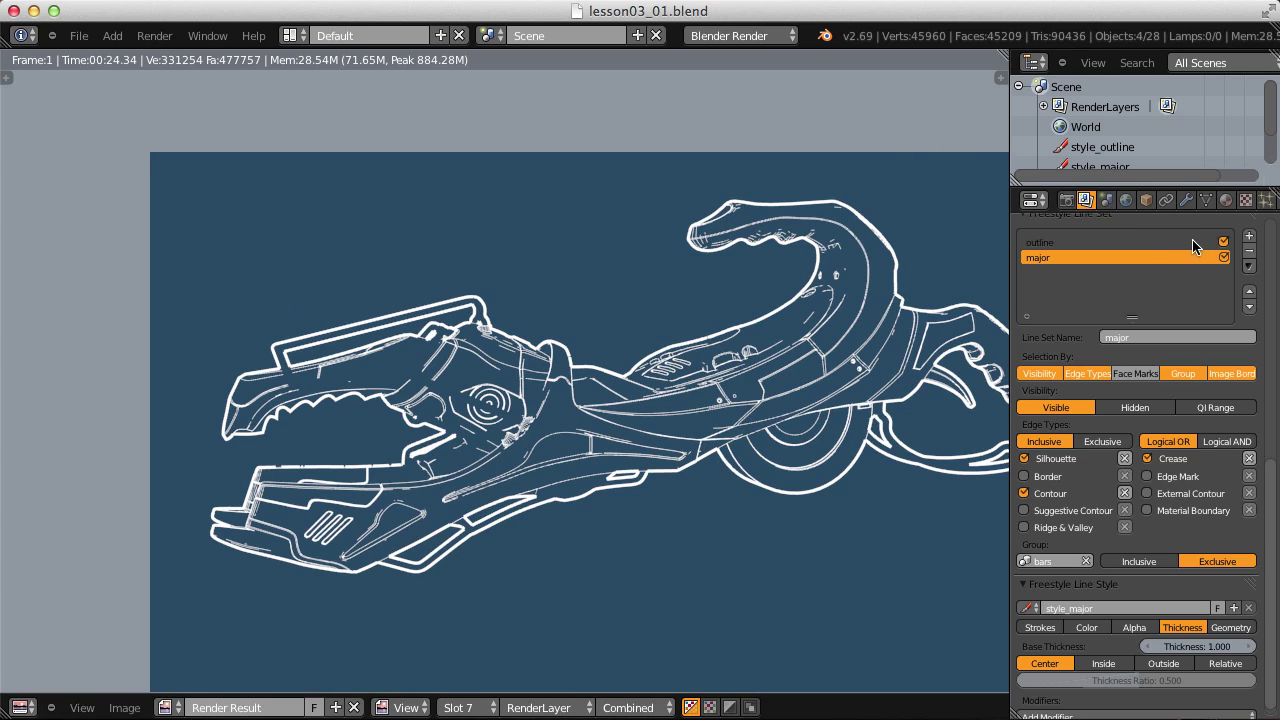
# Create a new line set named major_bars with settings pasted from major
pyautogui.click(1249, 266)
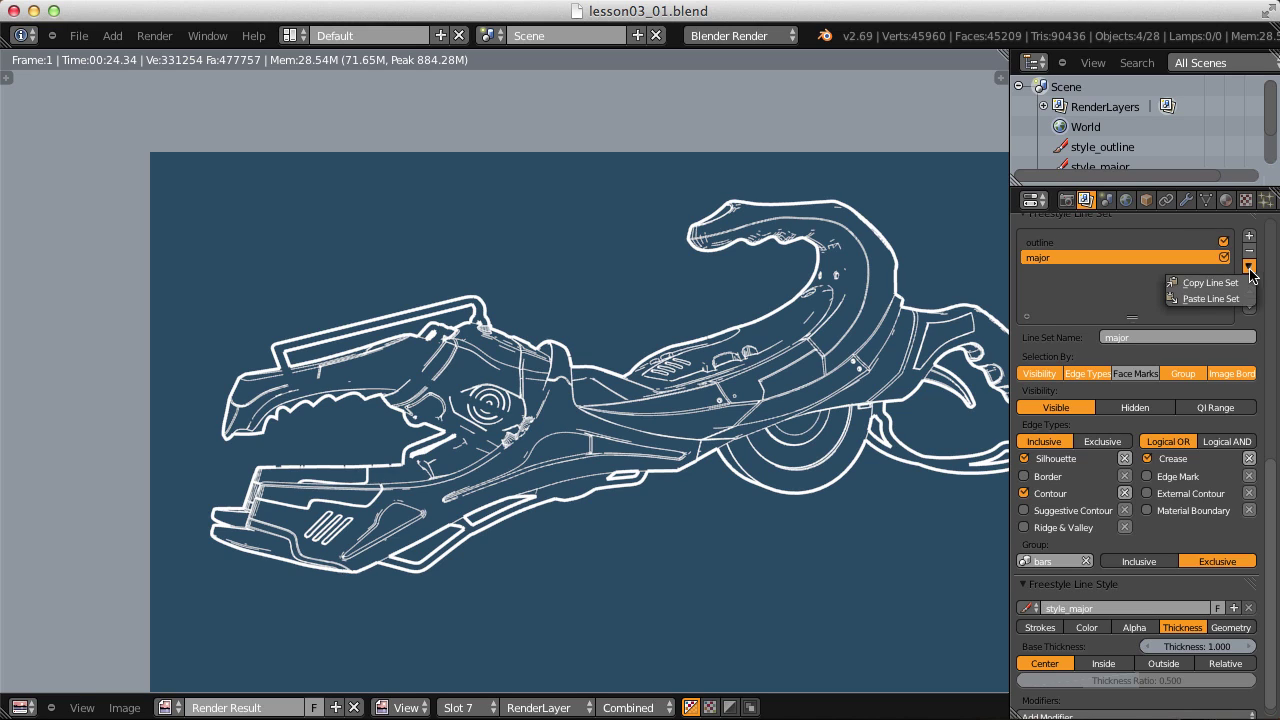
pyautogui.click(1212, 283)
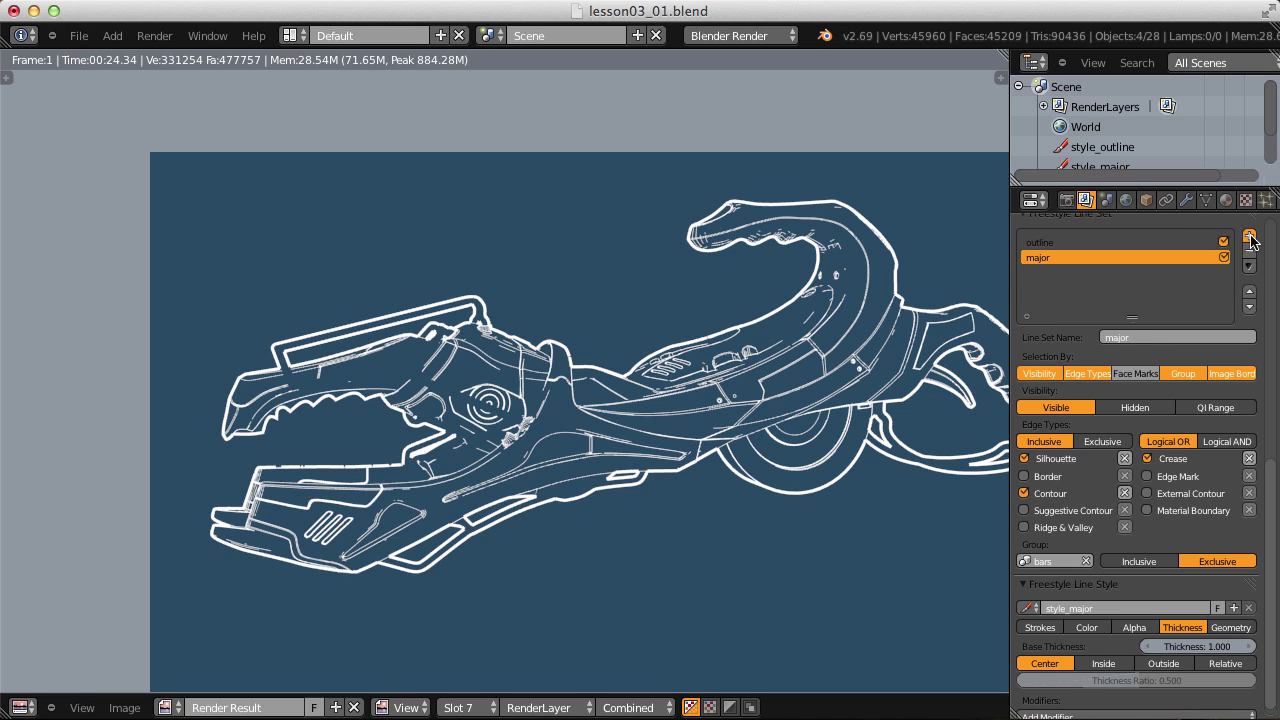
pyautogui.click(1249, 237)
pyautogui.click(1249, 266)
pyautogui.click(1240, 298)
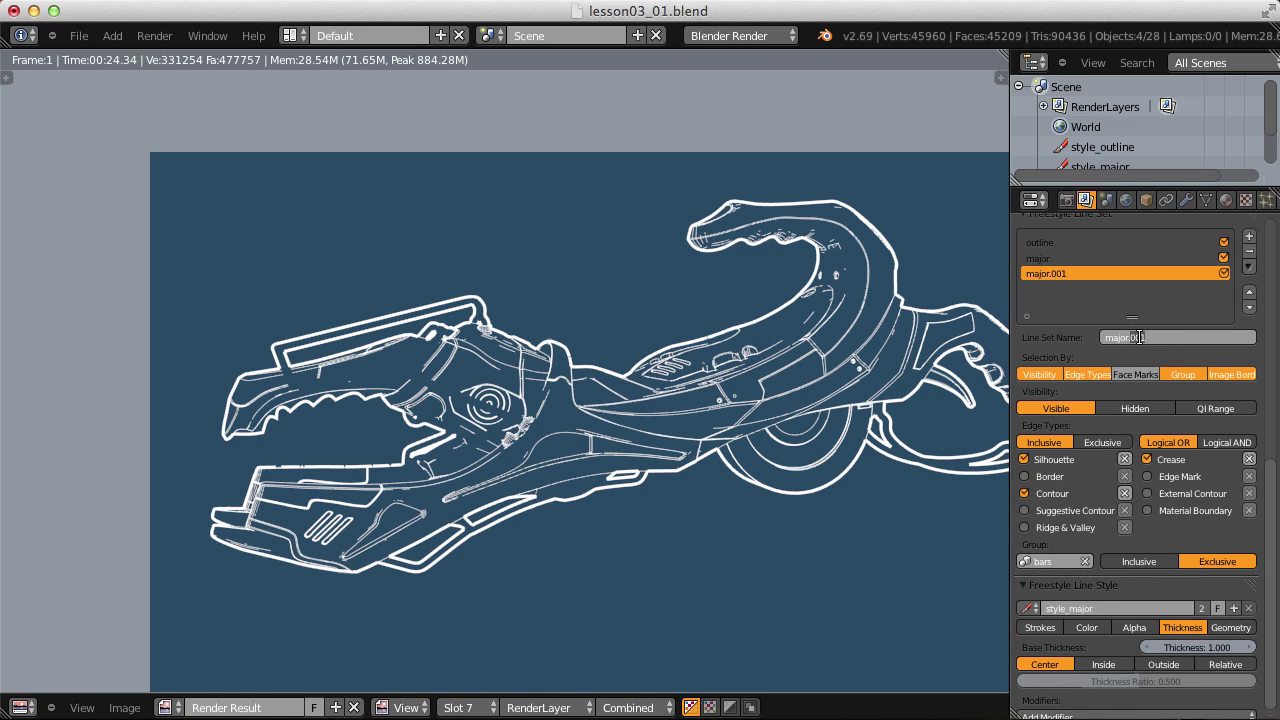
pyautogui.press('Return')
# Disable Crease on major_bars, set its bars group selection to Inclusive, and render
pyautogui.click(1148, 460)
pyautogui.click(1137, 563)
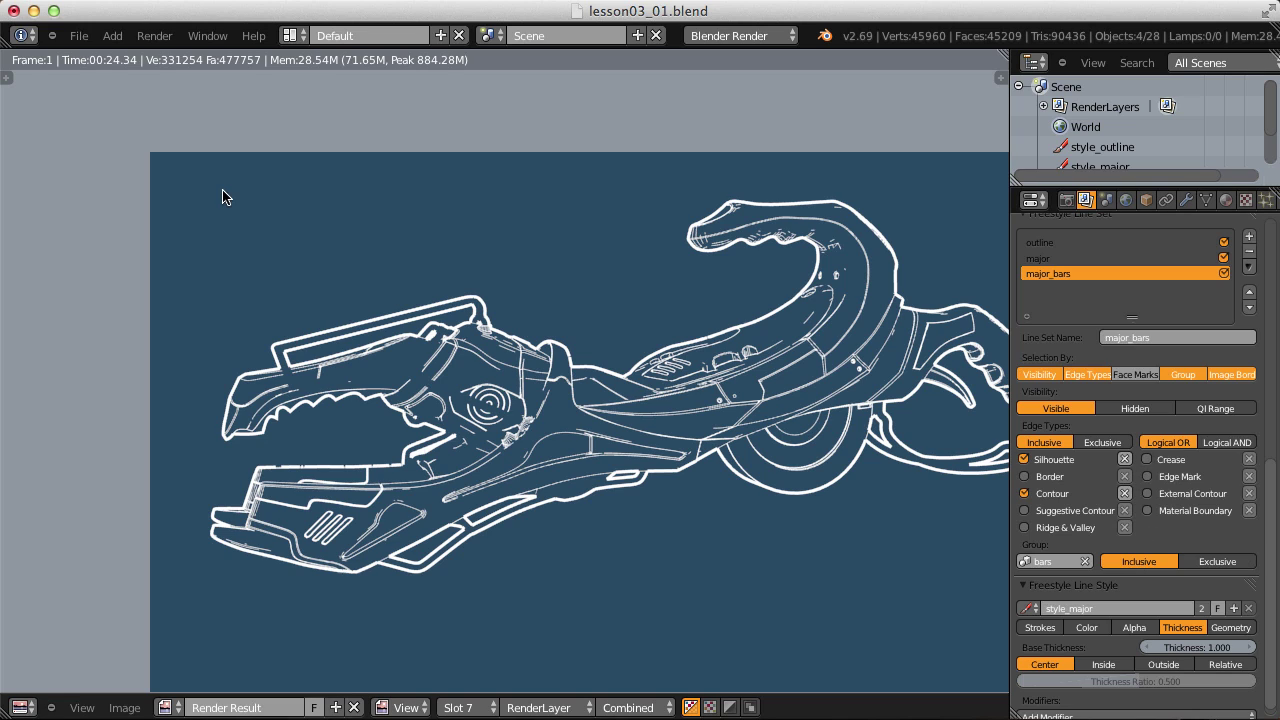
pyautogui.click(154, 35)
pyautogui.click(175, 49)
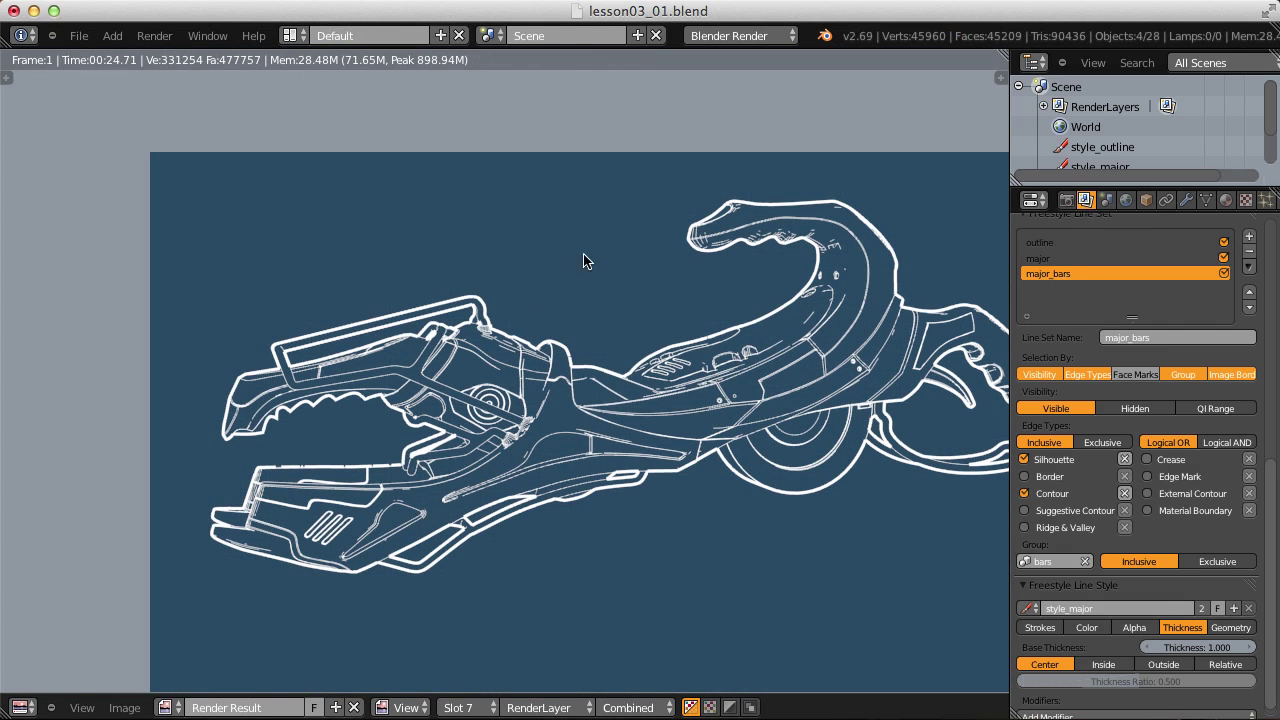
pyautogui.moveTo(692, 309); pyautogui.dragTo(586, 291, button='middle')
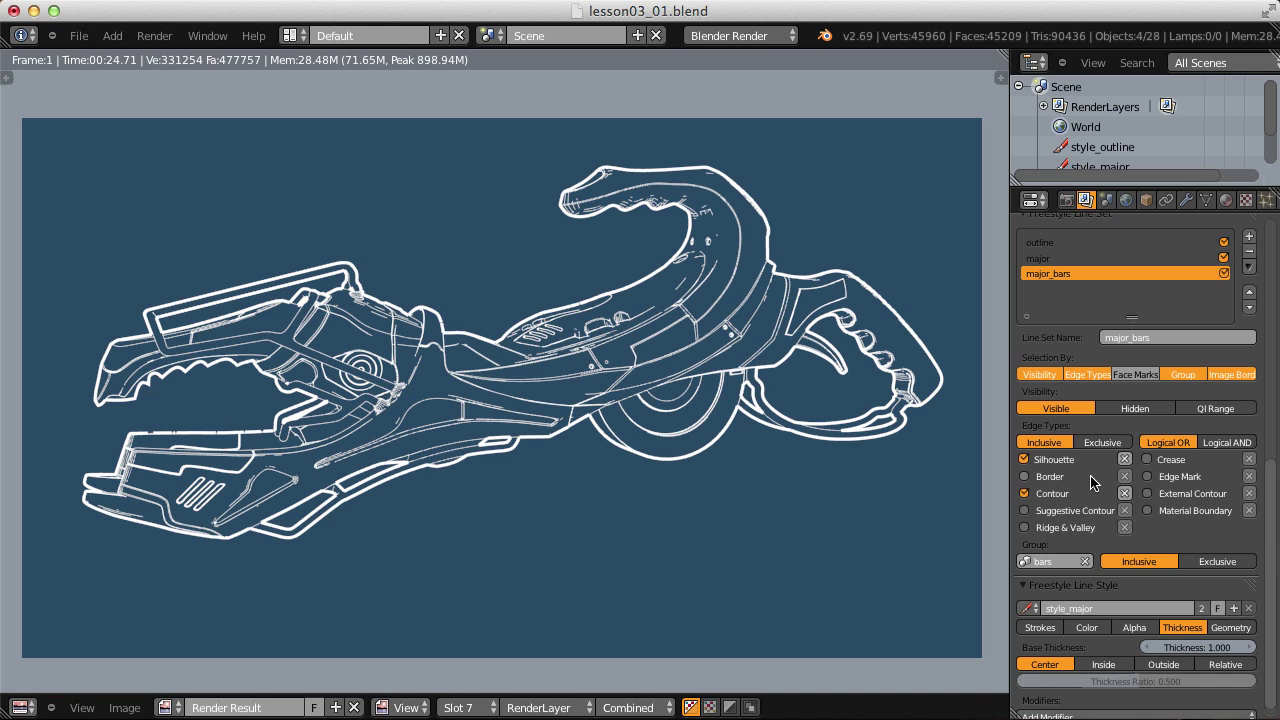
# Add a new line set, paste major's settings into it, and rename it 'texture'
pyautogui.scroll(2, 1112, 432)
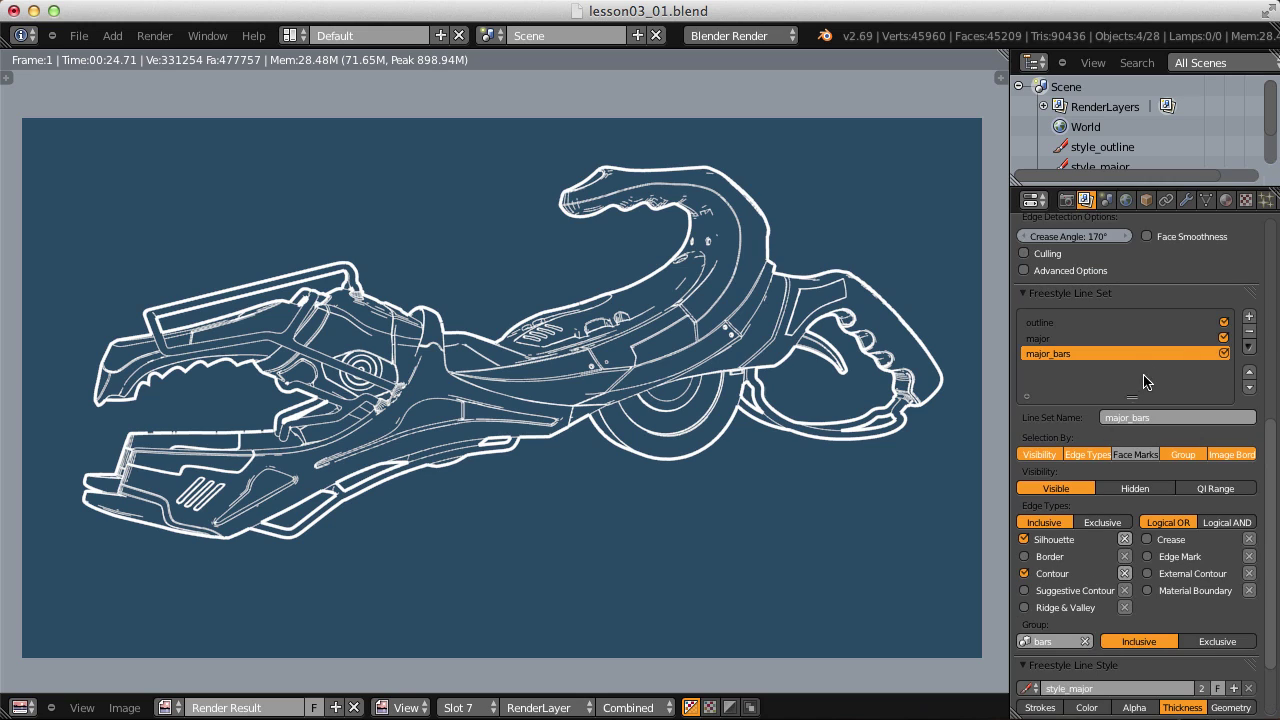
pyautogui.click(1248, 316)
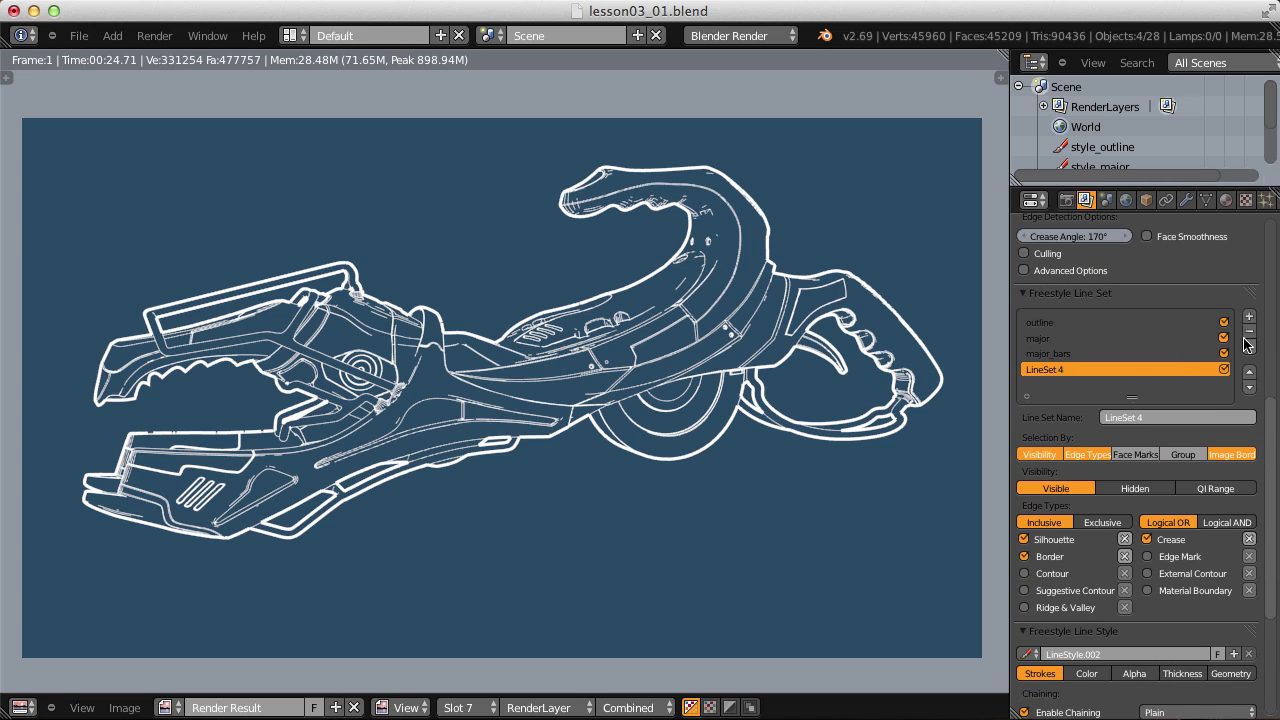
pyautogui.click(1249, 346)
pyautogui.click(1210, 379)
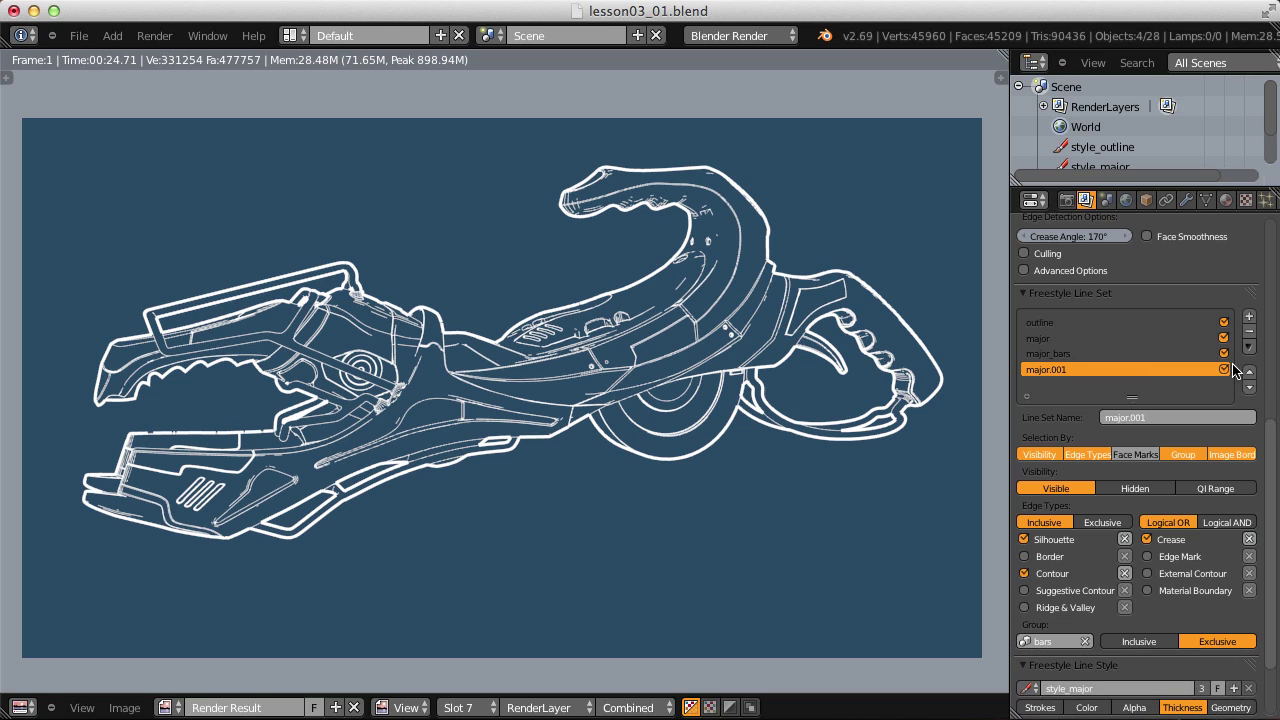
pyautogui.click(1169, 416)
pyautogui.write('texture')
pyautogui.press('Return')
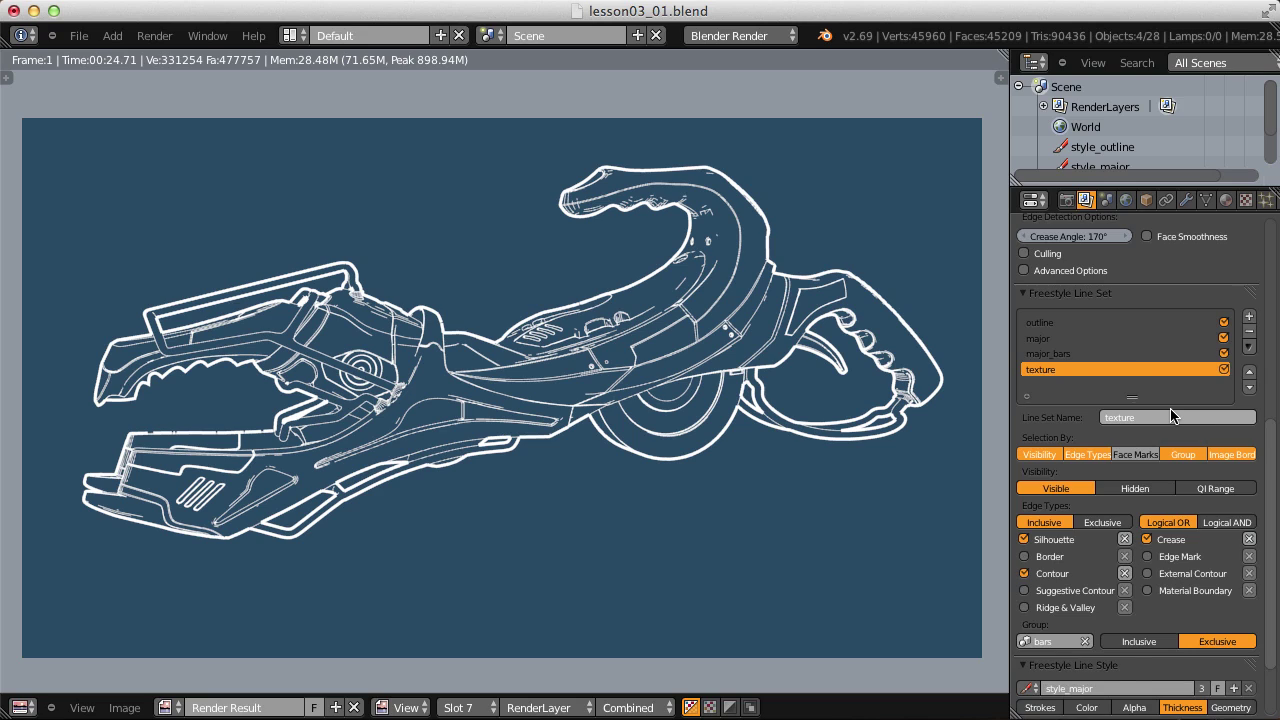
# Give the texture line set its own new line style named 'style_texture'
pyautogui.scroll(-3, 1172, 416)
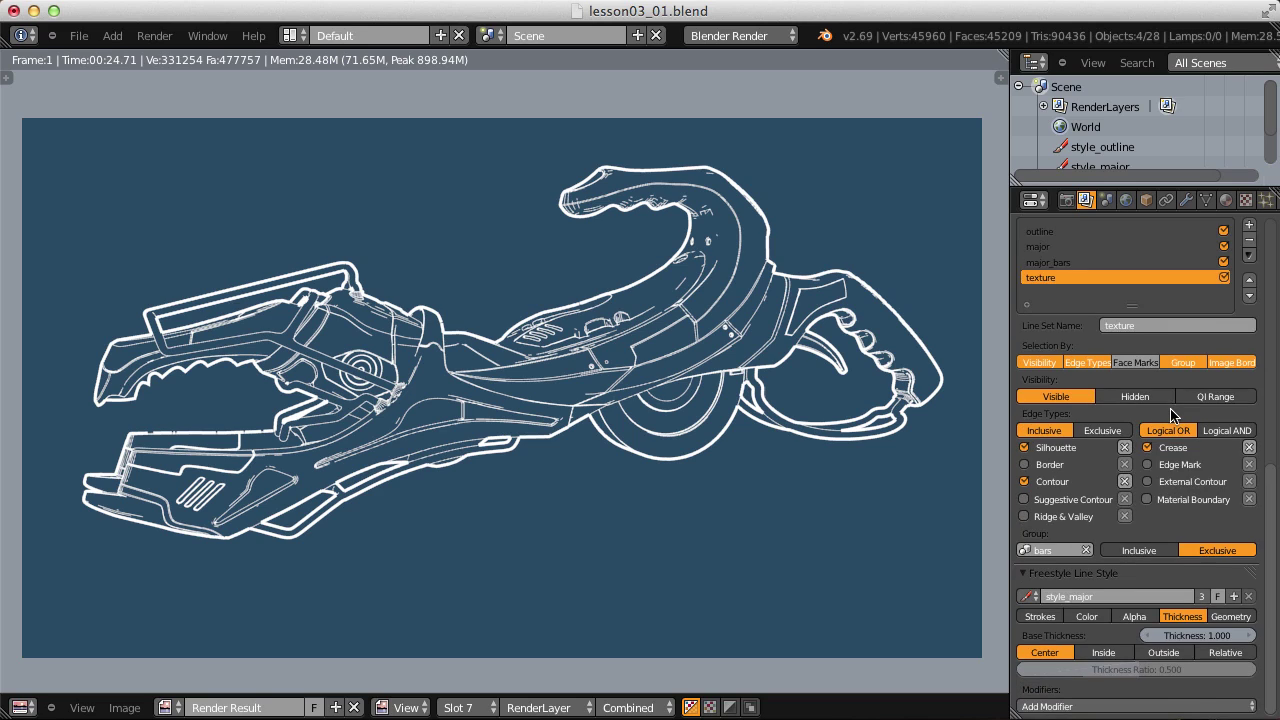
pyautogui.click(1234, 597)
pyautogui.hotkey('shift', 'Left')
pyautogui.write('texture')
pyautogui.press('Return')
# Set style_texture's base thickness to 0.5 and begin editing its base transparency
pyautogui.click(1199, 633)
pyautogui.write('.5')
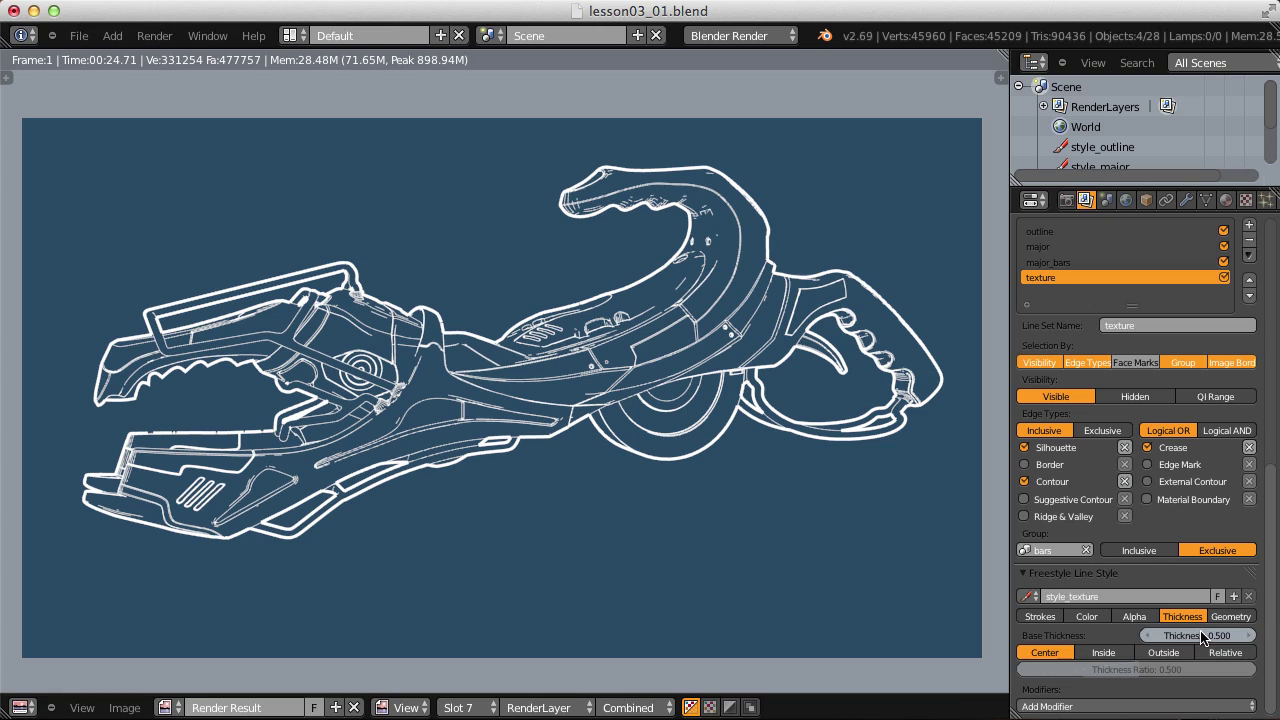
pyautogui.press('Return')
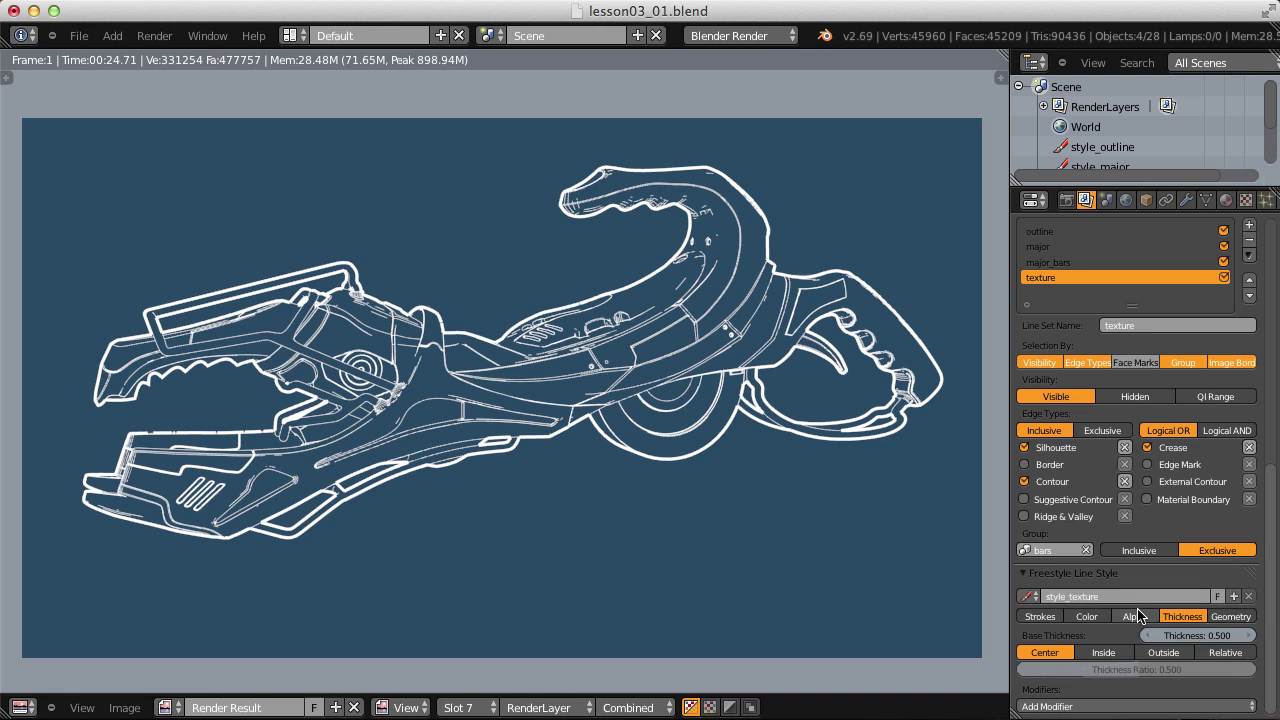
pyautogui.click(1134, 616)
pyautogui.click(1194, 636)
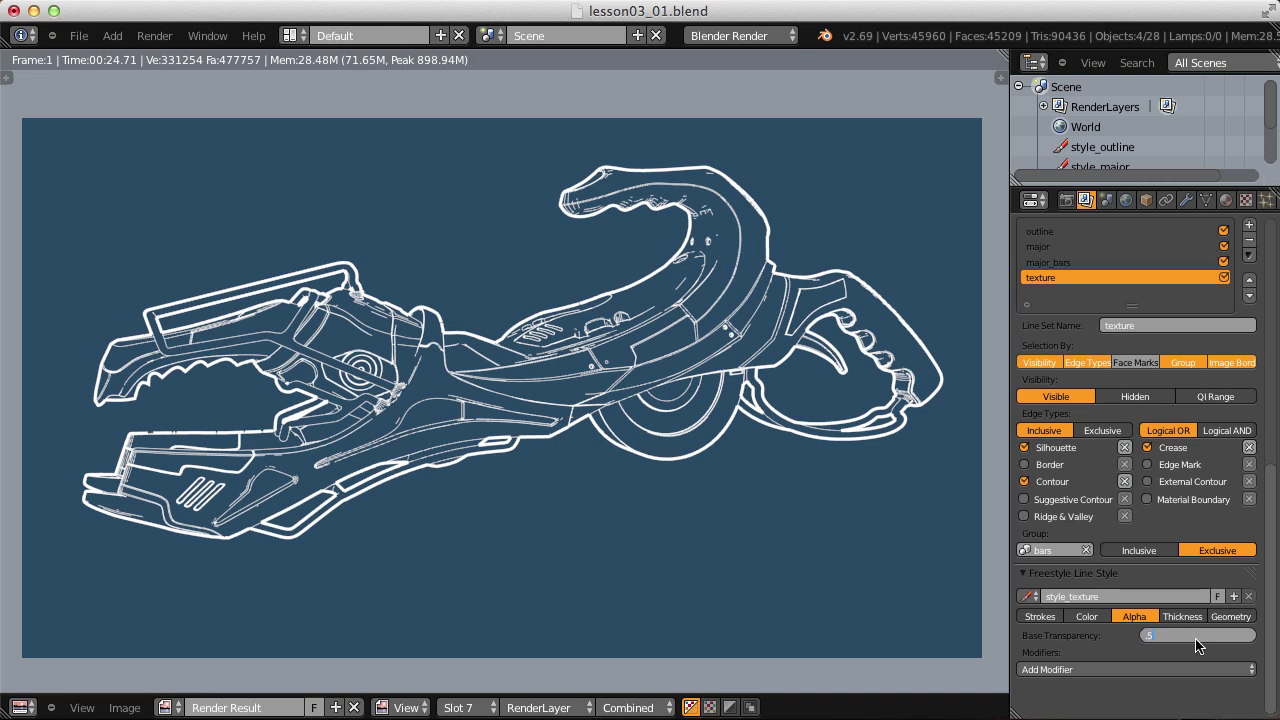
# Set alpha to 0.5 and make texture lines trace only suggestive contours, without group limits
pyautogui.press('Return')
pyautogui.click(1024, 499)
pyautogui.click(1024, 481)
pyautogui.click(1024, 447)
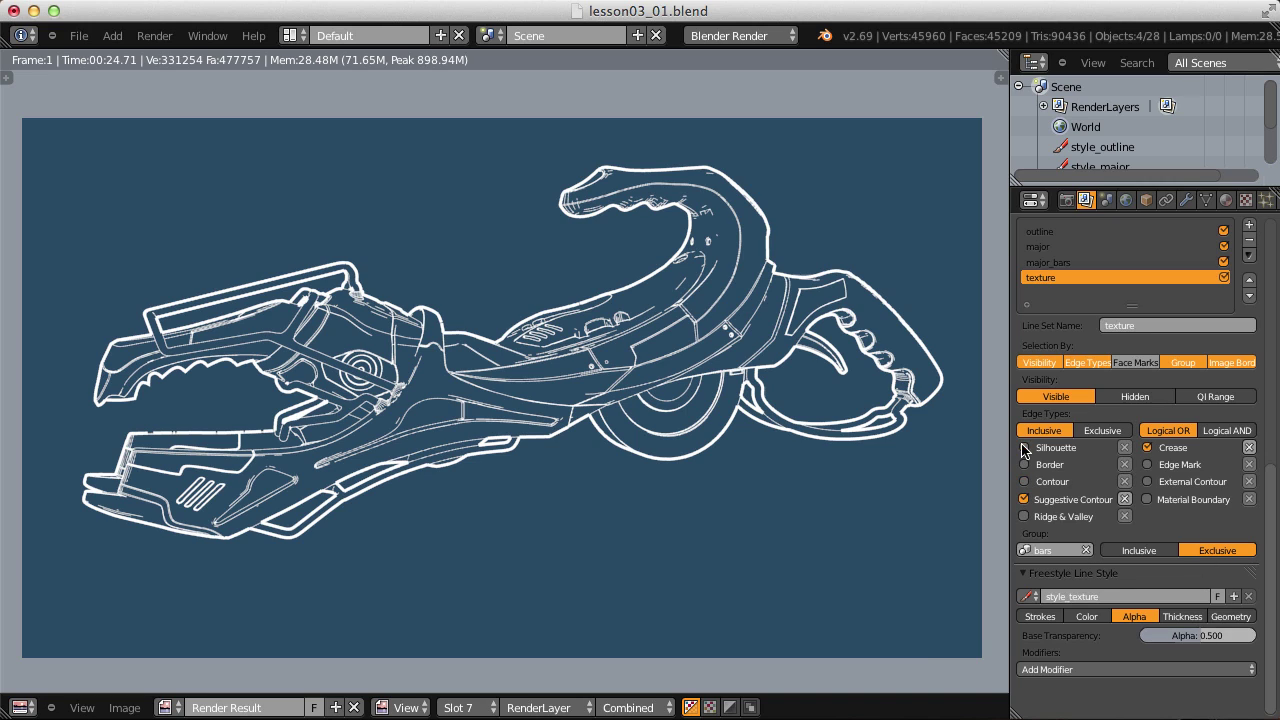
pyautogui.click(1149, 448)
pyautogui.click(1180, 364)
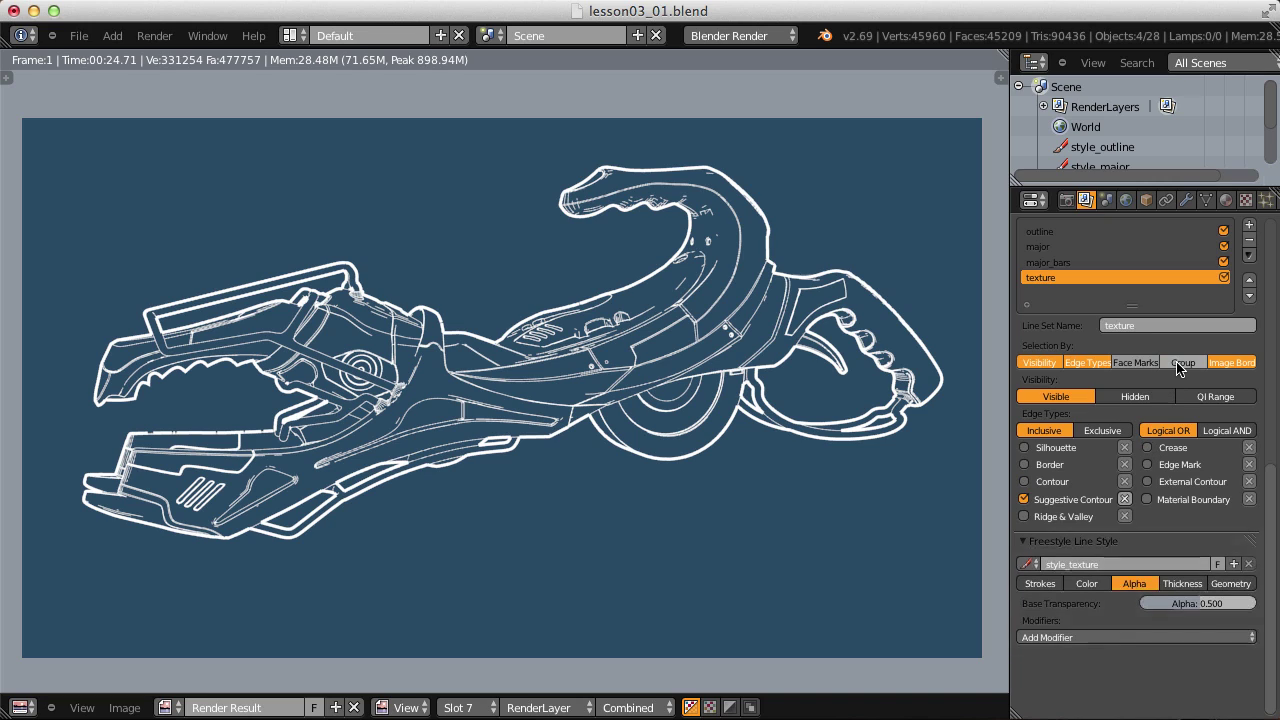
# Render the weapon into render slot 8
pyautogui.click(465, 708)
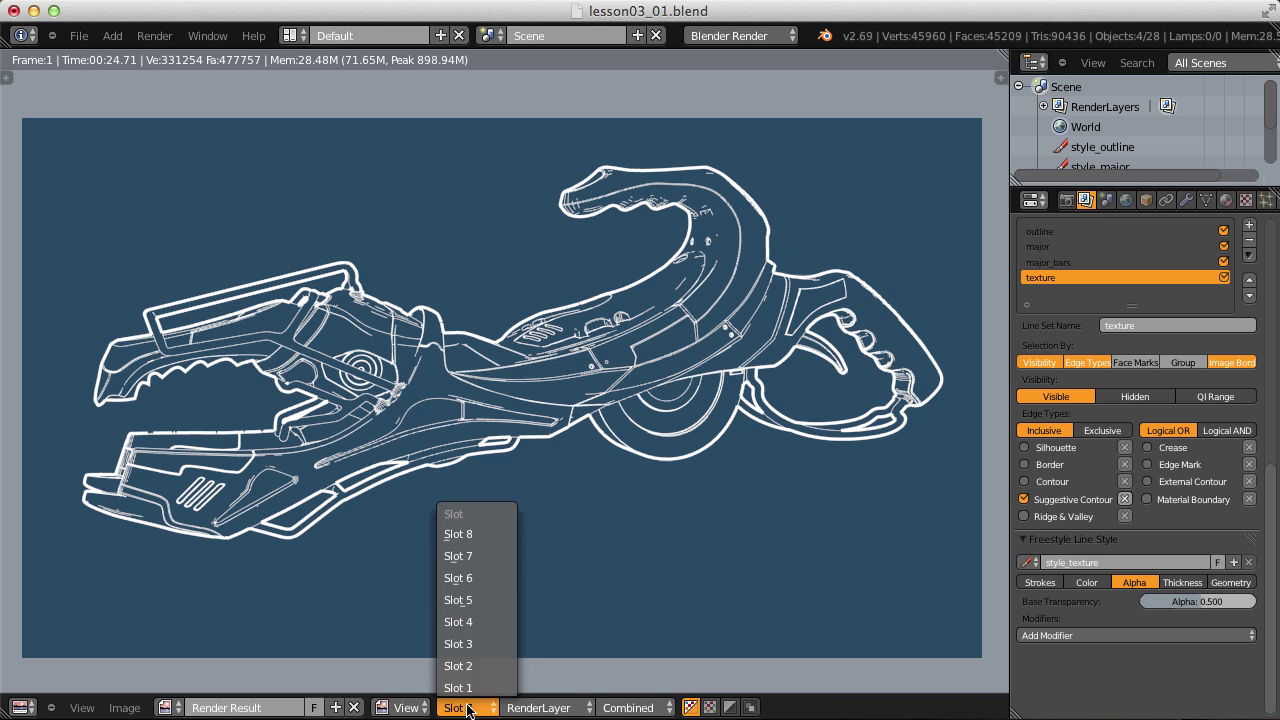
pyautogui.click(458, 534)
pyautogui.click(154, 35)
pyautogui.click(165, 60)
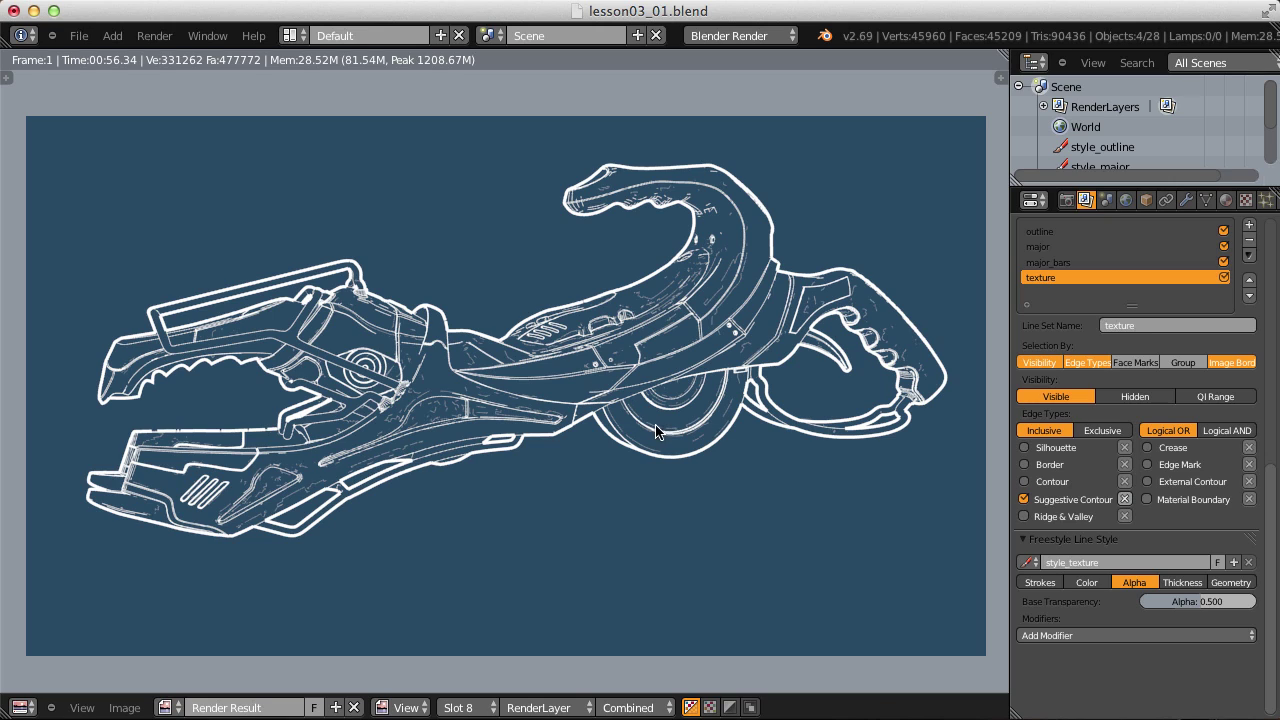
# Replace suggestive contours with Ridge & Valley edges and render the weapon into slot 7
pyautogui.click(1023, 499)
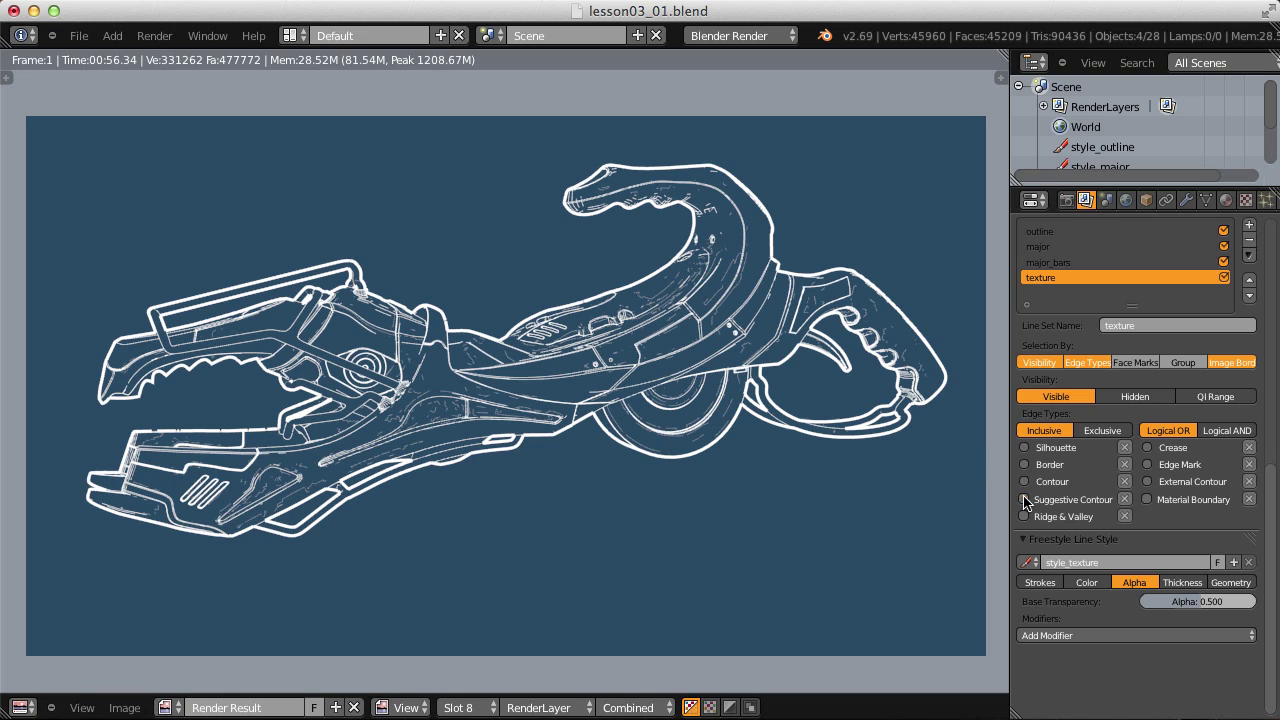
pyautogui.click(1023, 516)
pyautogui.click(462, 707)
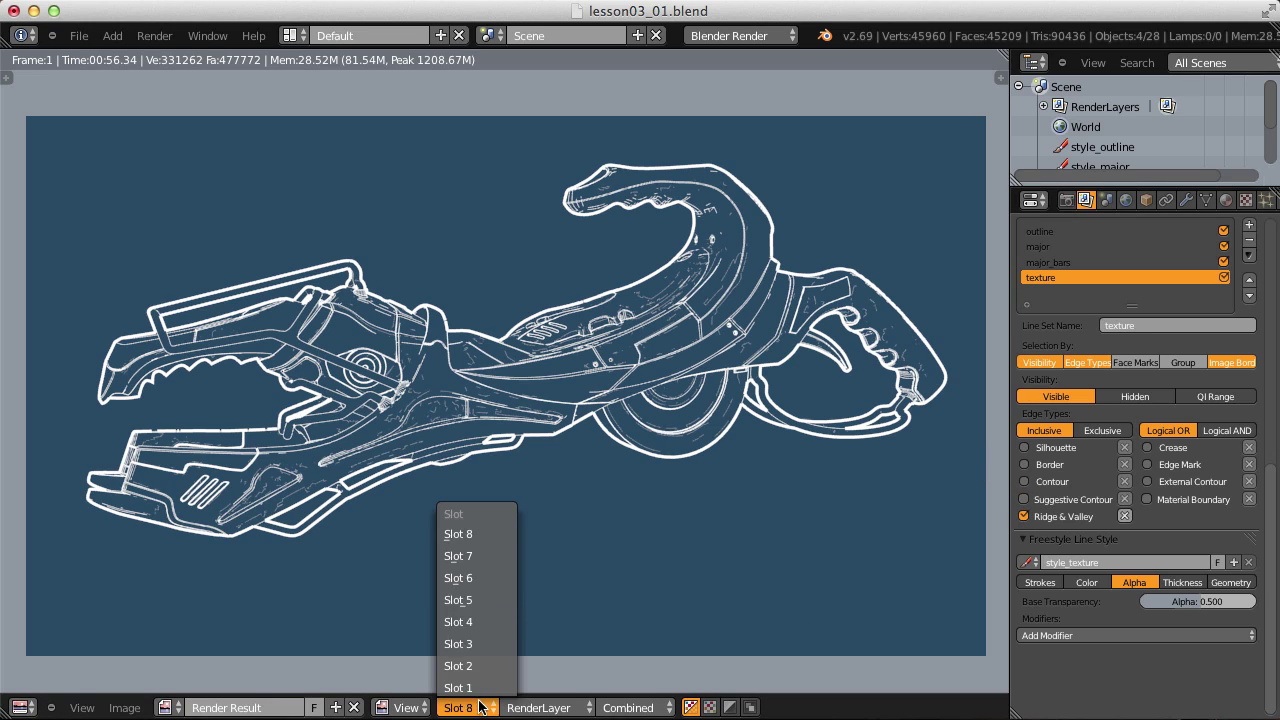
pyautogui.click(458, 556)
pyautogui.click(154, 35)
pyautogui.click(168, 51)
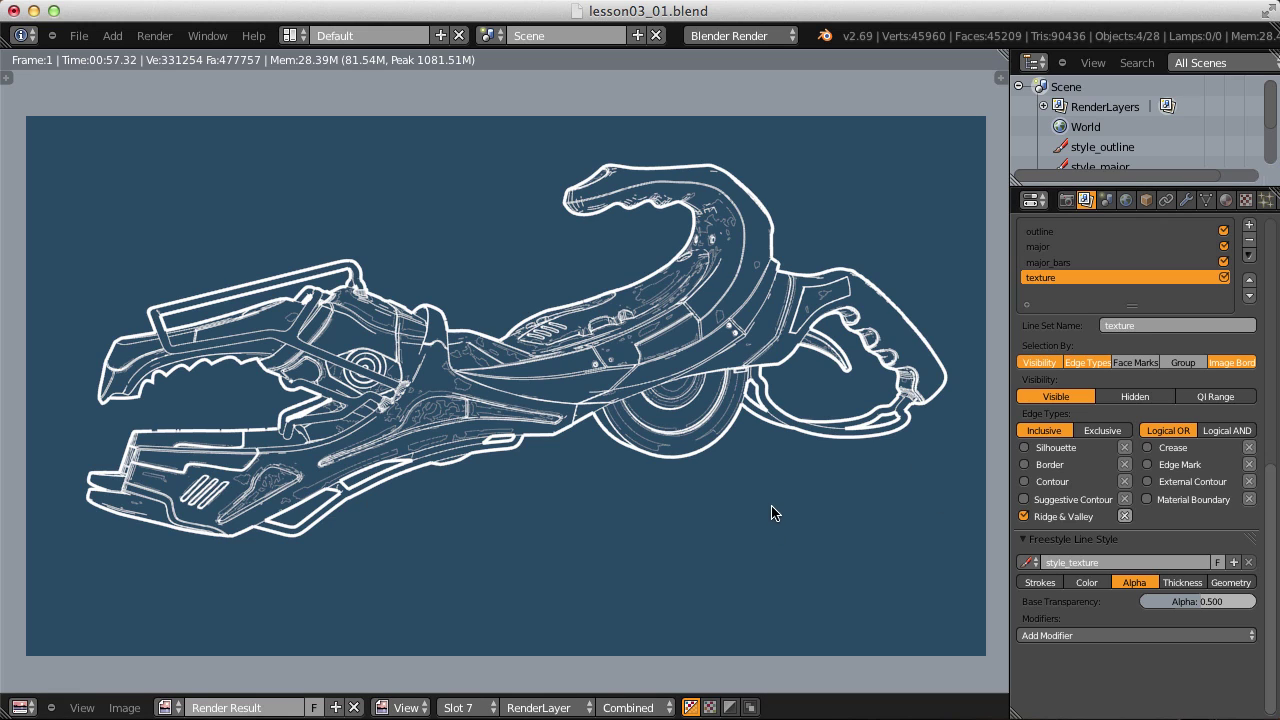
pyautogui.moveTo(631, 491)
pyautogui.mouseDown(button='middle')
pyautogui.moveTo(658, 496)
pyautogui.moveTo(632, 491)
pyautogui.mouseUp(button='middle')
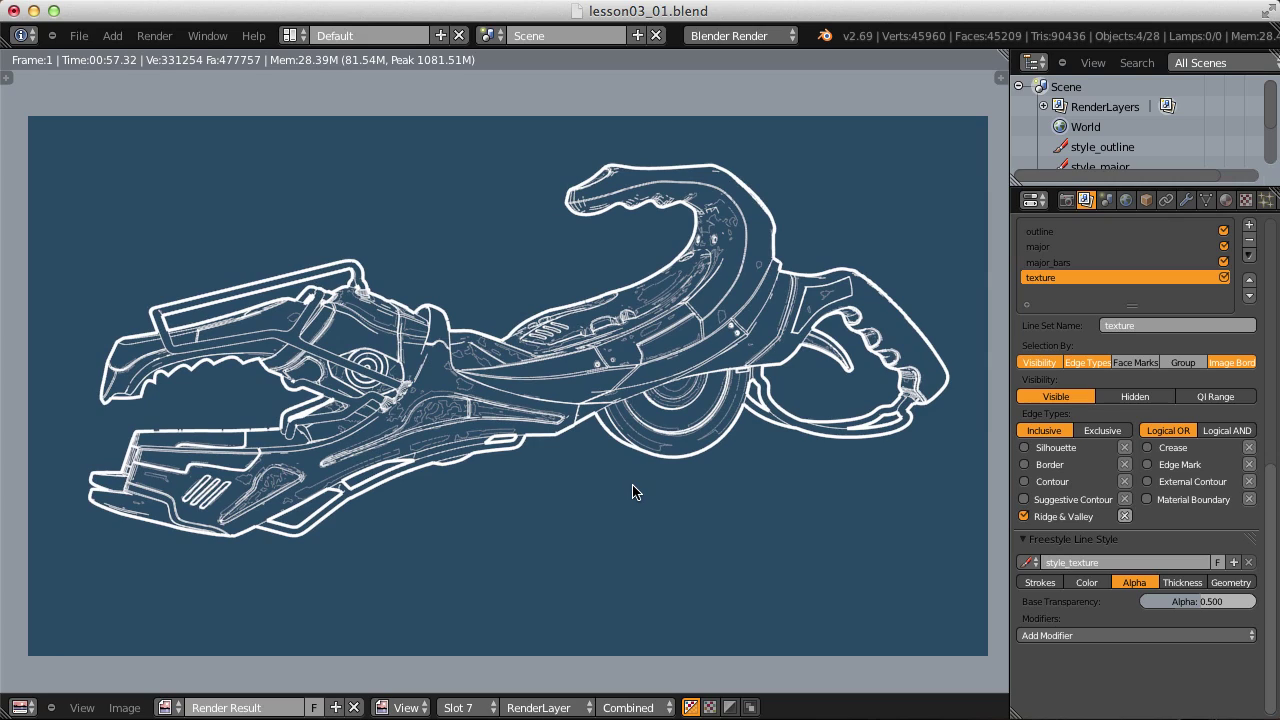